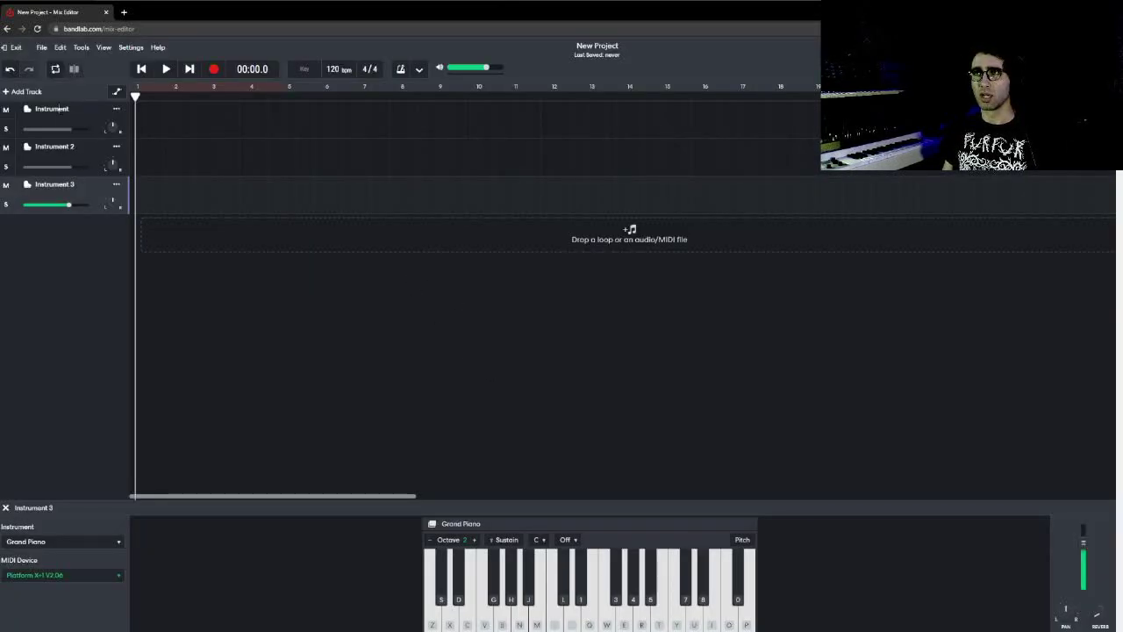
# Set the first track's instrument to Harp from the Strings category and rename that track Harp
pyautogui.click(59, 109)
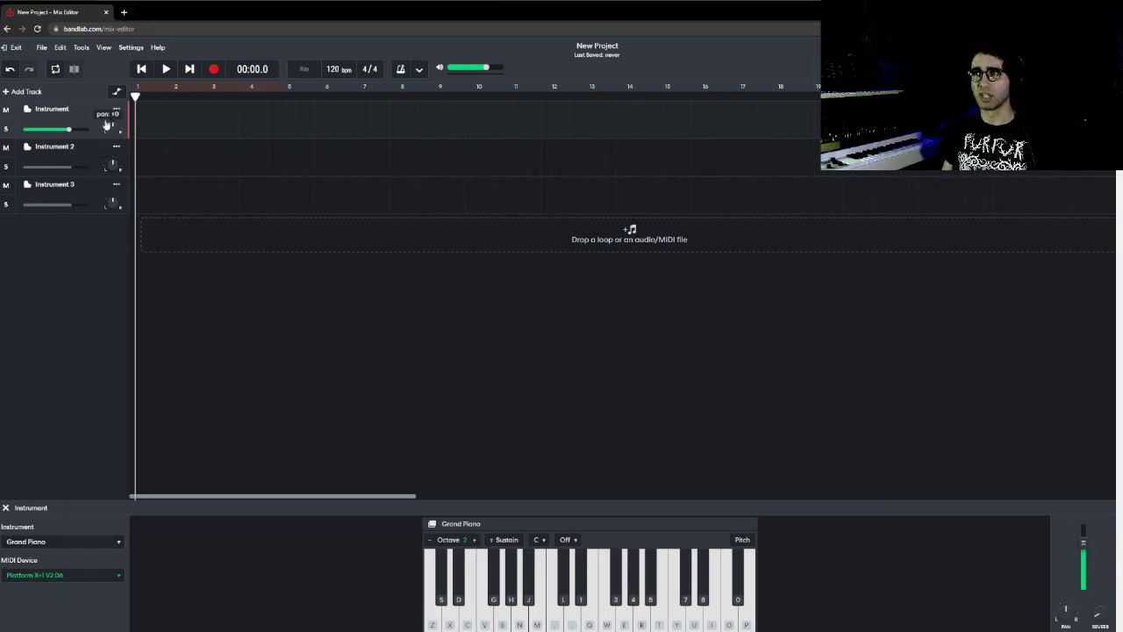
pyautogui.click(97, 160)
pyautogui.click(91, 110)
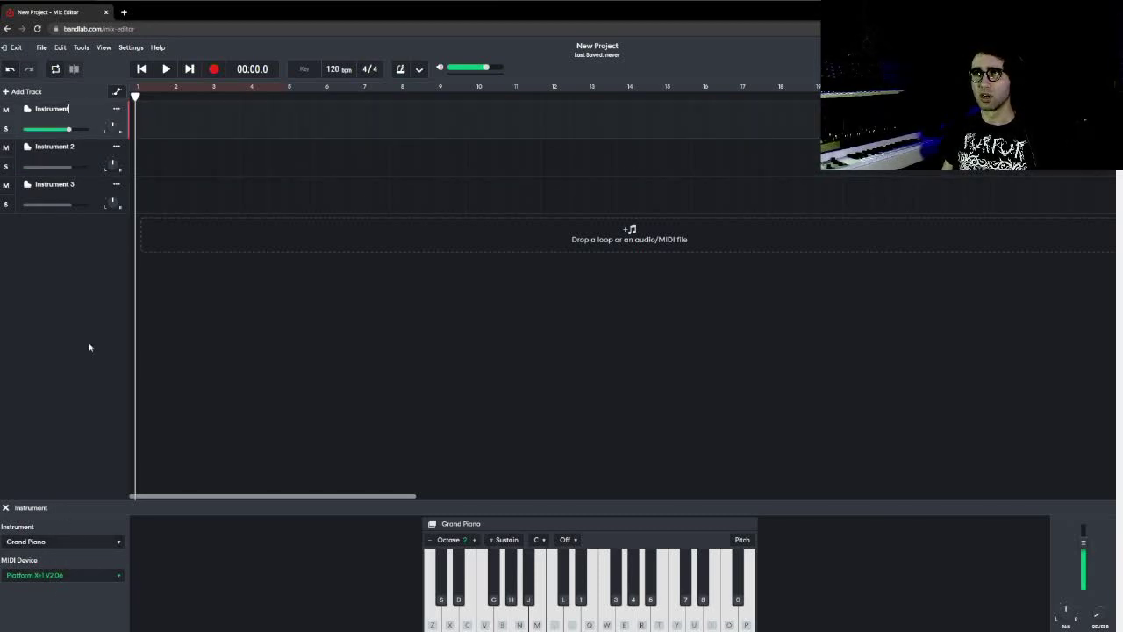
pyautogui.click(91, 541)
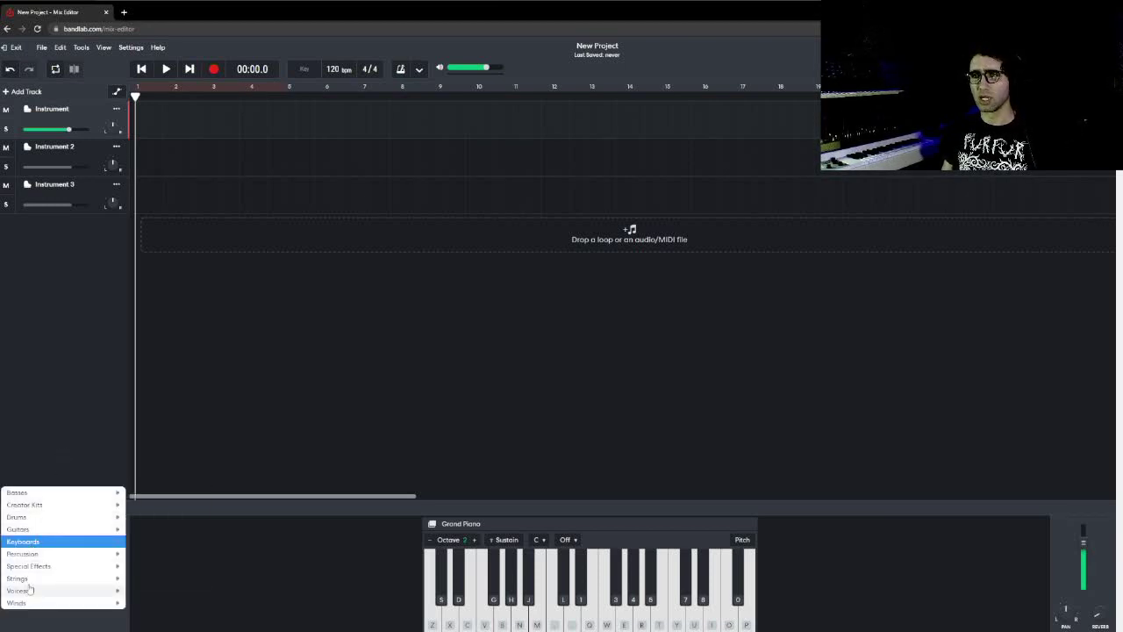
pyautogui.moveTo(29, 579)
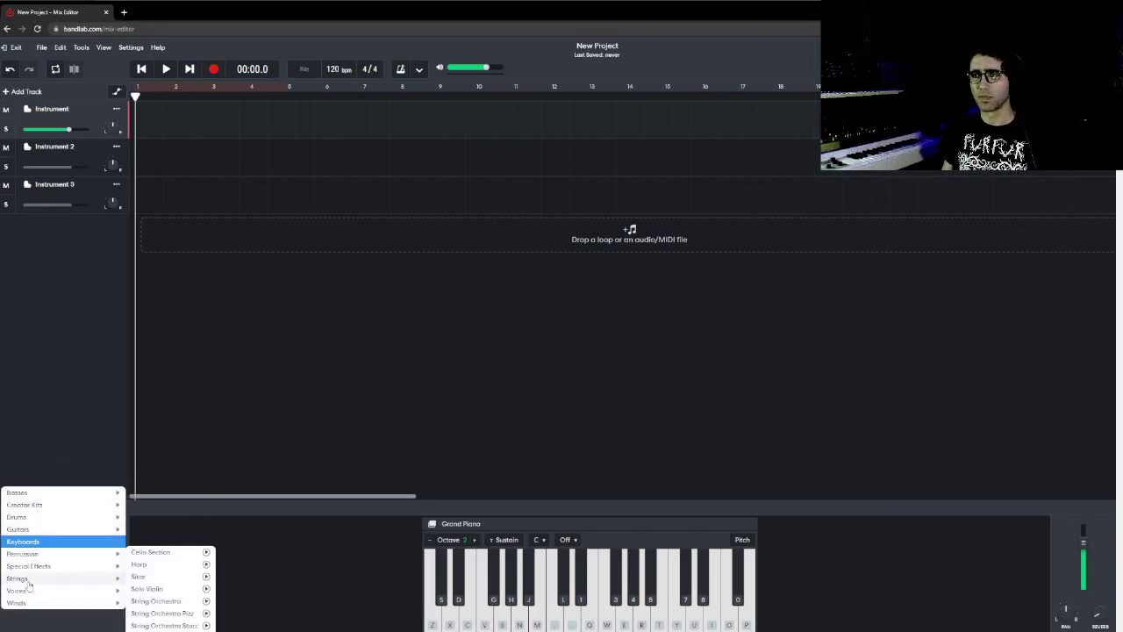
pyautogui.click(159, 566)
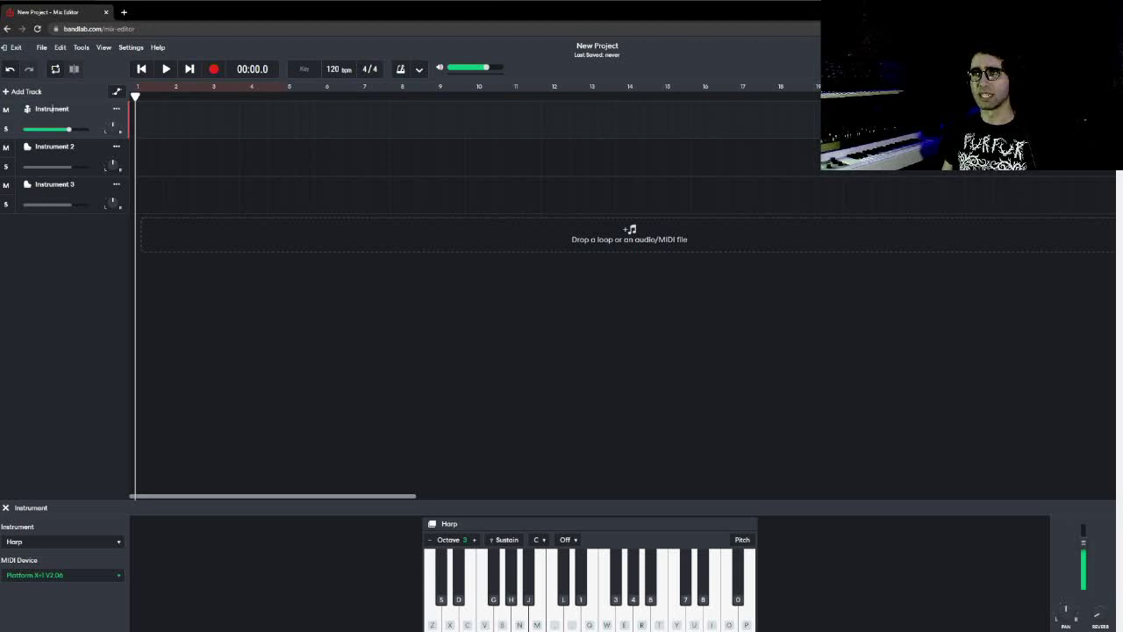
pyautogui.doubleClick(51, 109)
pyautogui.write('Harp')
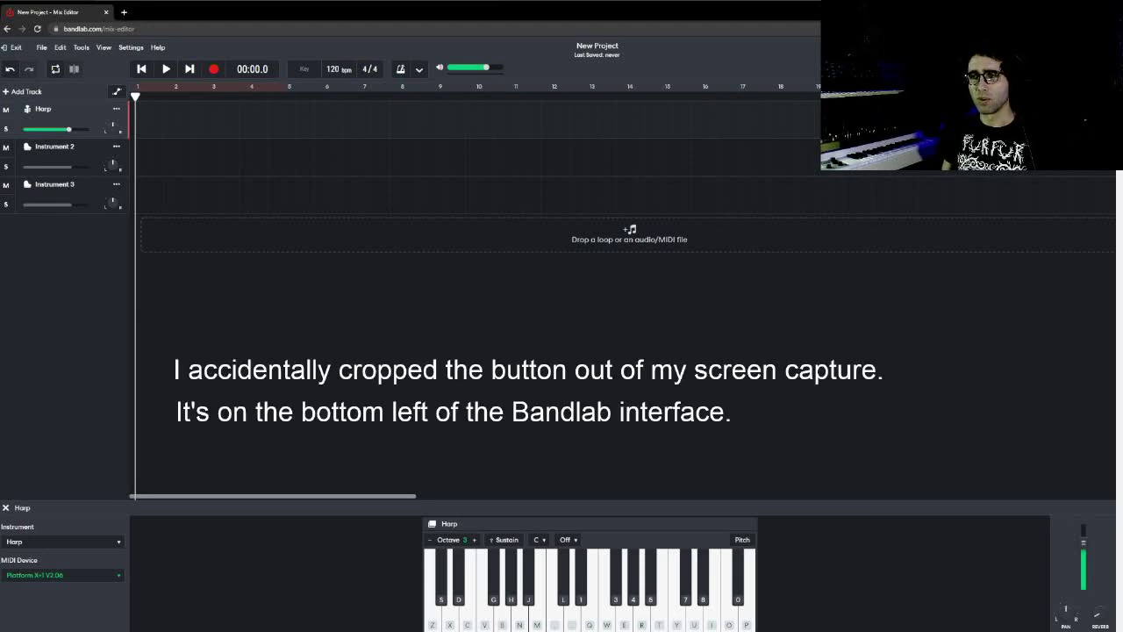
# Open the MIDI editor for the Harp track and enlarge its note grid
pyautogui.click(143, 629)
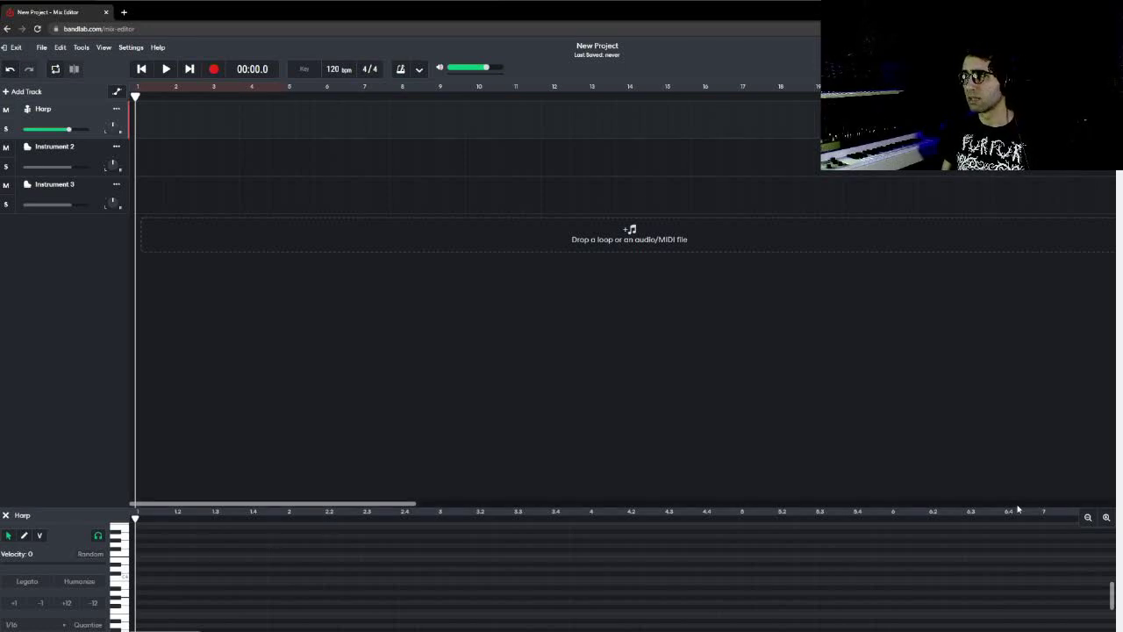
pyautogui.moveTo(1007, 508); pyautogui.dragTo(1009, 343)
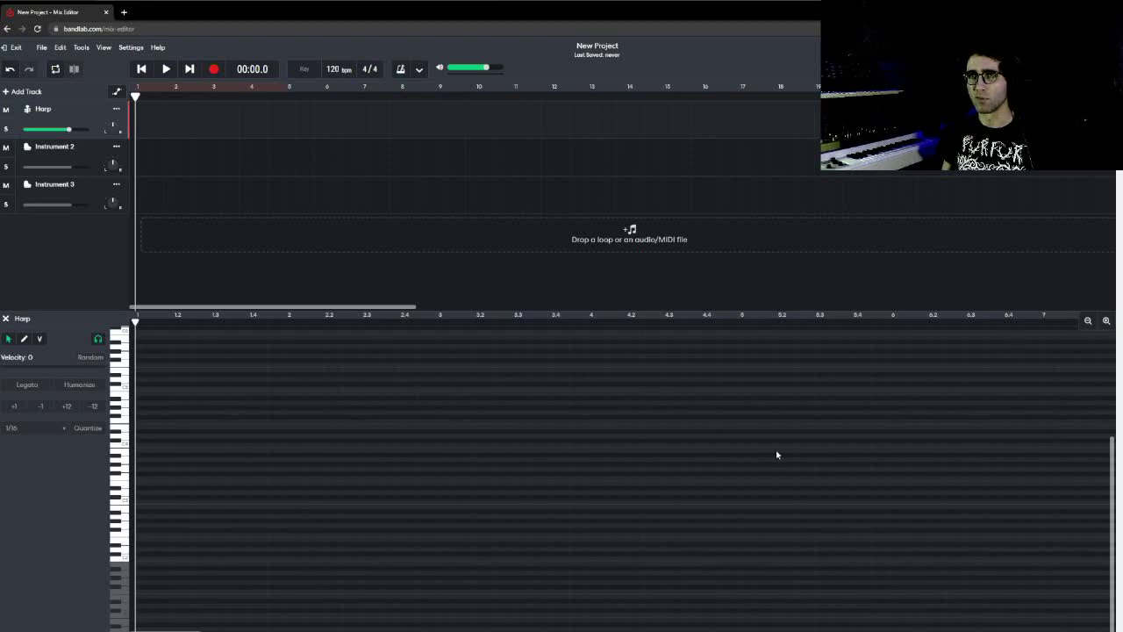
pyautogui.hotkey('ctrl', '+')
pyautogui.hotkey('ctrl', '+')
pyautogui.hotkey('ctrl', '+')
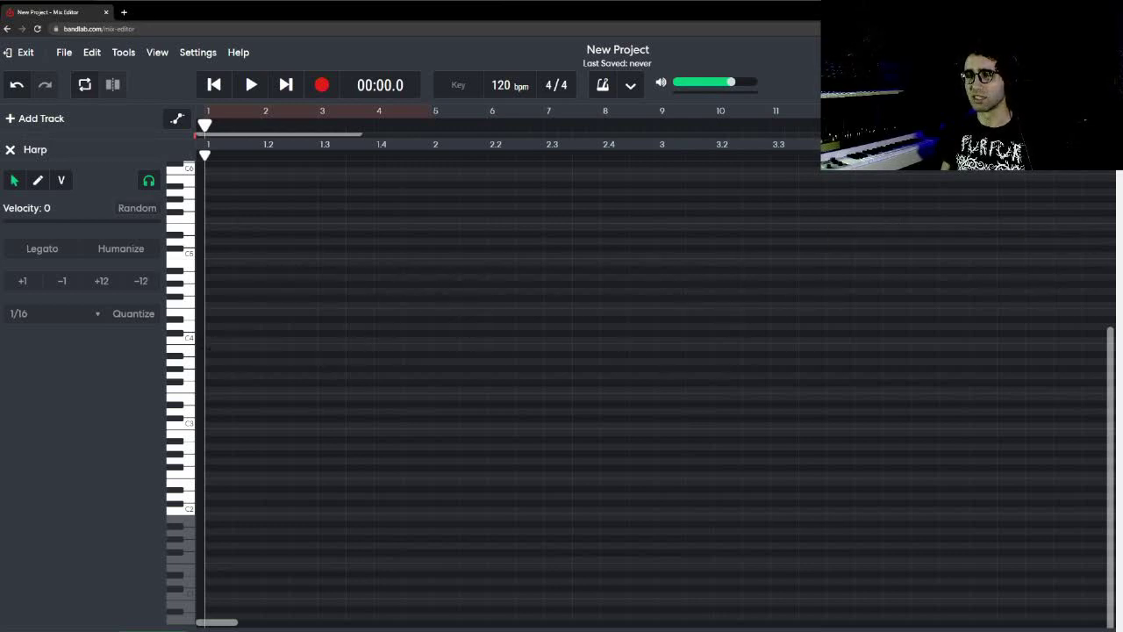
# Add a one-beat D4 note at the start of bar 1, followed by a one-beat E4 on beat 2
pyautogui.doubleClick(219, 327)
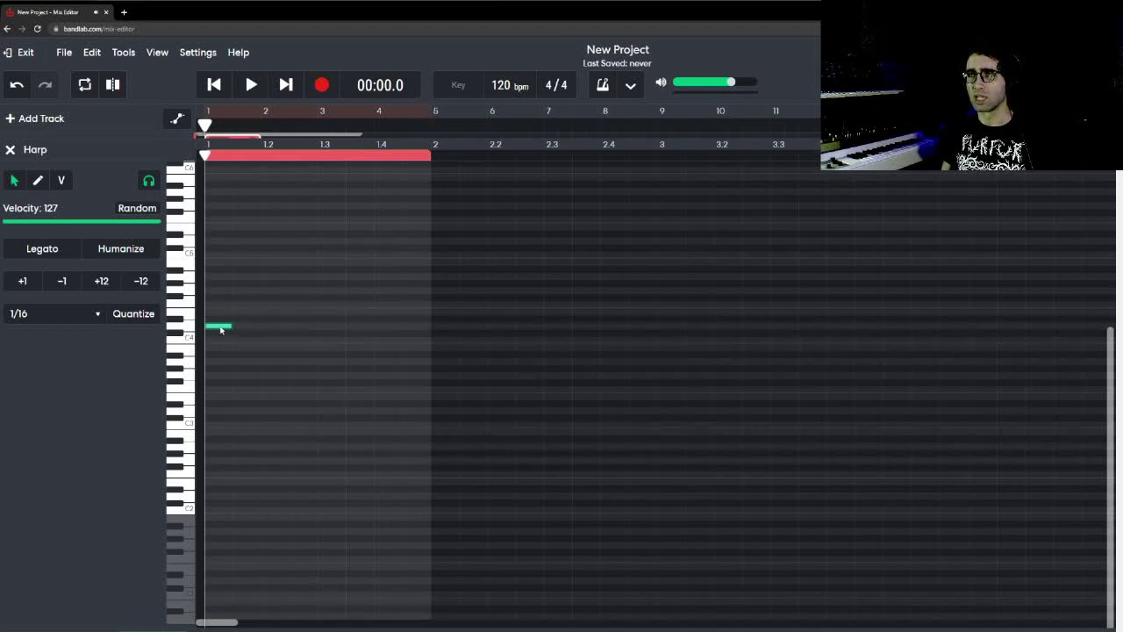
pyautogui.moveTo(227, 325); pyautogui.dragTo(256, 333)
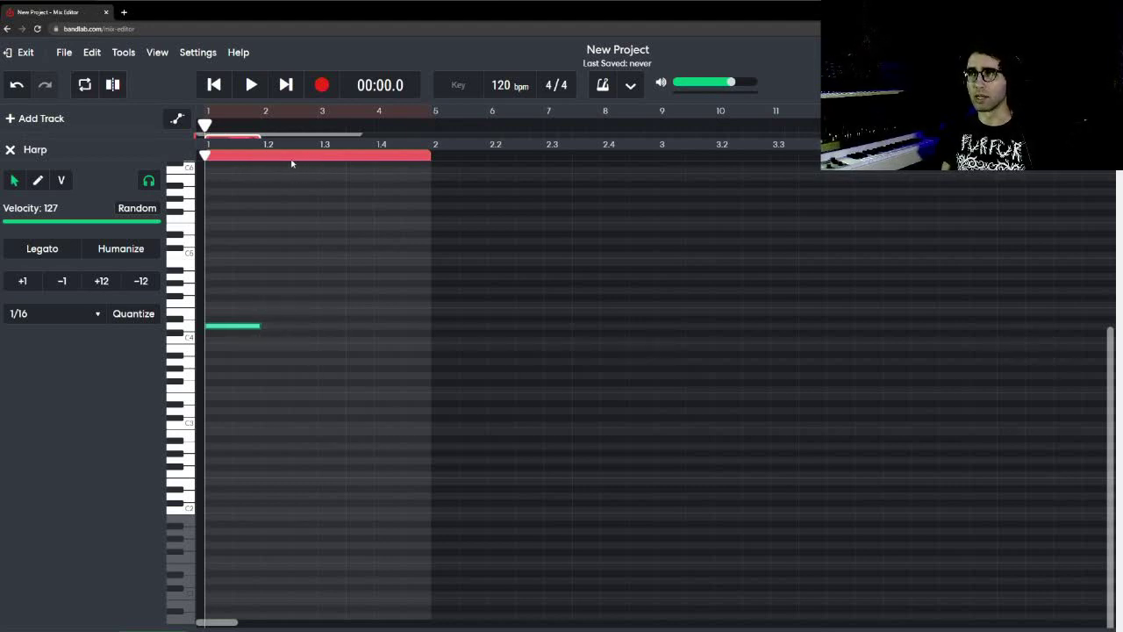
pyautogui.doubleClick(277, 313)
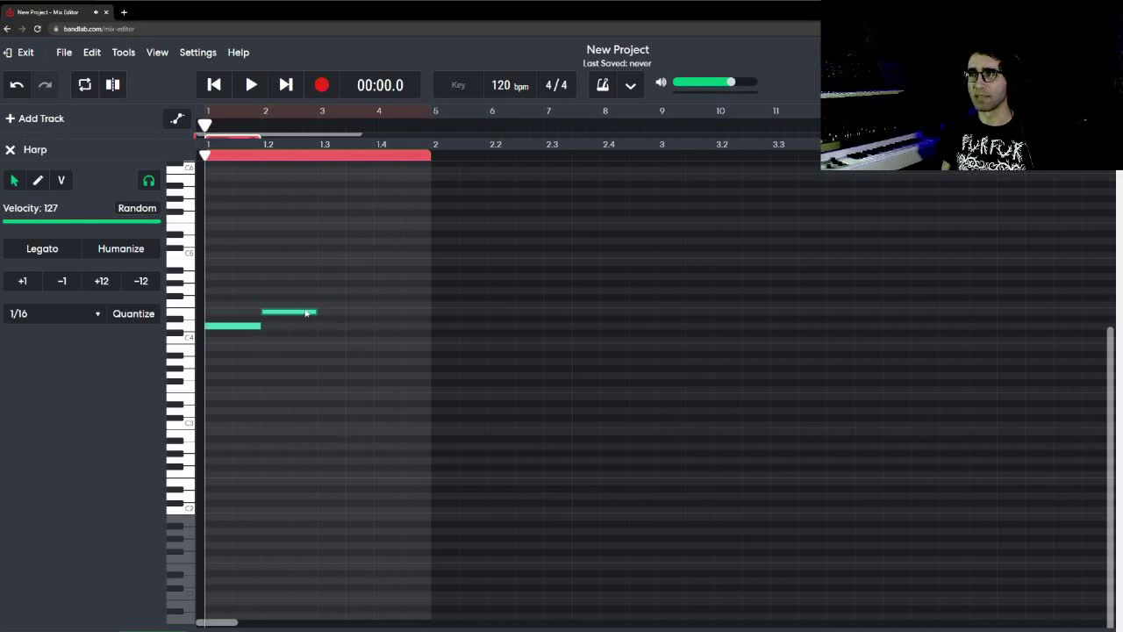
pyautogui.moveTo(318, 310); pyautogui.dragTo(289, 314)
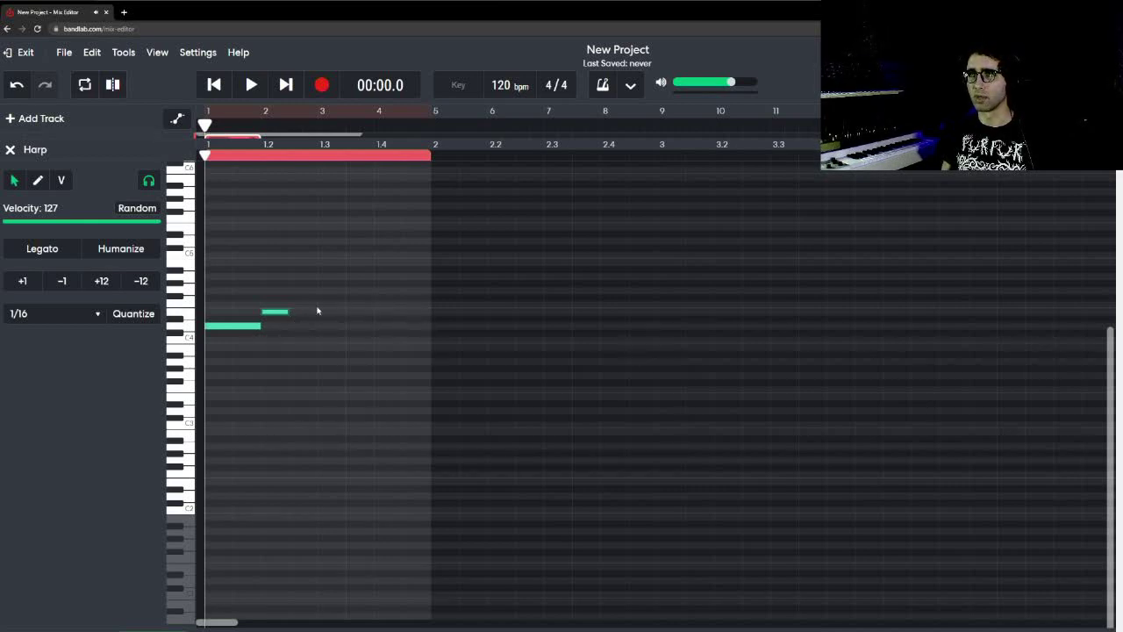
pyautogui.doubleClick(299, 304)
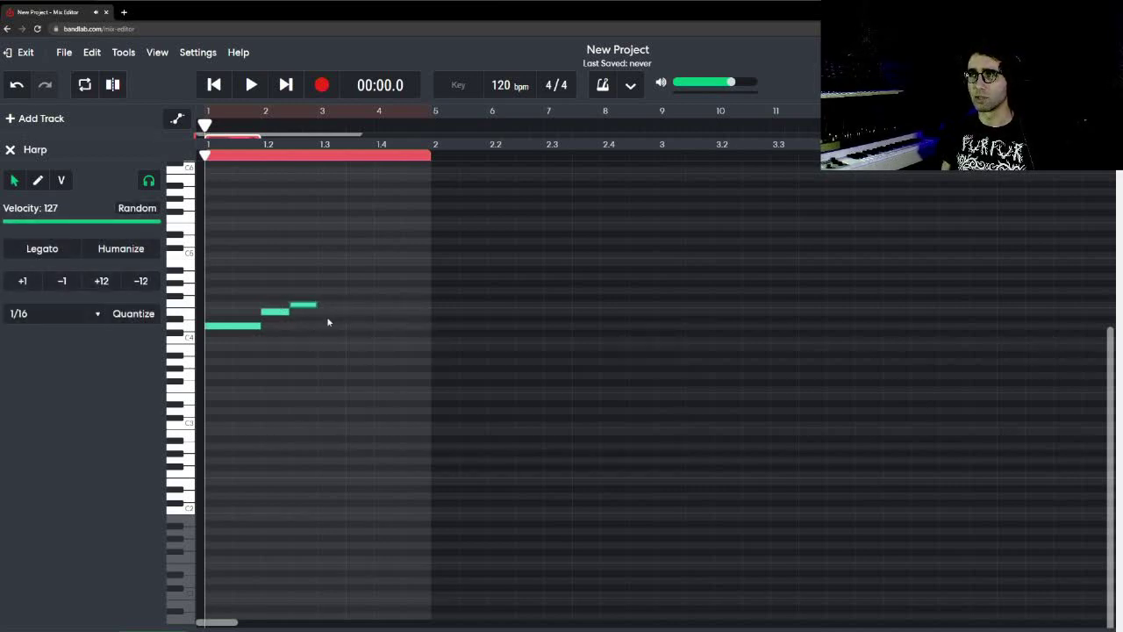
pyautogui.doubleClick(303, 304)
pyautogui.moveTo(289, 312); pyautogui.dragTo(313, 315)
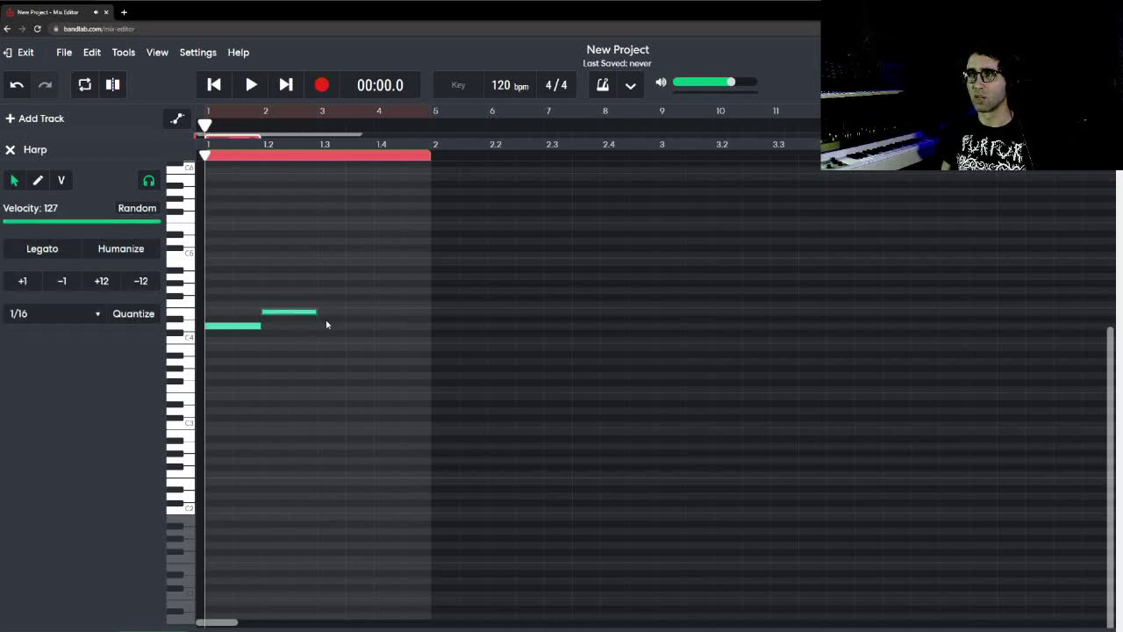
# Complete bar 1 with one-beat notes G4 on beat 3 and F4 on beat 4, and play the bar back
pyautogui.doubleClick(325, 291)
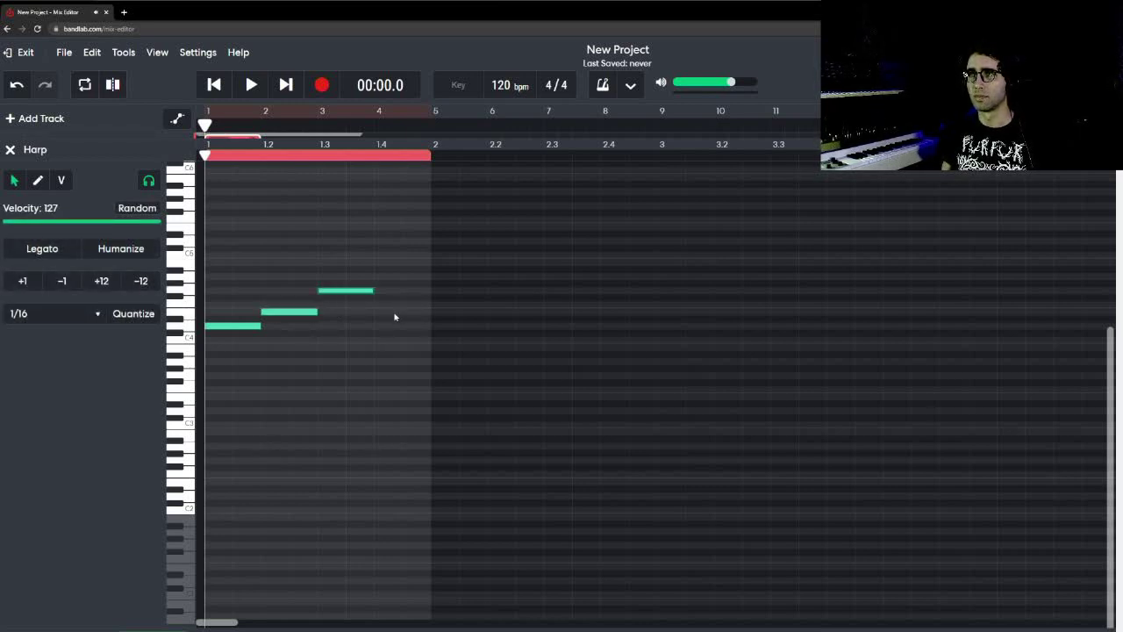
pyautogui.doubleClick(386, 305)
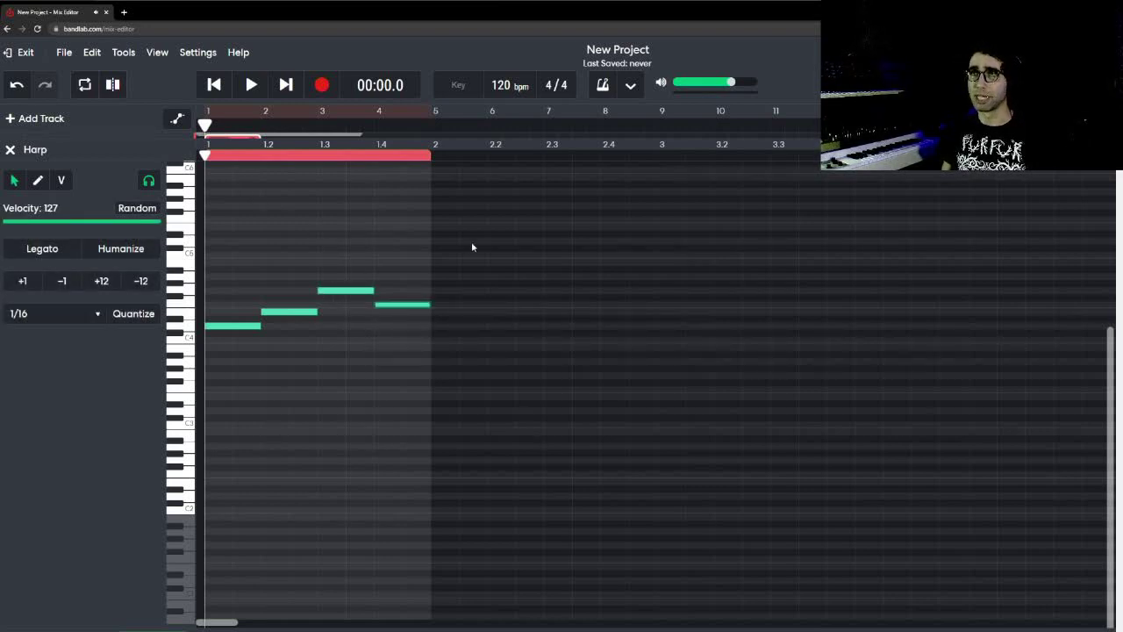
pyautogui.press('space')
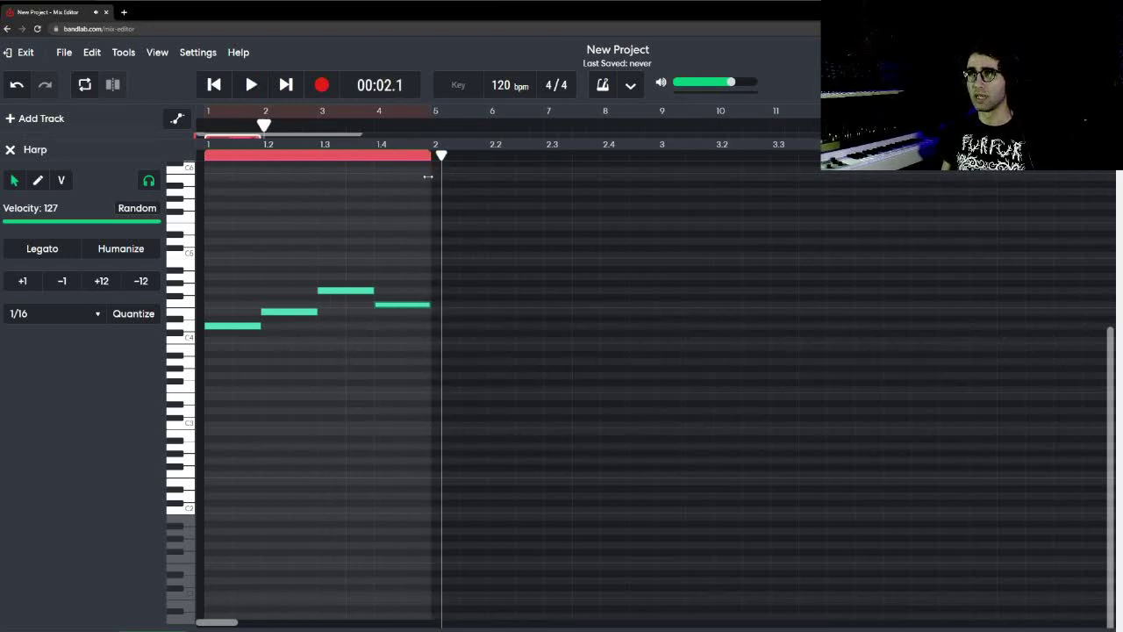
# Extend the Harp region to four bars, ending at bar 5, and try looping it further before undoing the loop
pyautogui.hotkey('ctrl', '-')
pyautogui.hotkey('ctrl', '-')
pyautogui.hotkey('ctrl', '-')
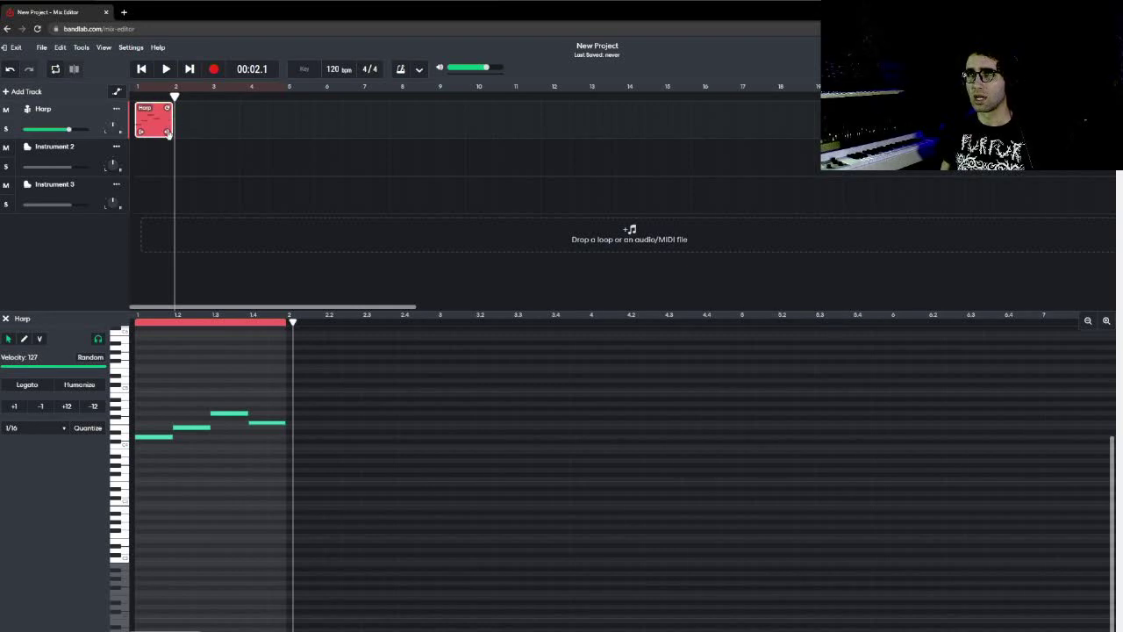
pyautogui.moveTo(167, 131); pyautogui.dragTo(282, 136)
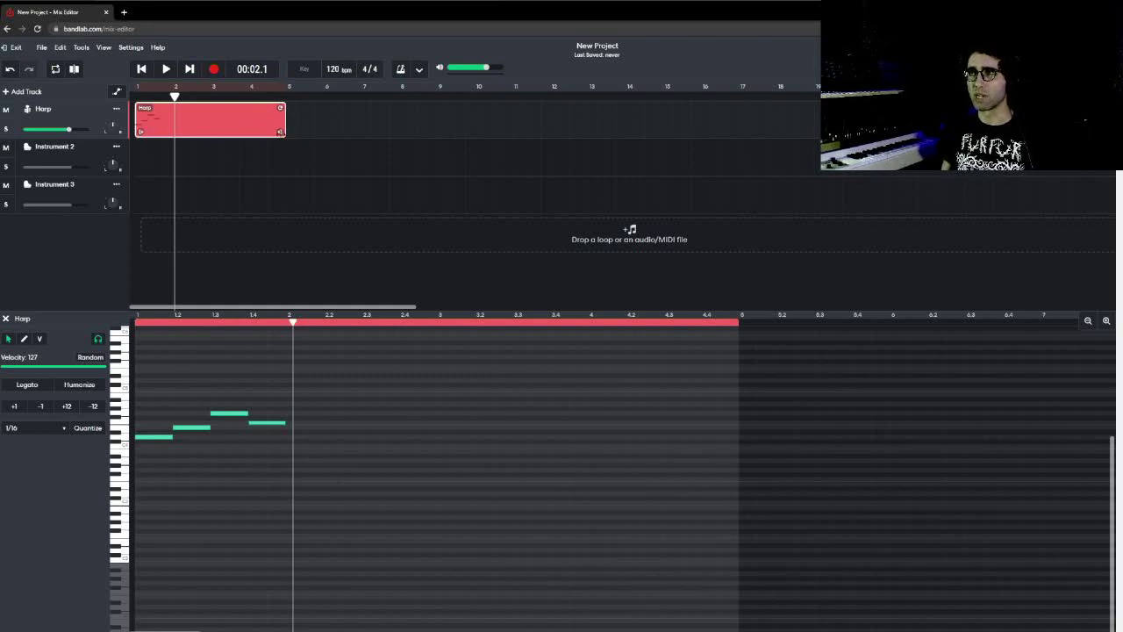
pyautogui.moveTo(280, 107); pyautogui.dragTo(383, 107)
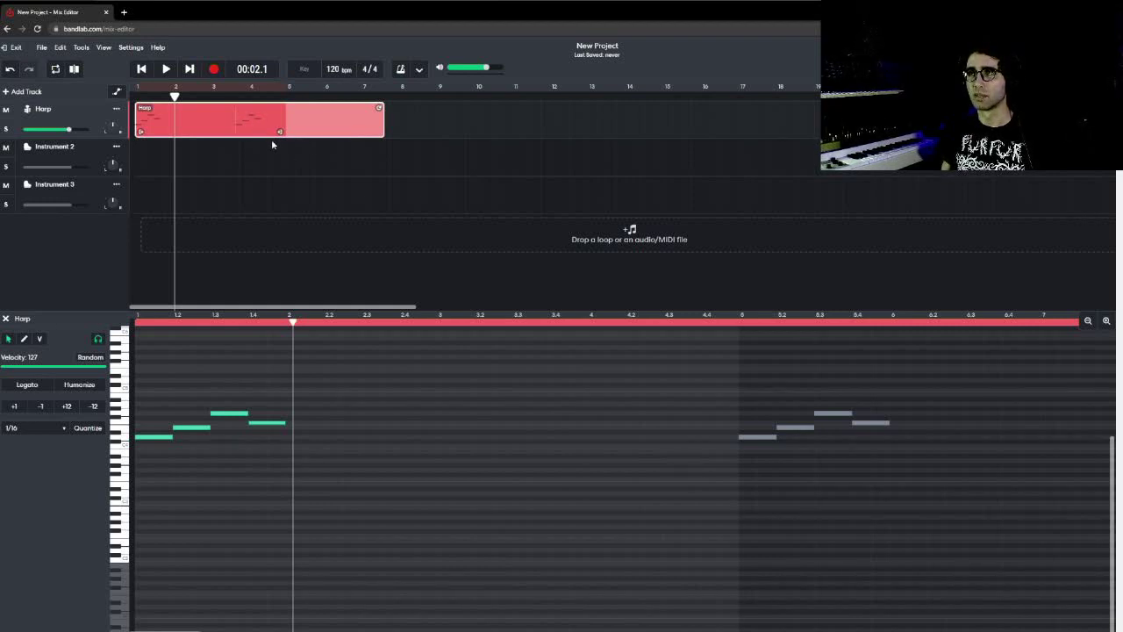
pyautogui.hotkey('ctrl', 'z')
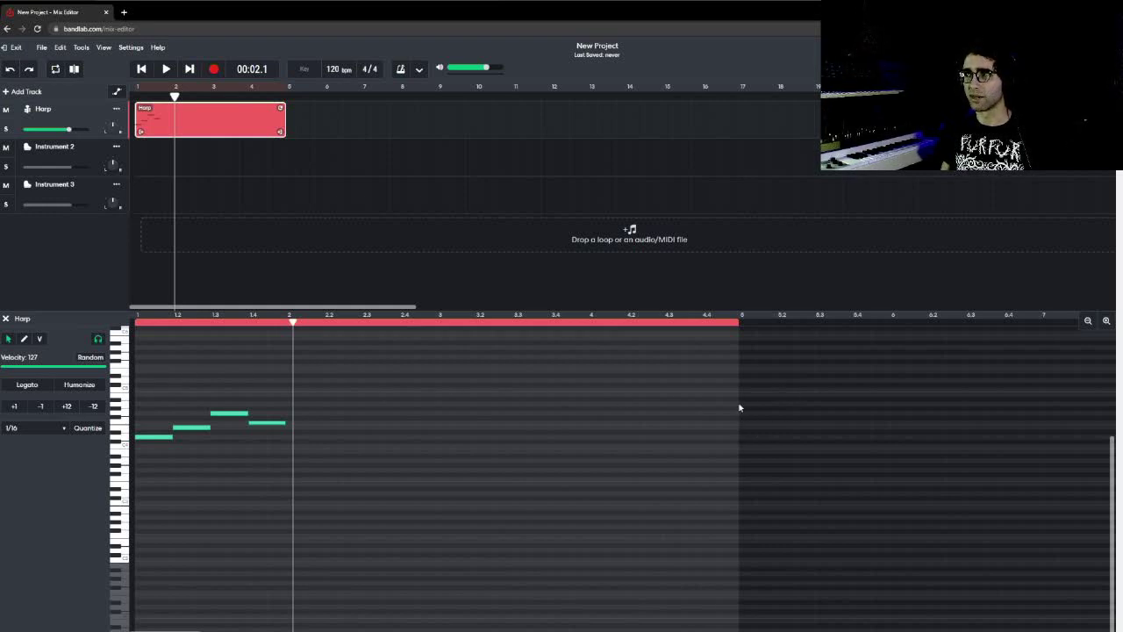
# Fill bar 2 with one-beat notes D4, E4, C4 and D4, and play the melody from the start
pyautogui.doubleClick(295, 436)
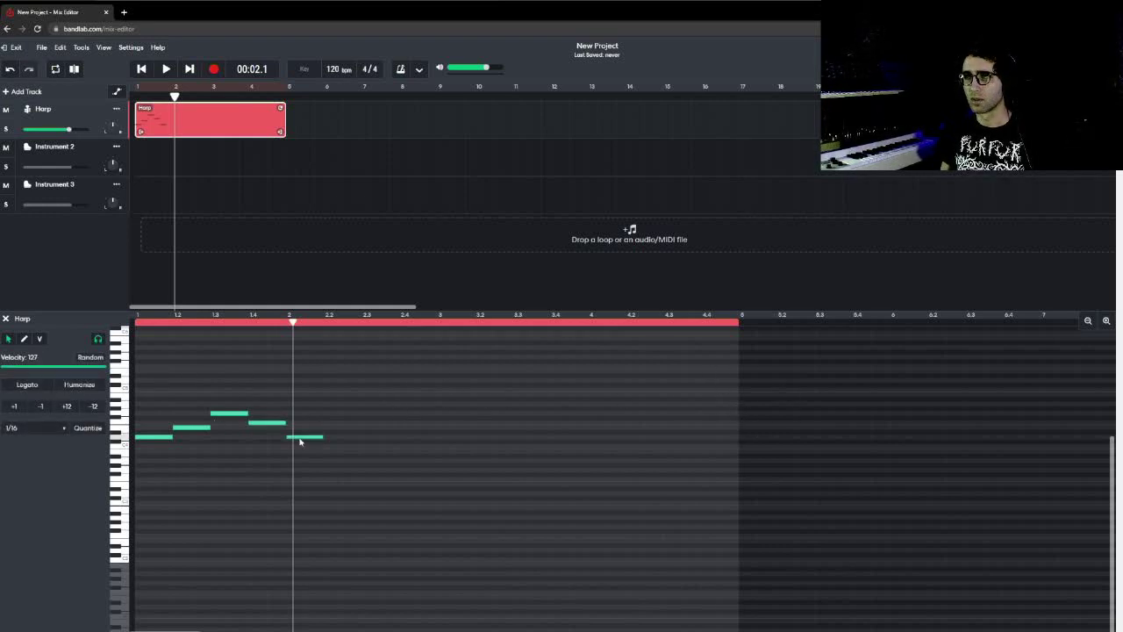
pyautogui.doubleClick(334, 427)
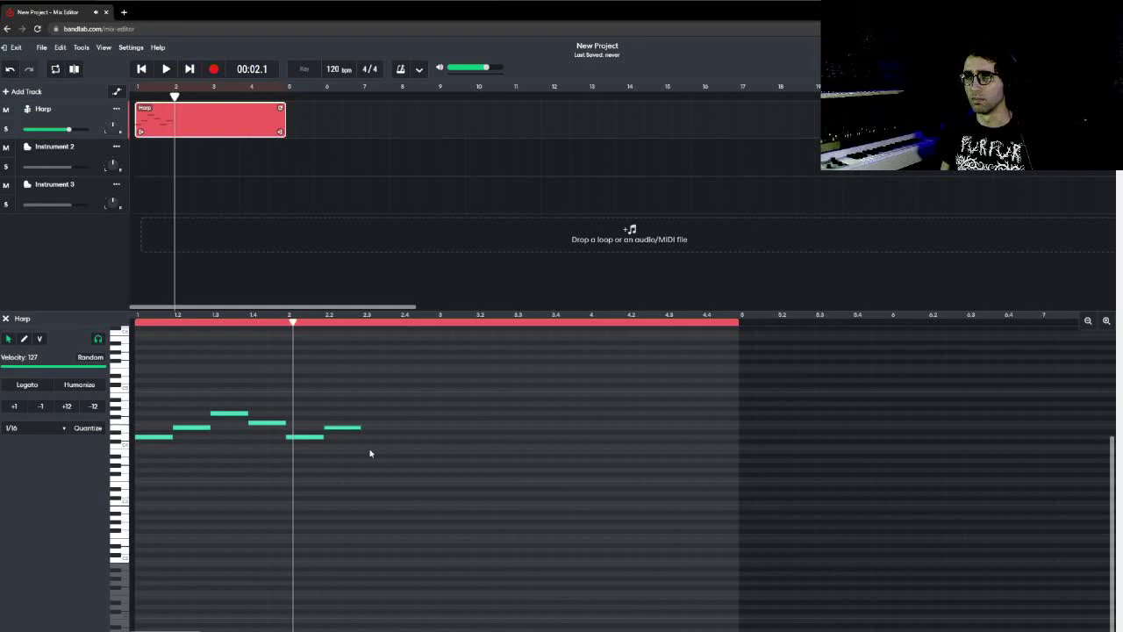
pyautogui.doubleClick(376, 446)
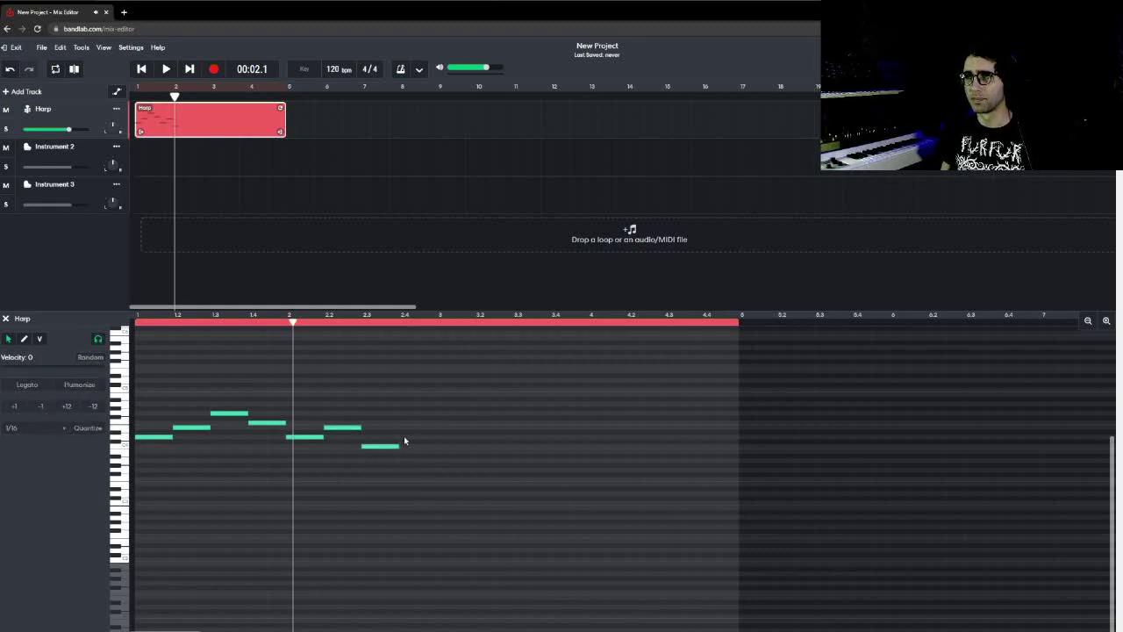
pyautogui.doubleClick(407, 437)
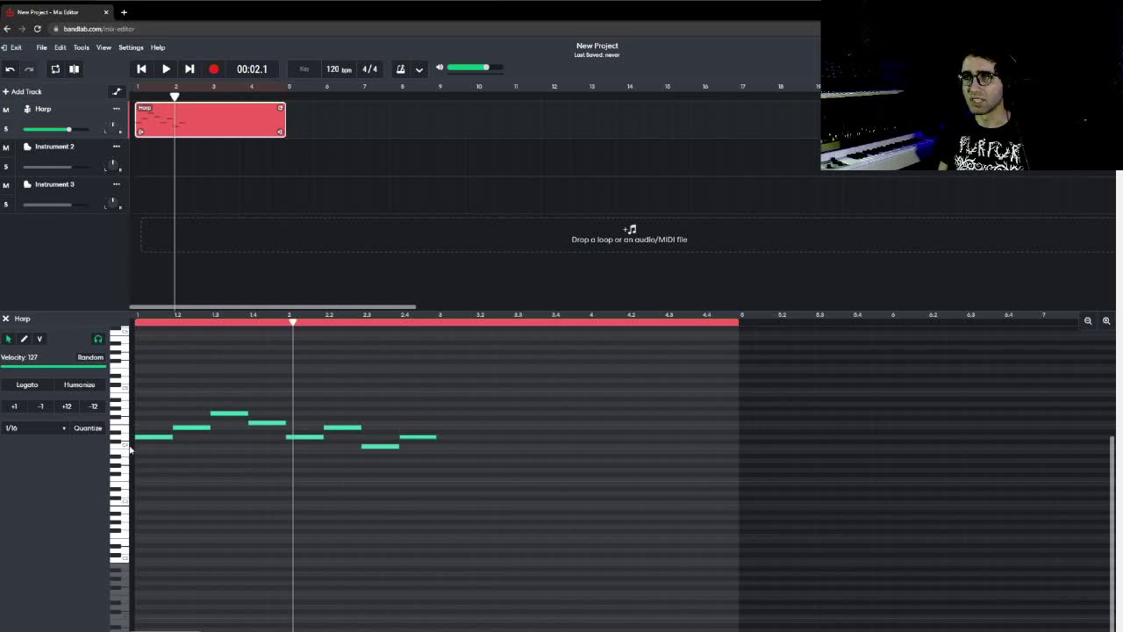
pyautogui.press('Return')
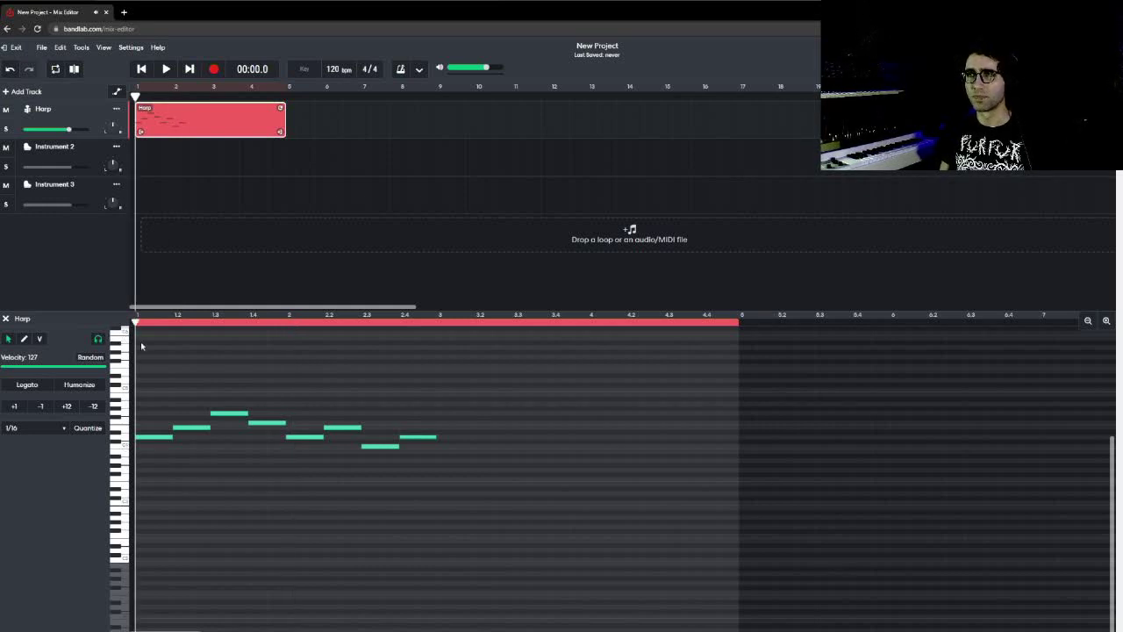
pyautogui.press('space')
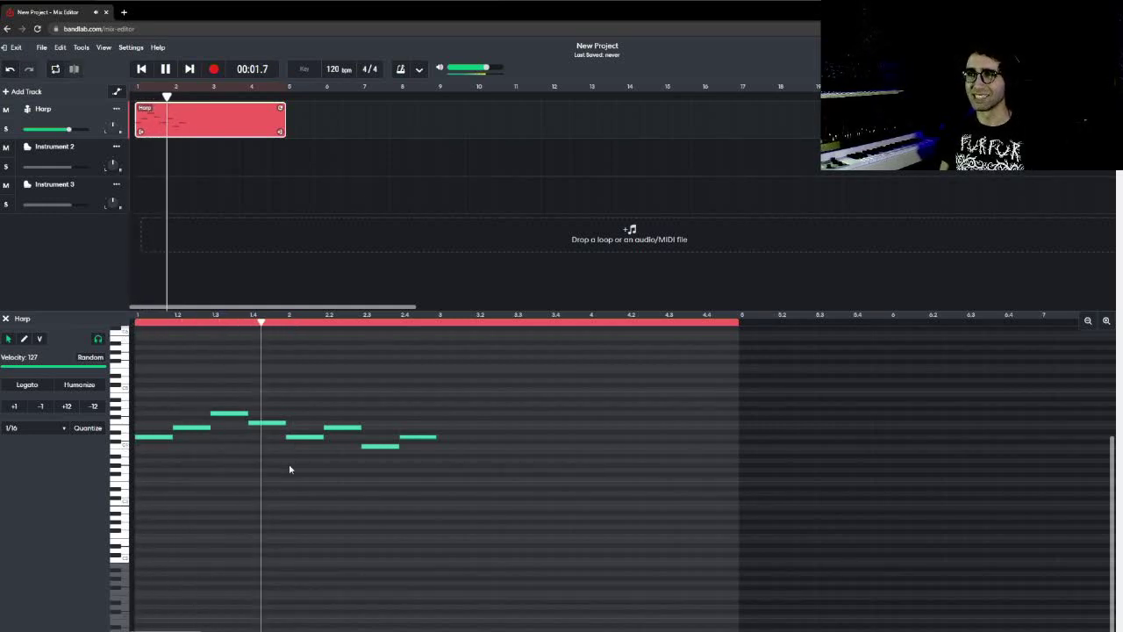
pyautogui.press('space')
# Add one-beat notes A3 and C4 on beats 1 and 2 of bar 3
pyautogui.doubleClick(445, 466)
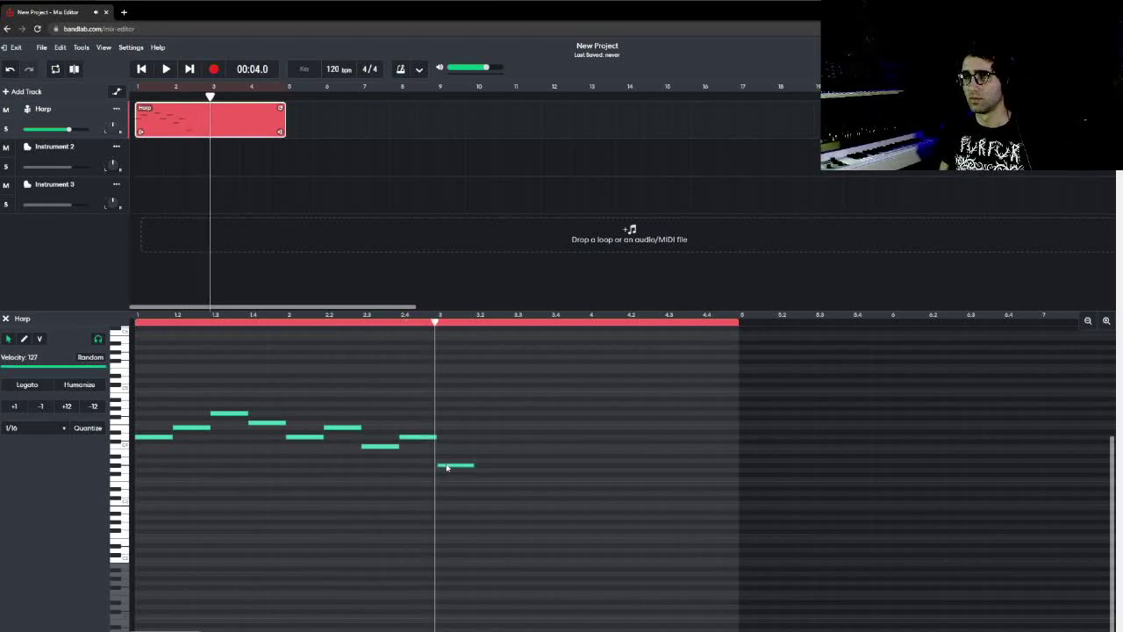
pyautogui.moveTo(448, 465); pyautogui.dragTo(448, 459)
pyautogui.doubleClick(483, 446)
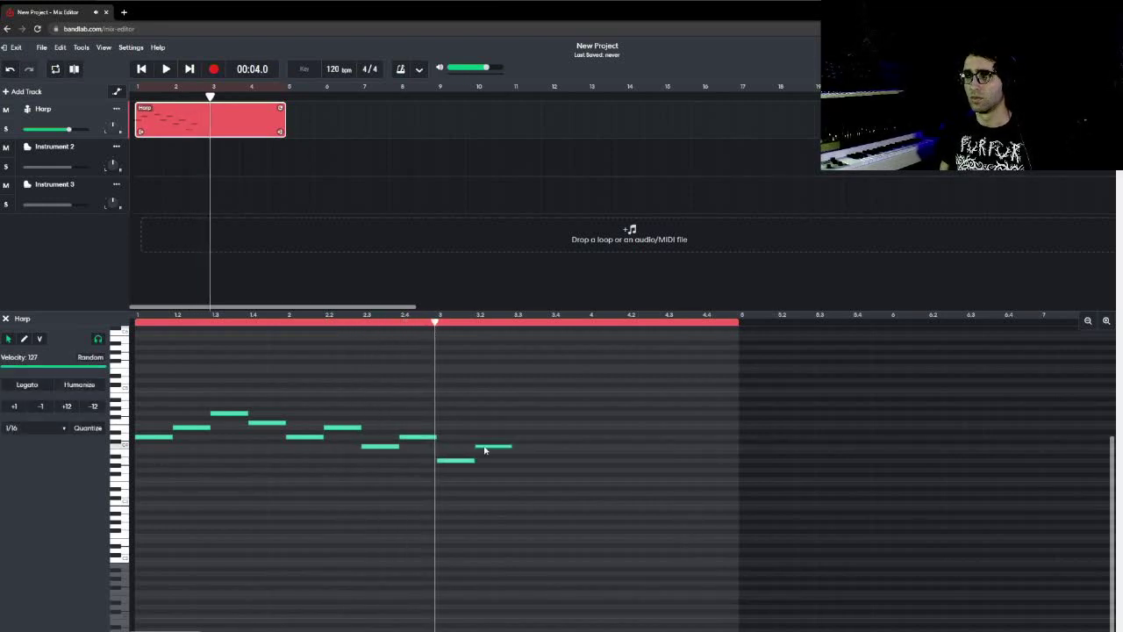
# Finish bar 3 with descending half-beat notes A4, G4, F4 and E4 from beat 3, and play the melody from the start
pyautogui.doubleClick(530, 404)
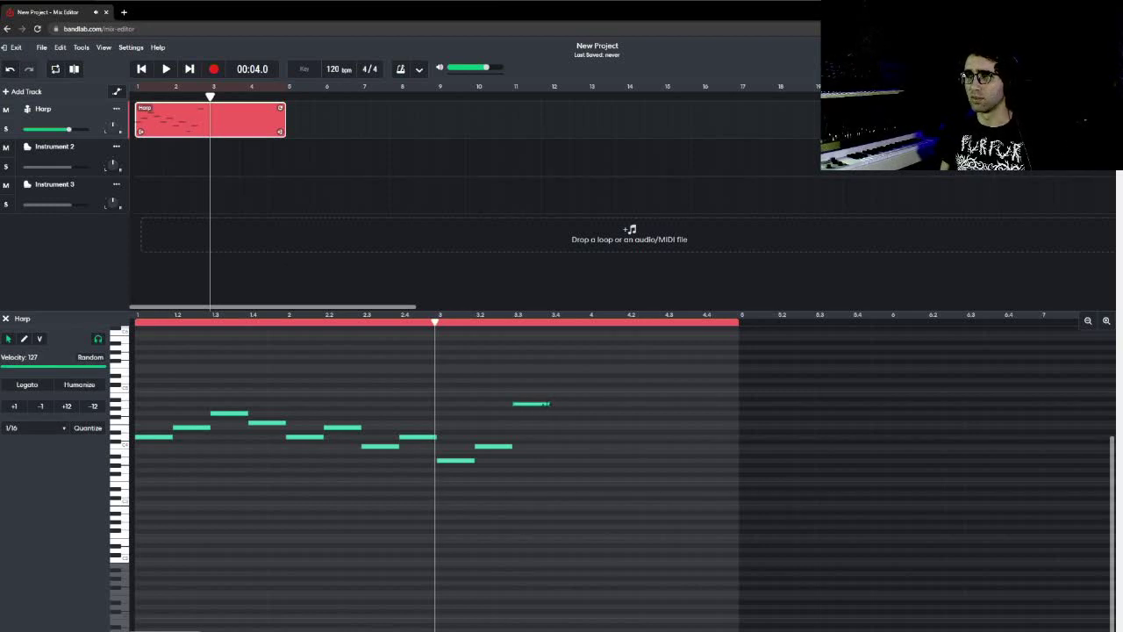
pyautogui.moveTo(546, 404); pyautogui.dragTo(530, 404)
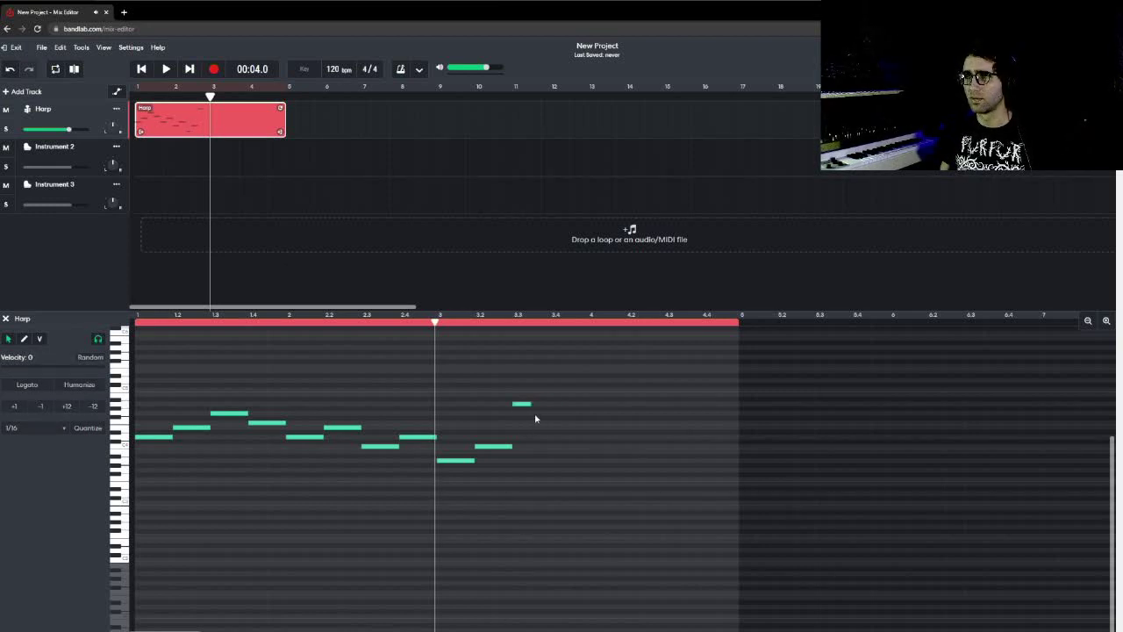
pyautogui.doubleClick(536, 414)
pyautogui.doubleClick(562, 423)
pyautogui.doubleClick(576, 430)
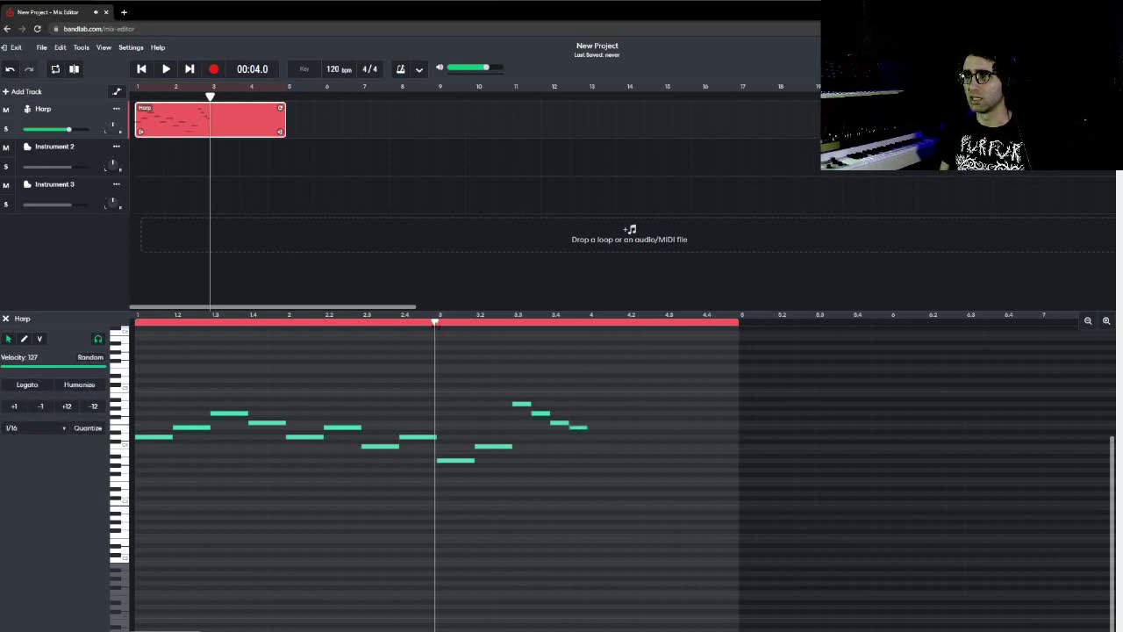
pyautogui.press('Return')
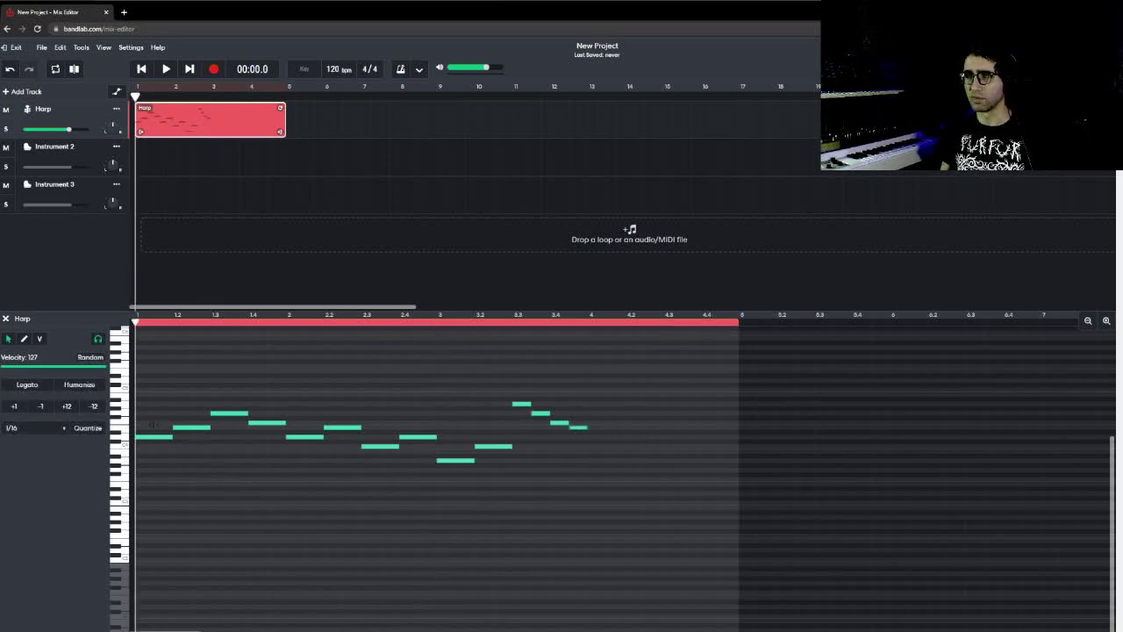
pyautogui.press('space')
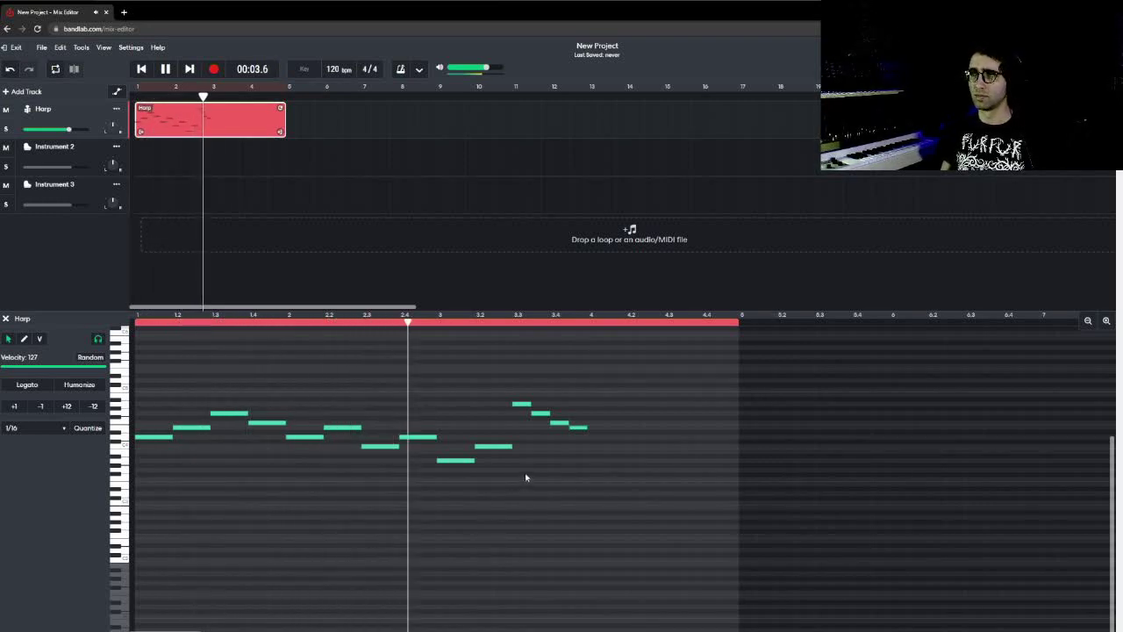
# Fill bar 4 with one-beat notes D4 and C4 and a two-beat D4, and play the melody from the start
pyautogui.press('space')
pyautogui.doubleClick(601, 437)
pyautogui.moveTo(606, 437); pyautogui.dragTo(739, 445)
pyautogui.doubleClick(639, 451)
pyautogui.doubleClick(668, 437)
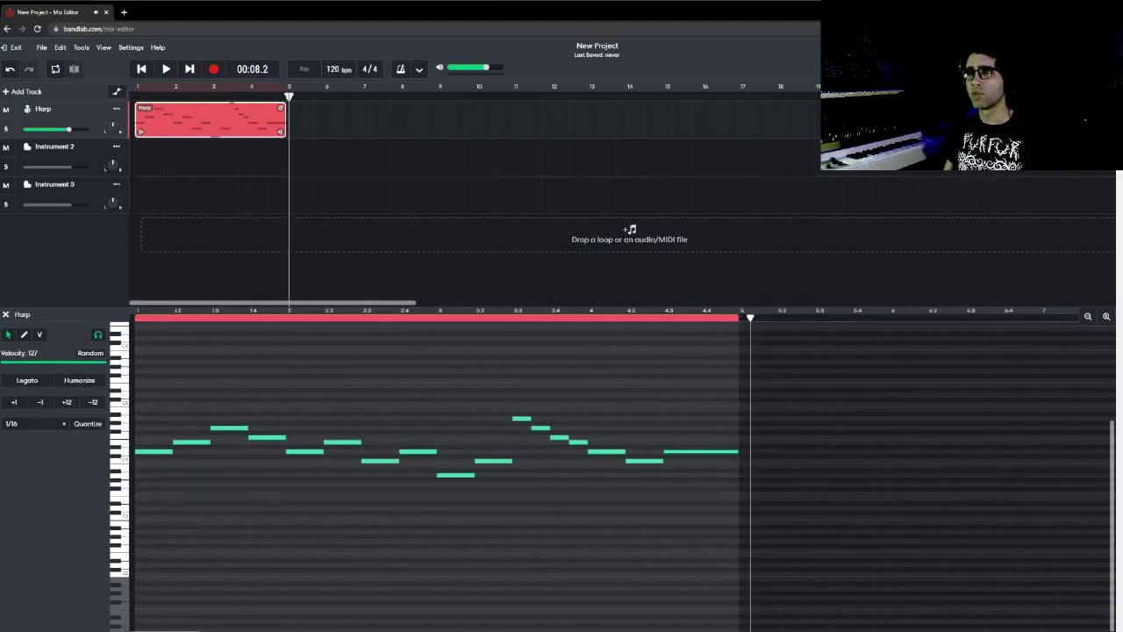
pyautogui.press('Home')
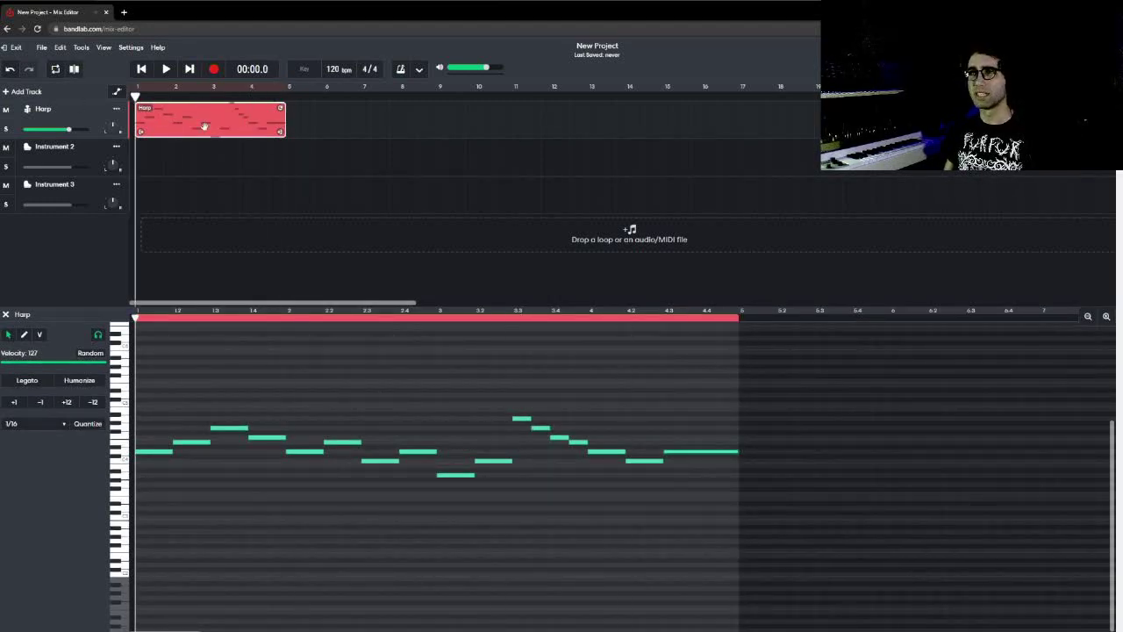
pyautogui.press('space')
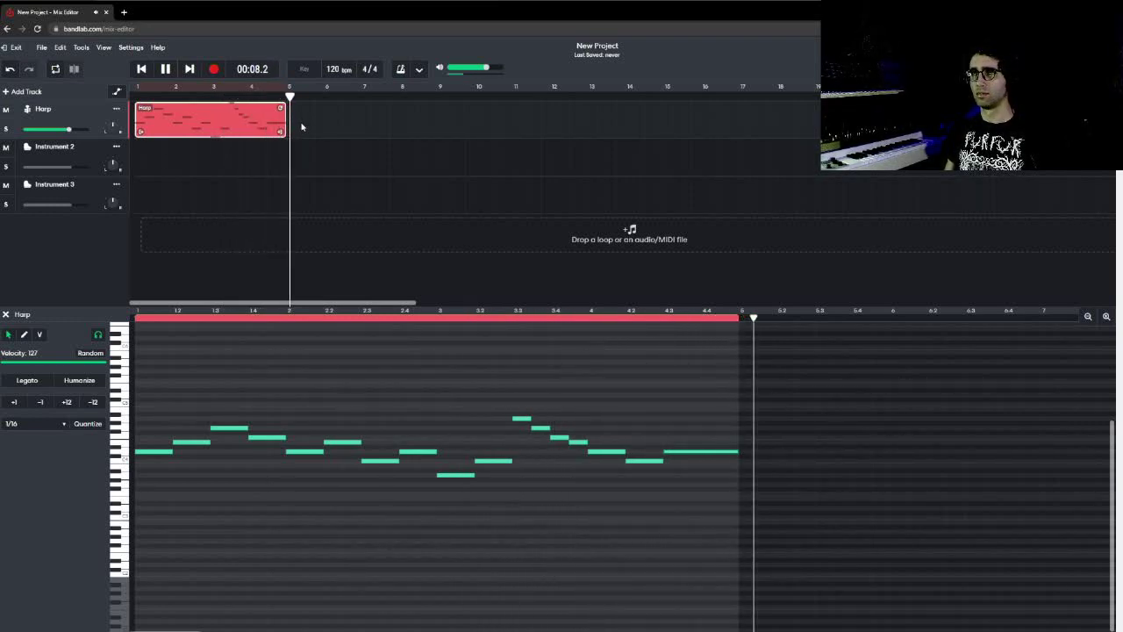
pyautogui.press('space')
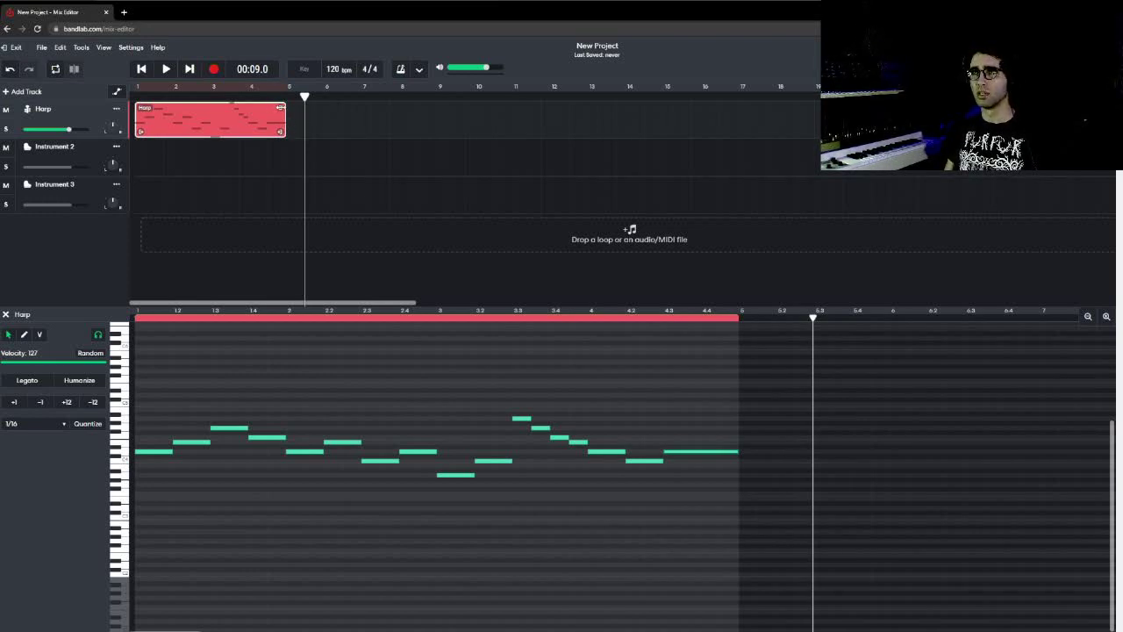
# Loop the four-bar Harp region out to bar 17, and play its opening briefly before returning the playhead to the start
pyautogui.moveTo(285, 123); pyautogui.dragTo(633, 145)
pyautogui.moveTo(647, 150); pyautogui.dragTo(734, 181)
pyautogui.click(734, 182)
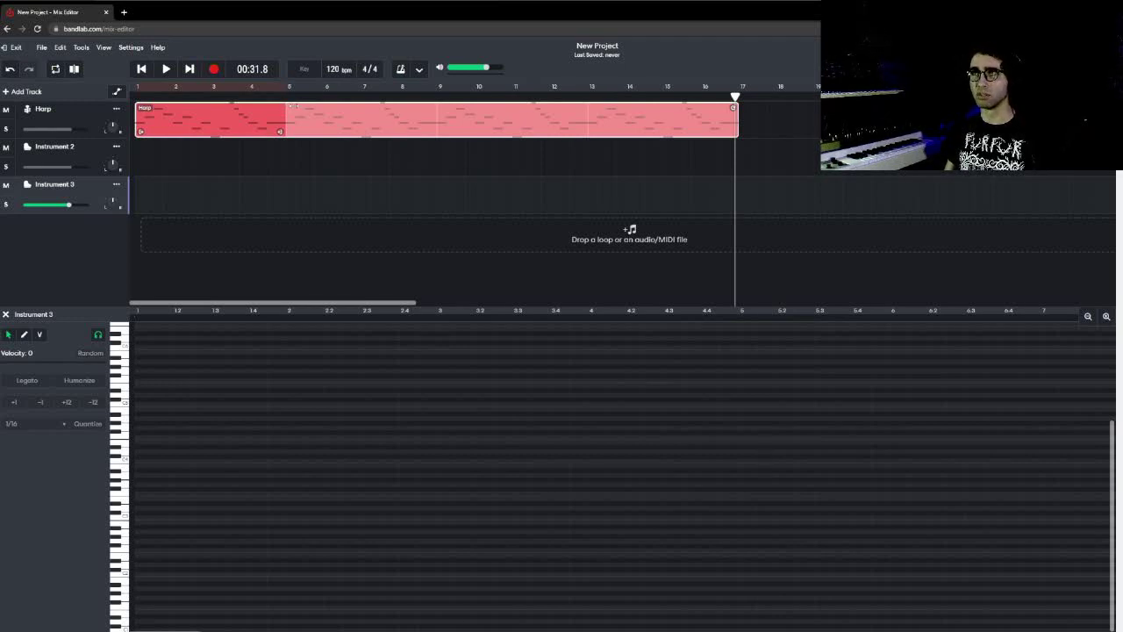
pyautogui.click(275, 125)
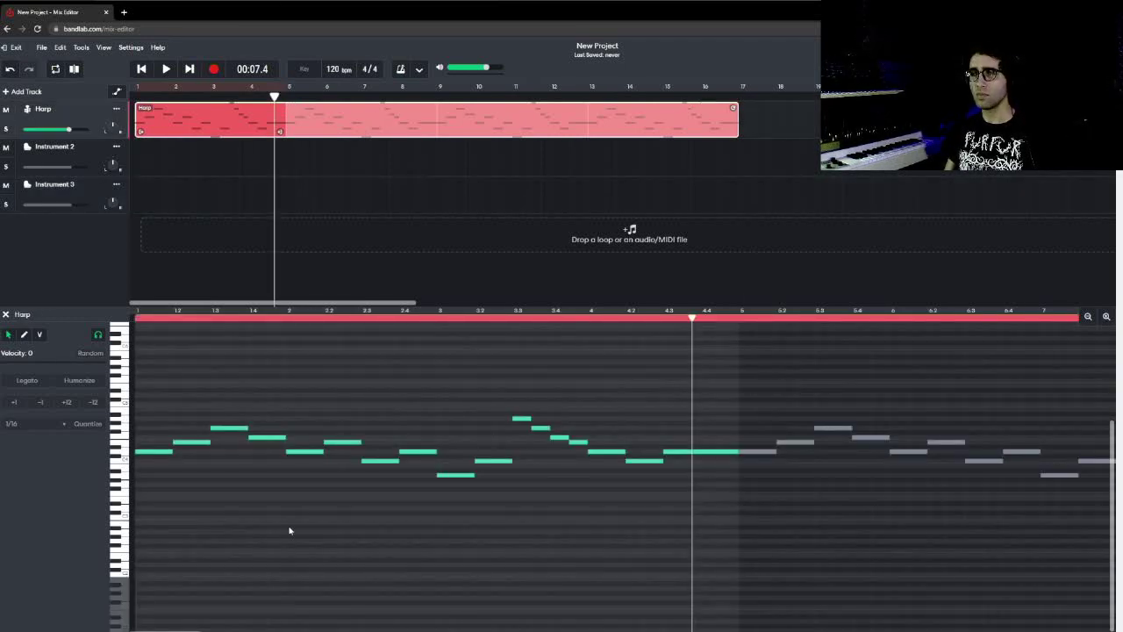
pyautogui.moveTo(276, 93); pyautogui.dragTo(95, 136)
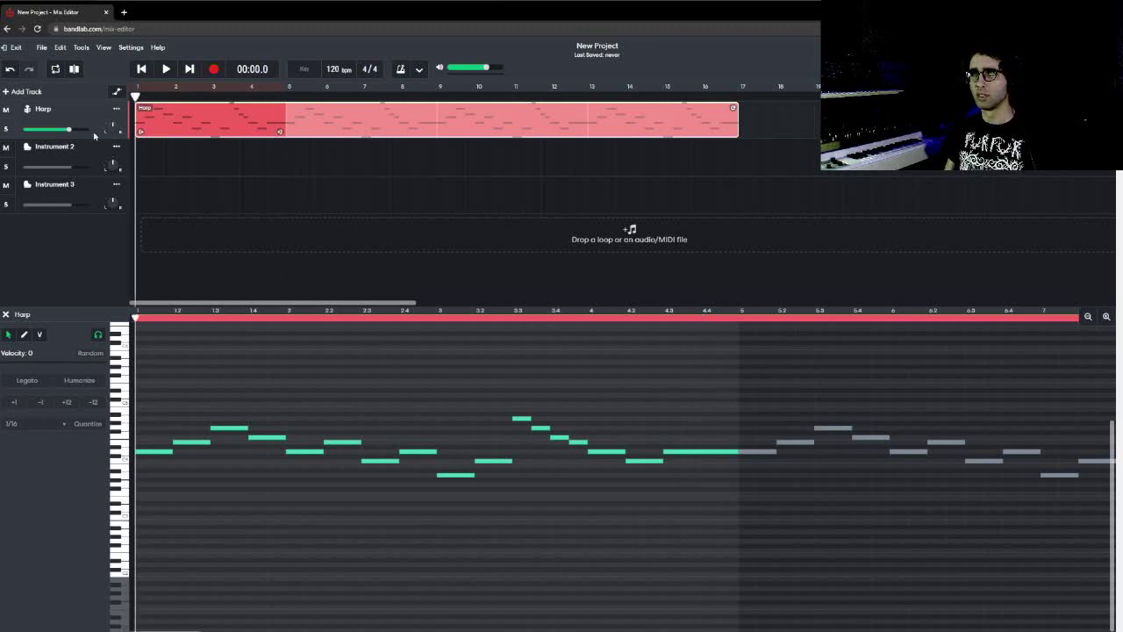
pyautogui.press('space')
pyautogui.press('space')
pyautogui.moveTo(142, 96); pyautogui.dragTo(105, 181)
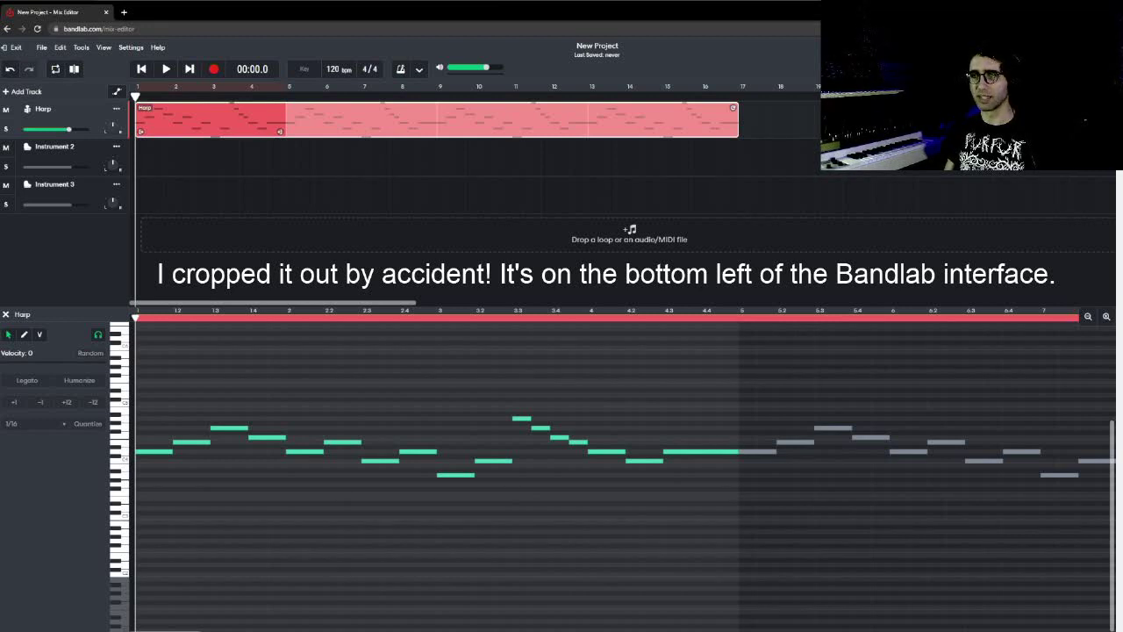
# Add the Space Maker reverb effect to the Harp track and set its type to Church
pyautogui.click(122, 631)
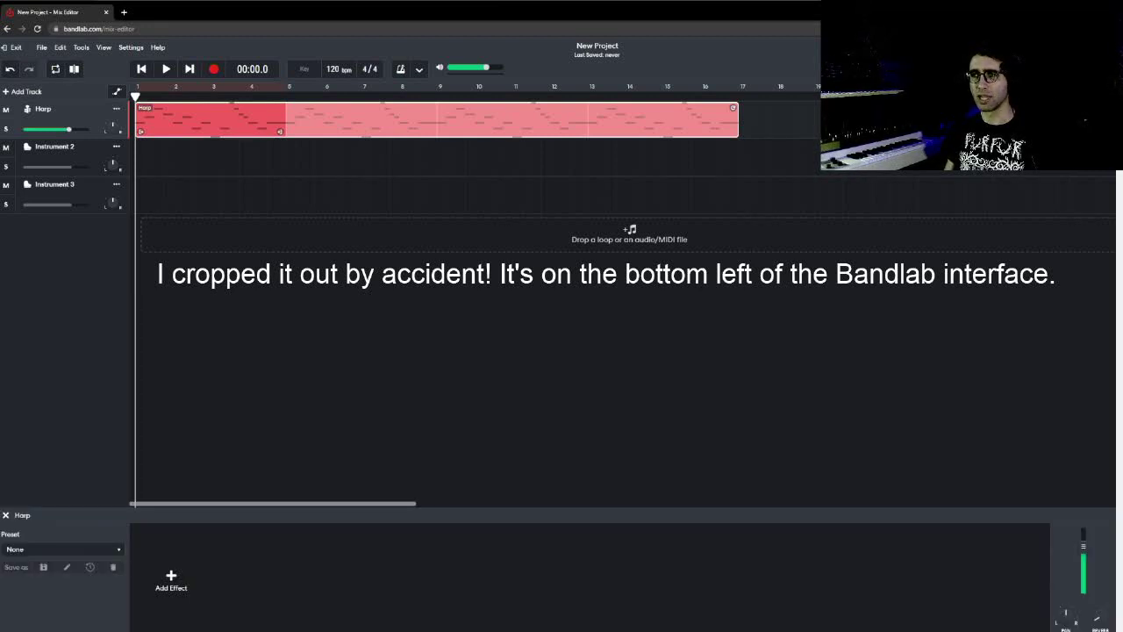
pyautogui.click(169, 577)
pyautogui.moveTo(156, 581)
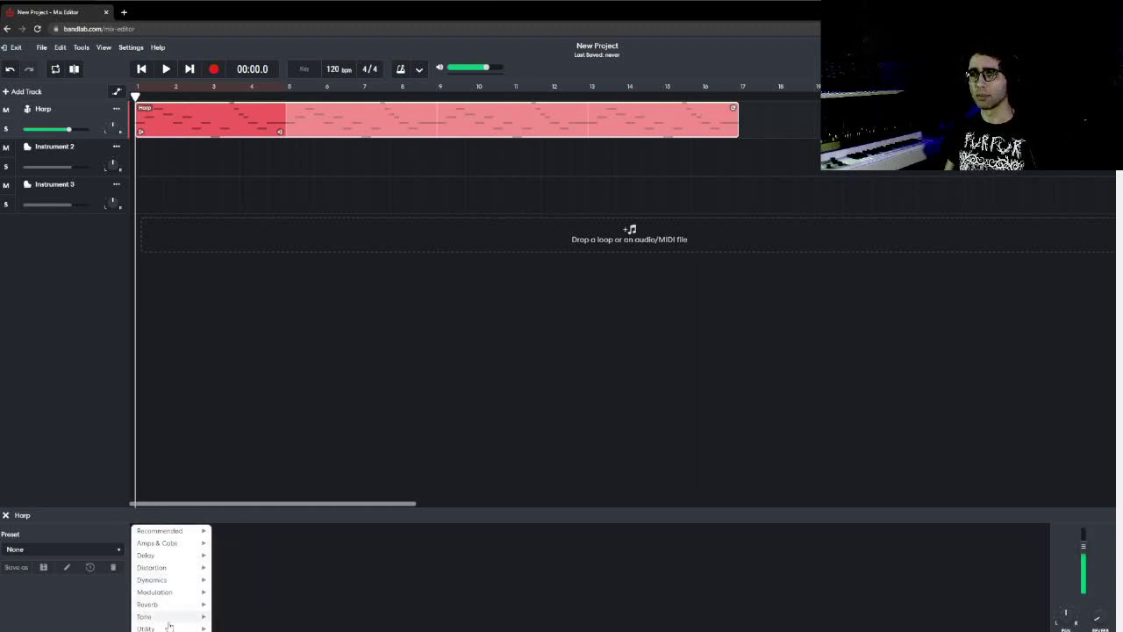
pyautogui.moveTo(176, 608)
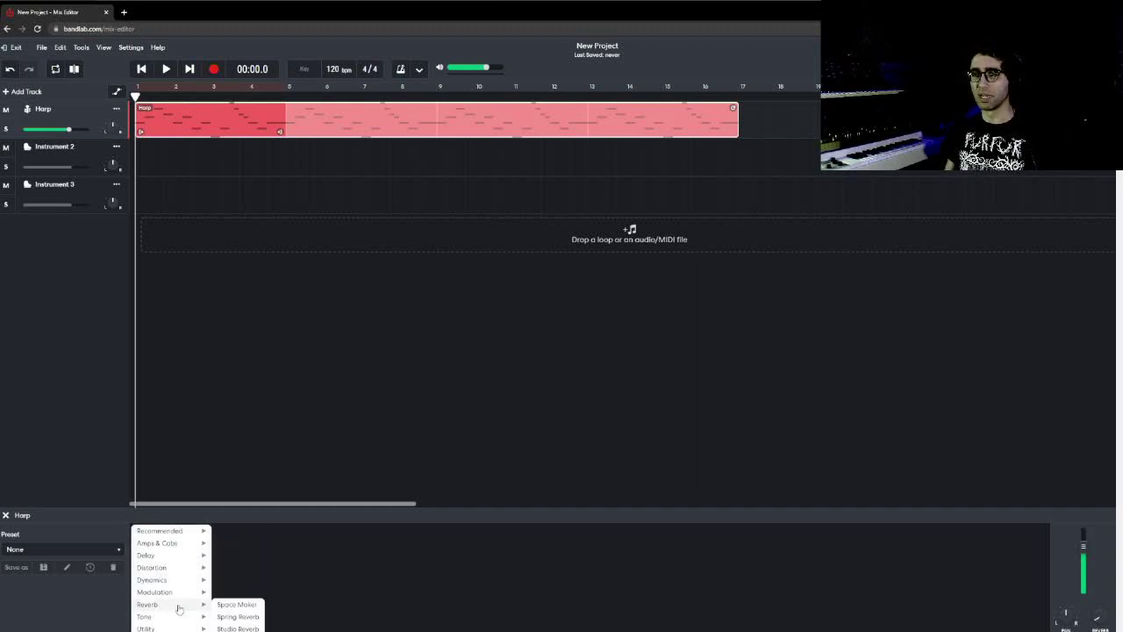
pyautogui.click(243, 605)
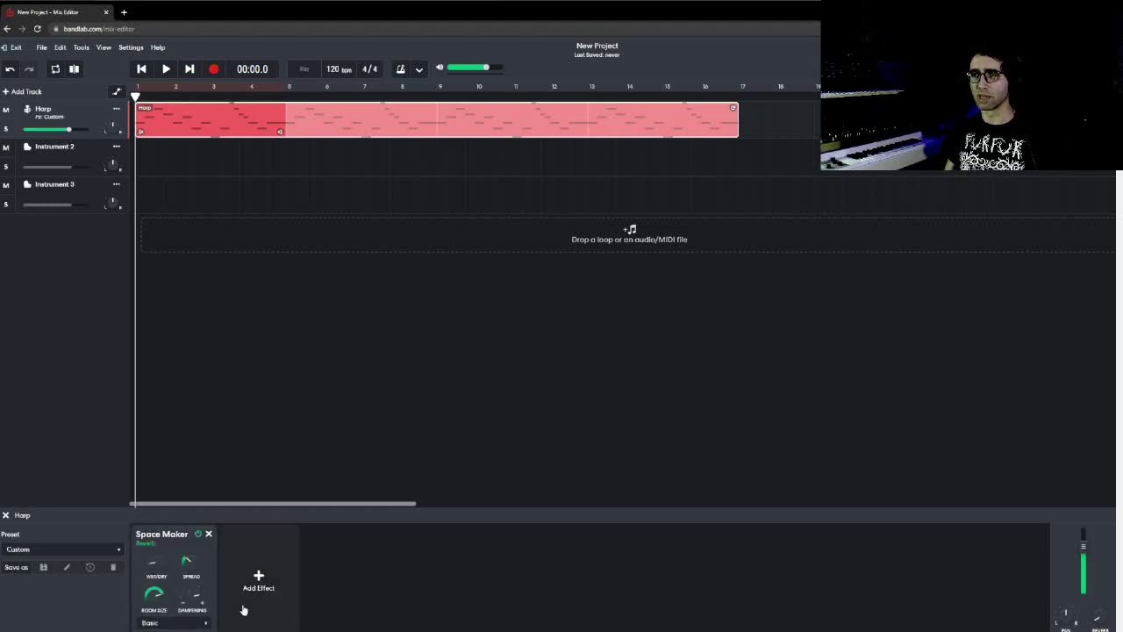
pyautogui.click(166, 623)
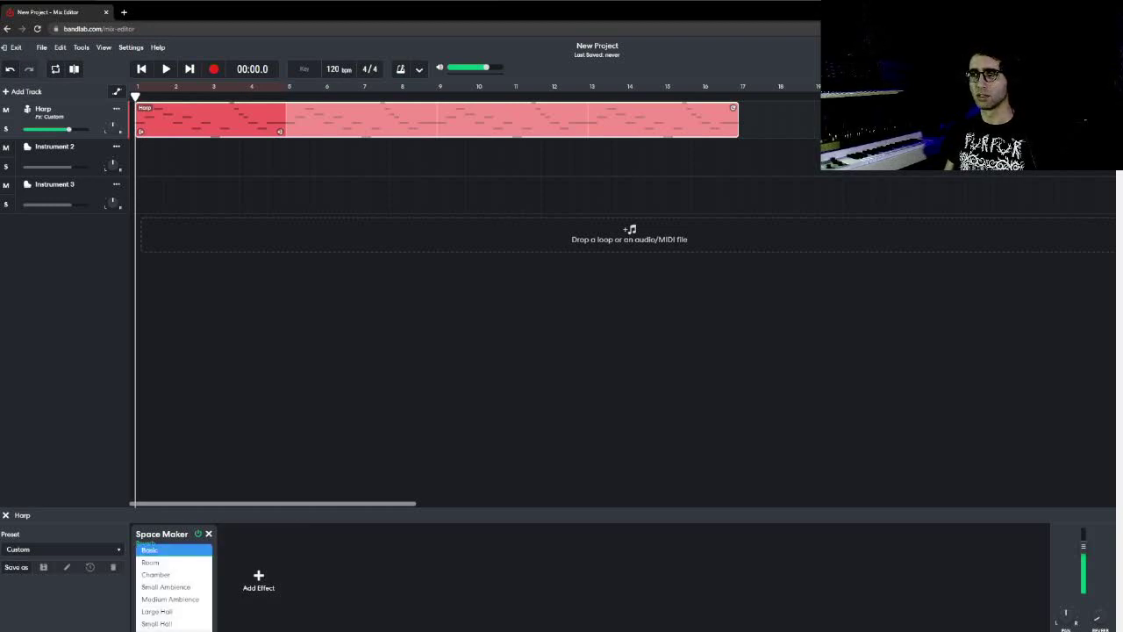
pyautogui.click(155, 631)
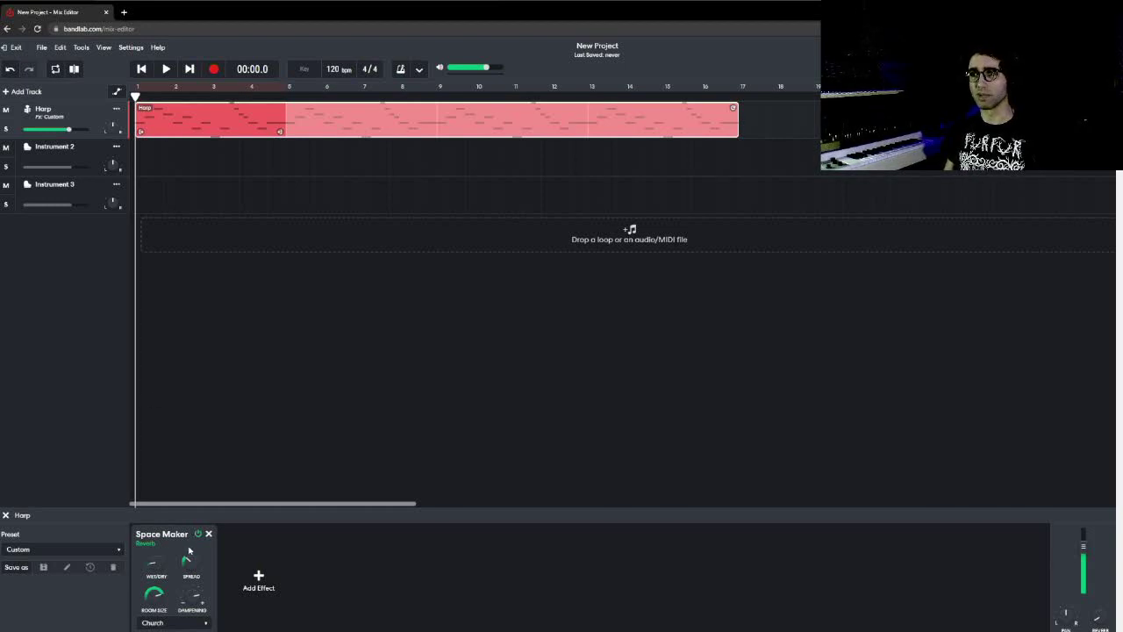
# Raise the Space Maker's Wet/Dry mix well above half during playback, and lower the Harp track's volume
pyautogui.press('space')
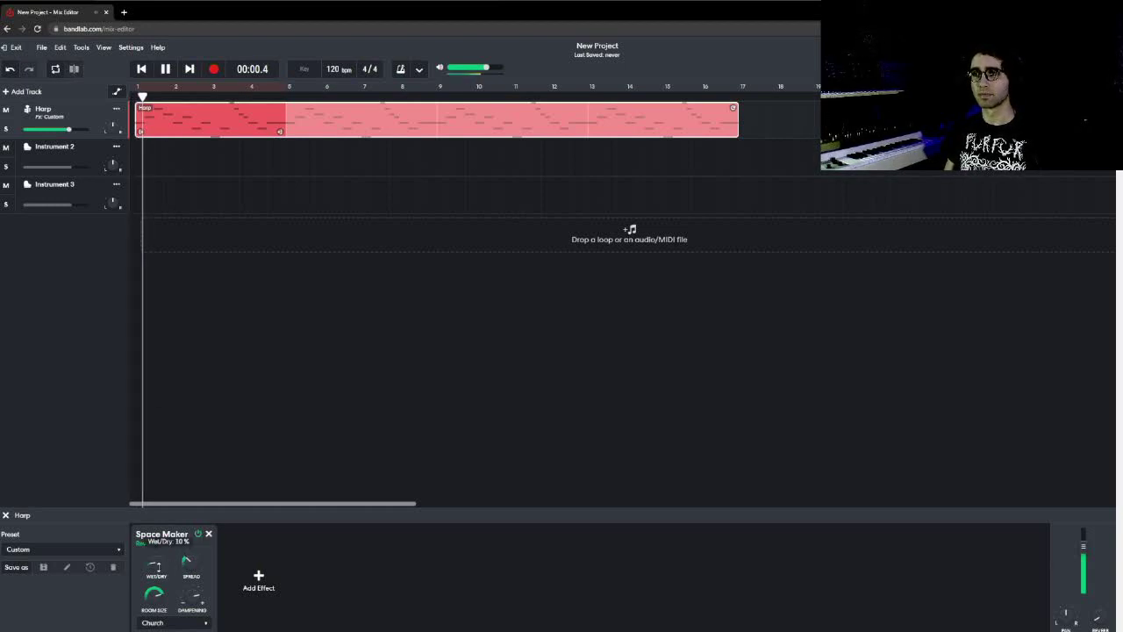
pyautogui.moveTo(159, 567); pyautogui.dragTo(162, 499)
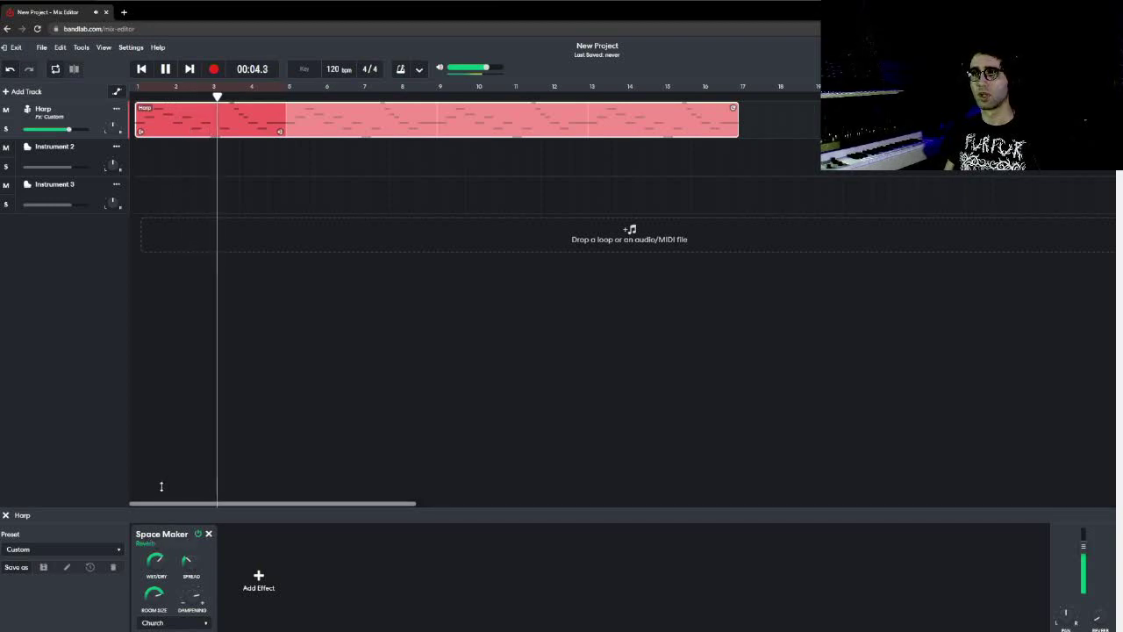
pyautogui.press('space')
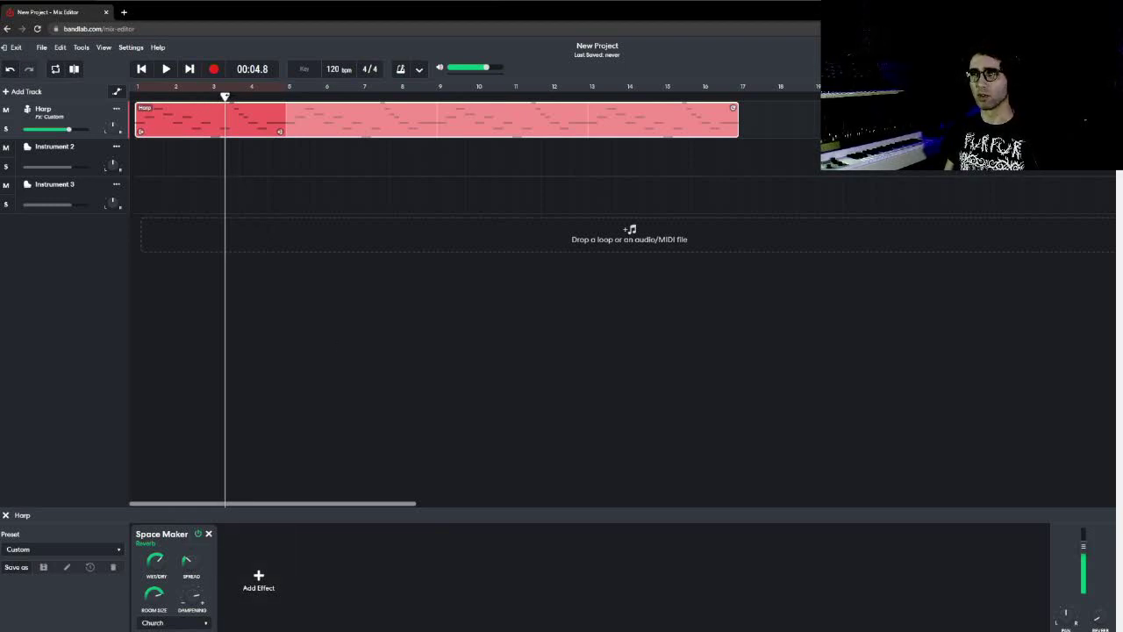
pyautogui.moveTo(70, 133)
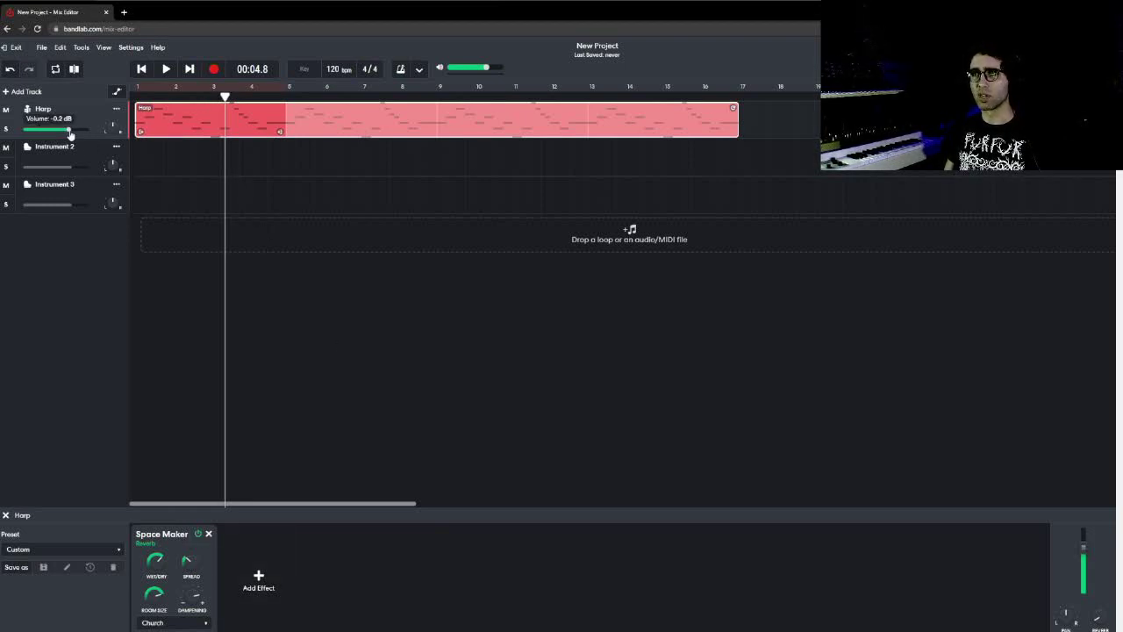
pyautogui.moveTo(70, 133); pyautogui.dragTo(58, 132)
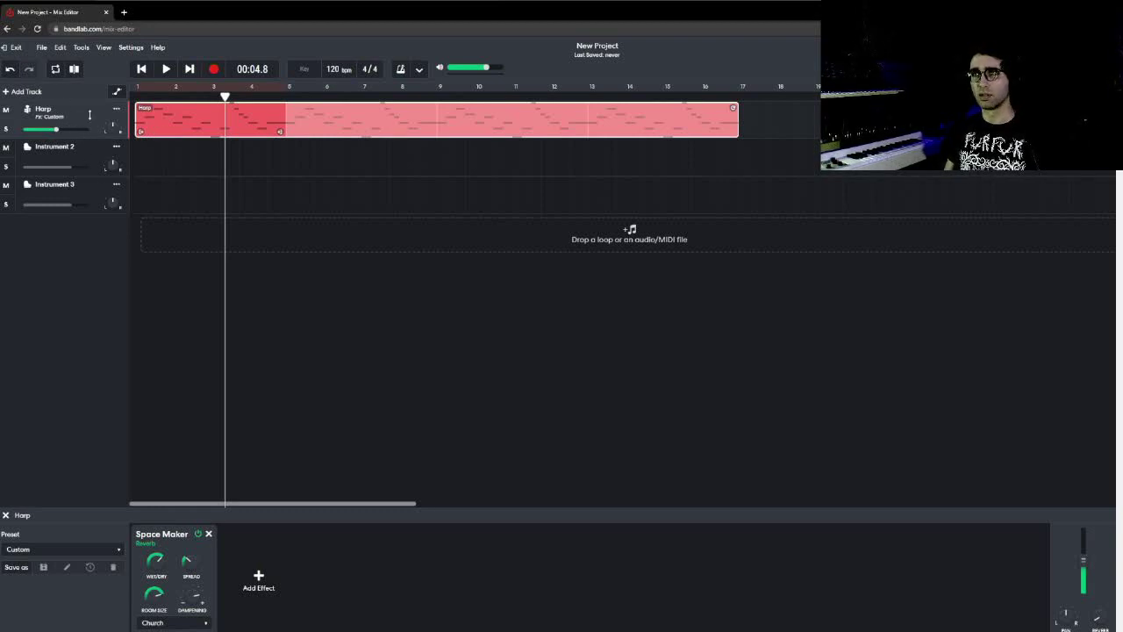
# Set the Space Maker's Wet/Dry to 47 % and Spread to 7.9, and increase its Room Size while the loop plays
pyautogui.press('space')
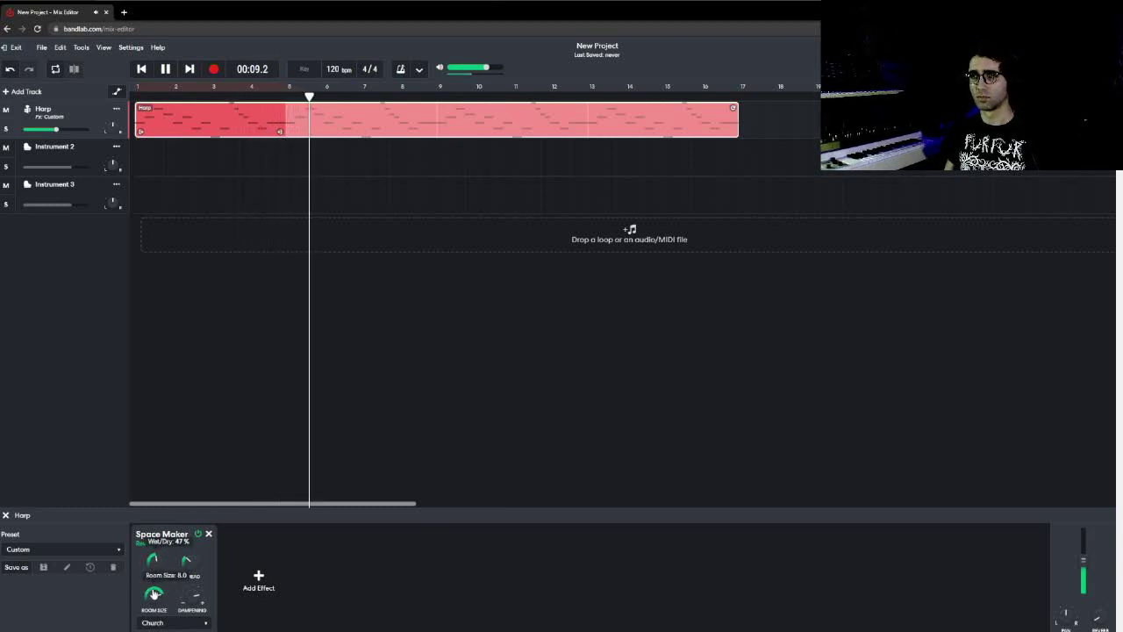
pyautogui.moveTo(196, 570)
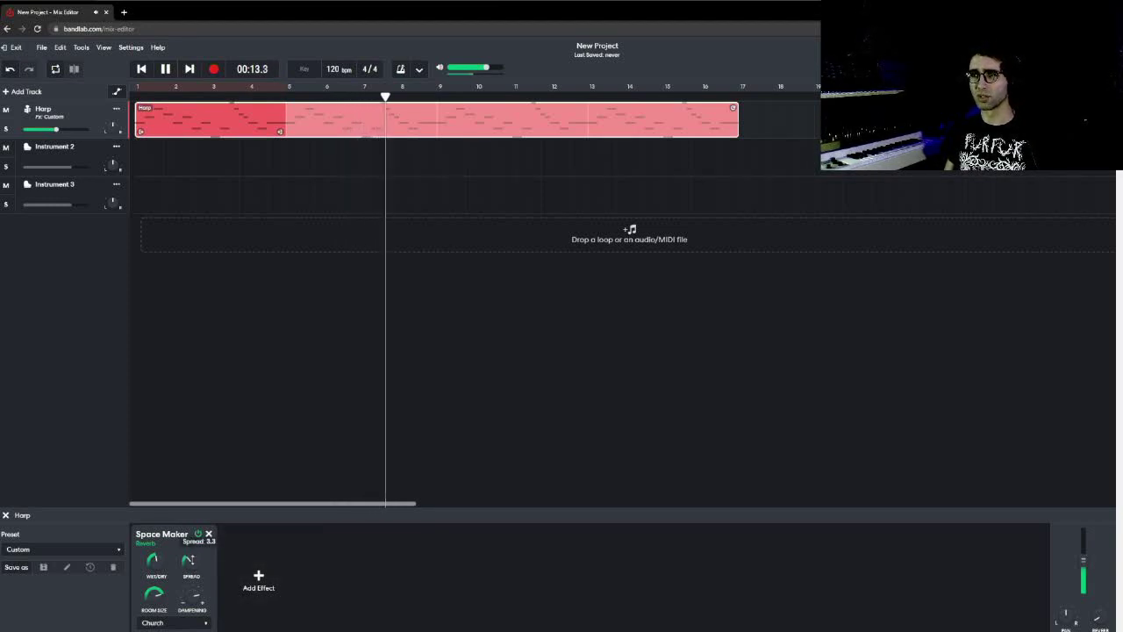
pyautogui.moveTo(191, 566); pyautogui.dragTo(162, 595)
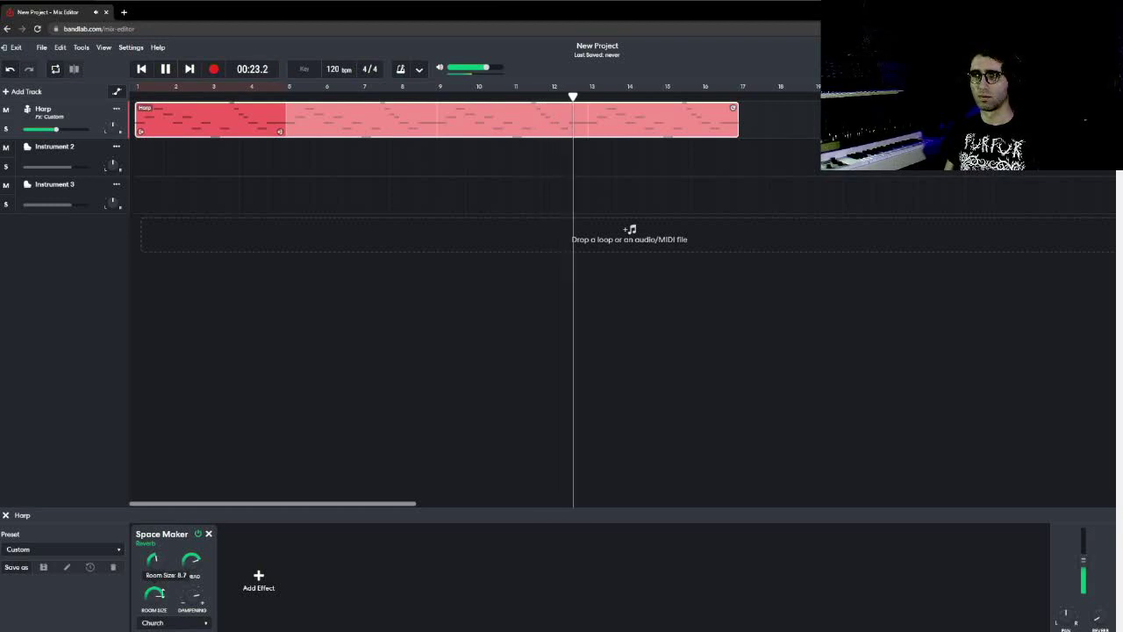
pyautogui.moveTo(199, 572)
pyautogui.moveTo(158, 604)
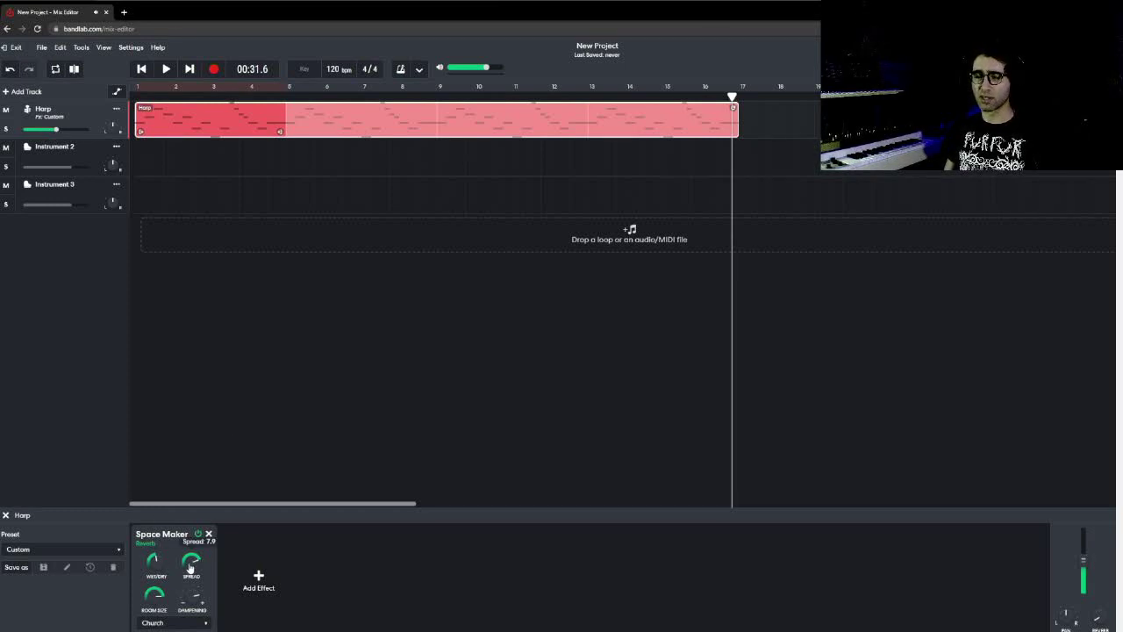
pyautogui.moveTo(151, 566)
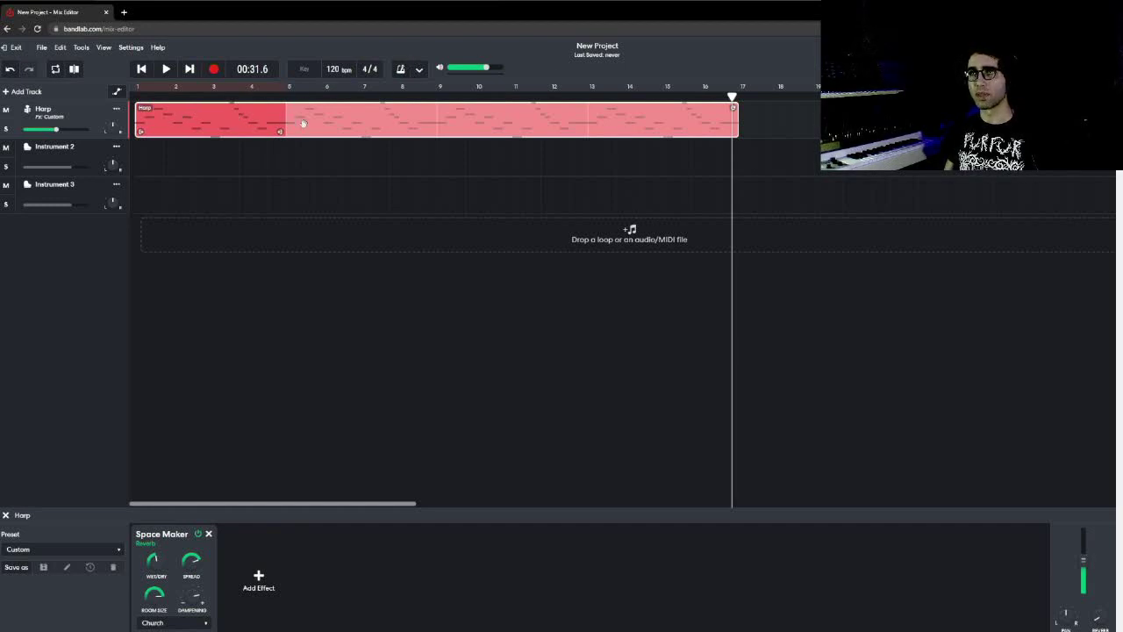
# Assign the Choir Synth voice to the Instrument 2 track and audition a few notes on the virtual keyboard
pyautogui.click(99, 154)
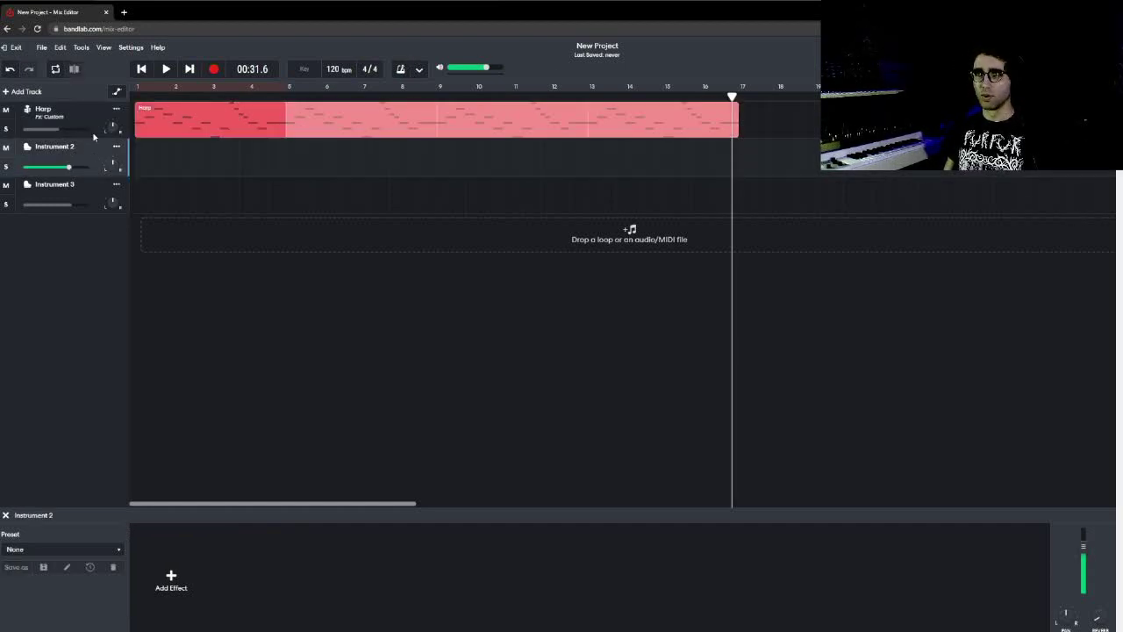
pyautogui.click(33, 630)
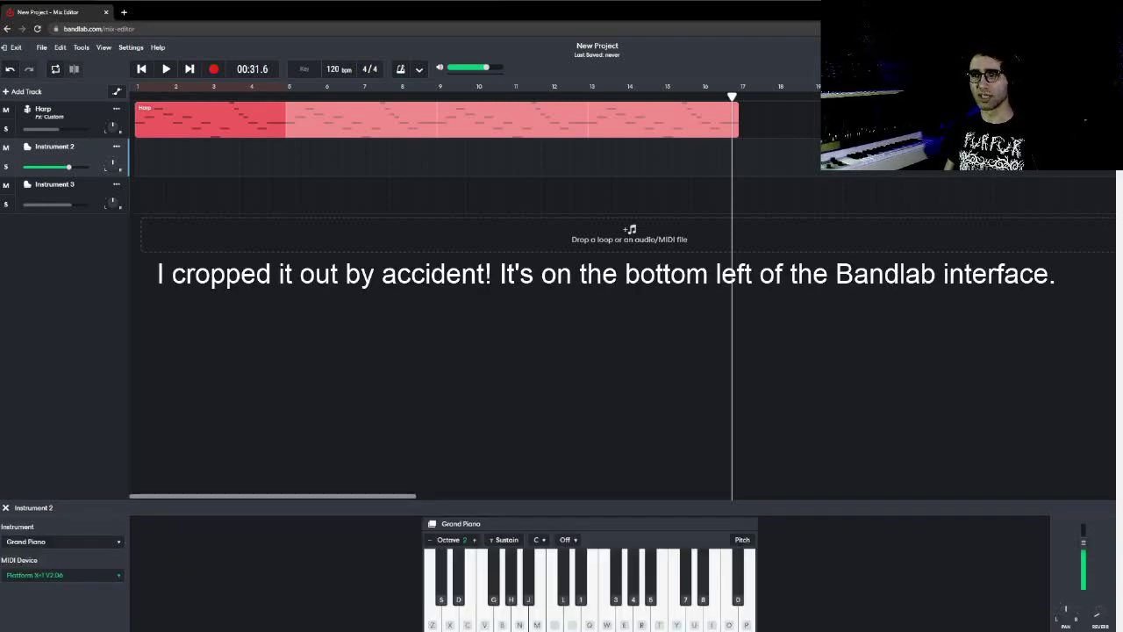
pyautogui.click(59, 543)
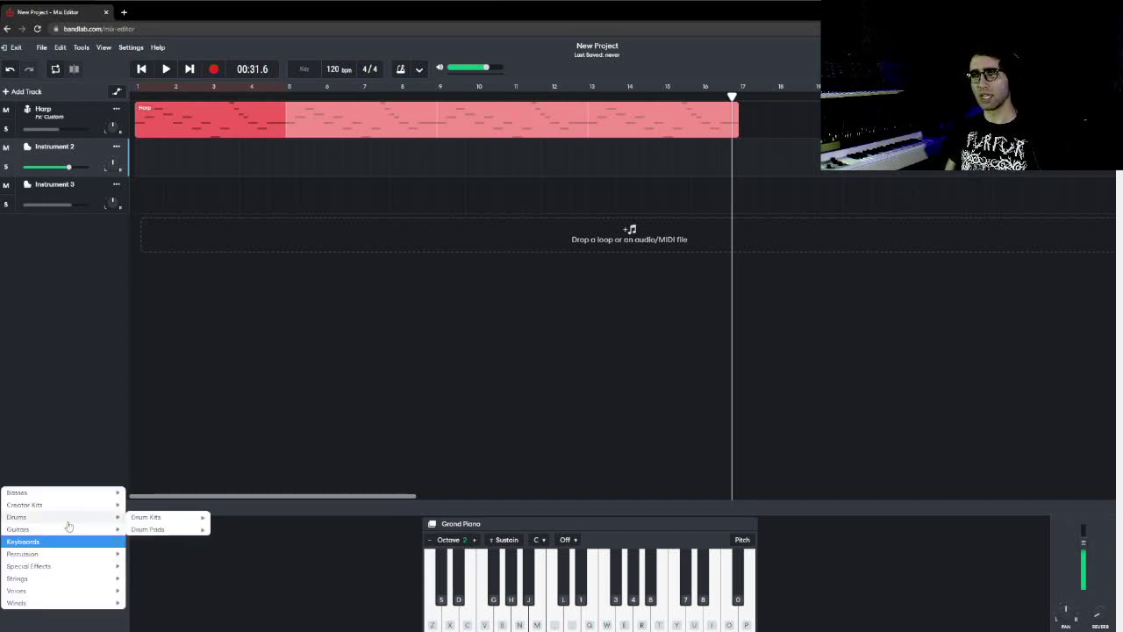
pyautogui.moveTo(70, 590)
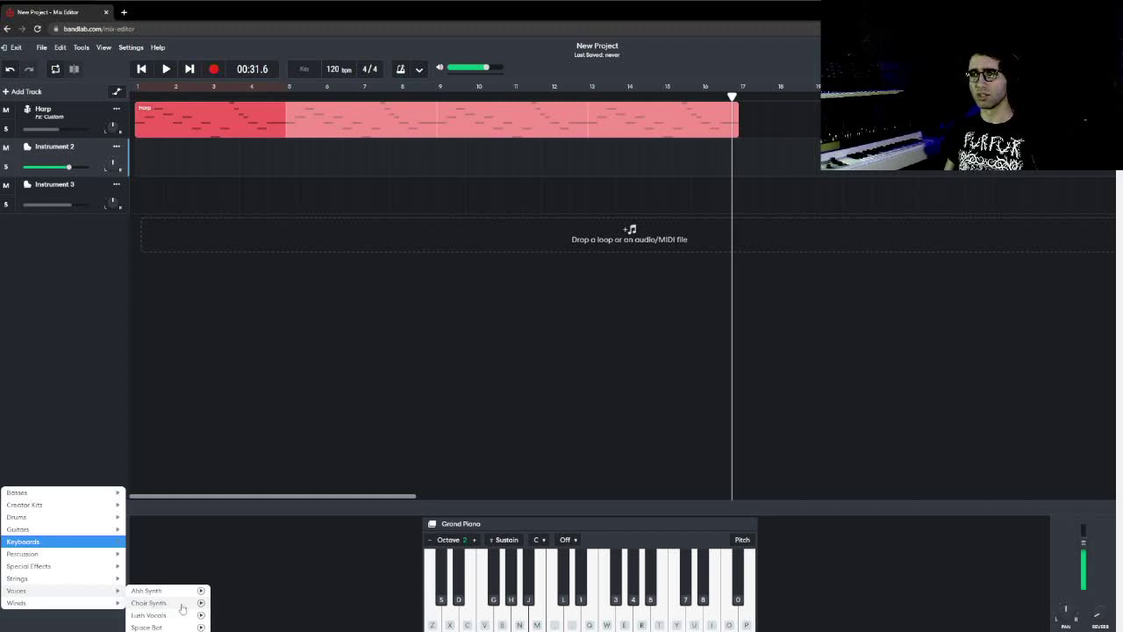
pyautogui.click(161, 604)
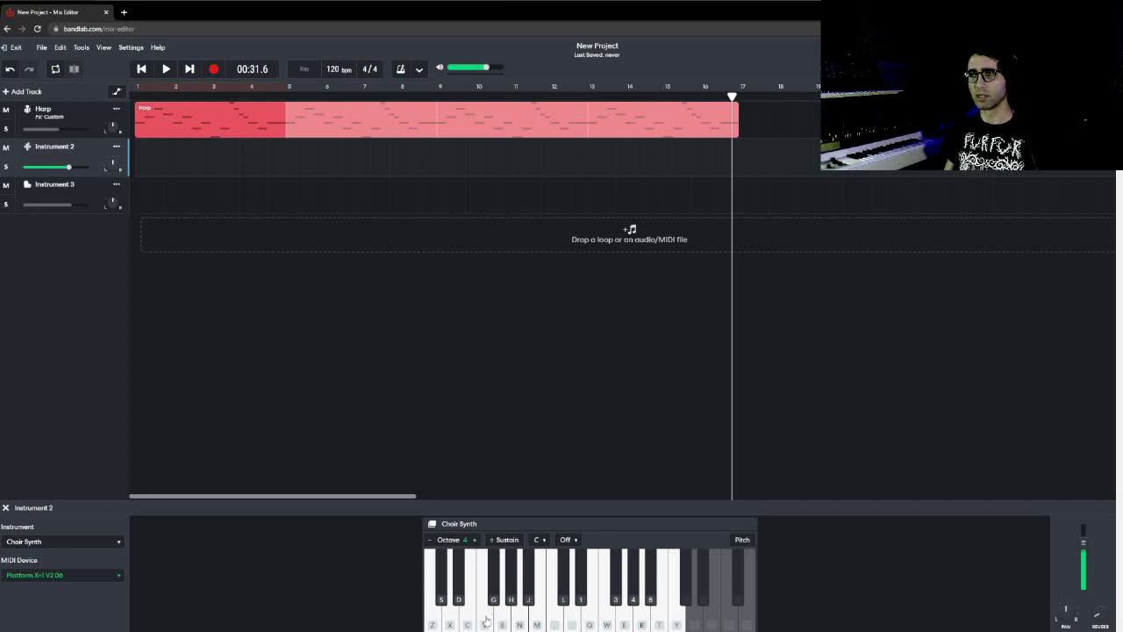
pyautogui.click(490, 612)
pyautogui.click(511, 588)
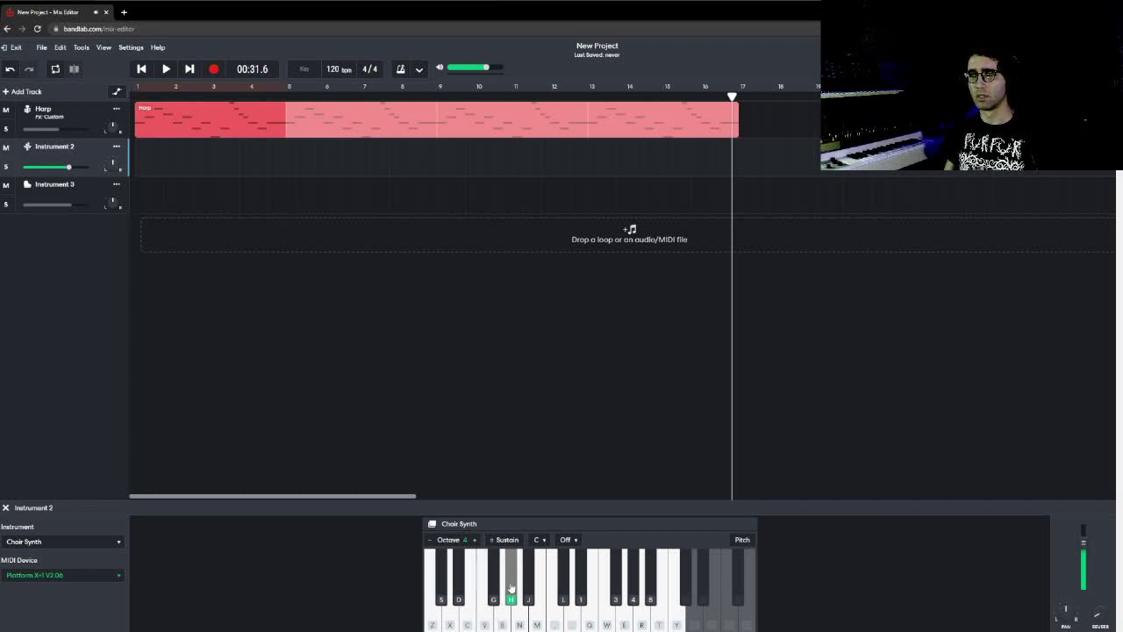
pyautogui.click(460, 599)
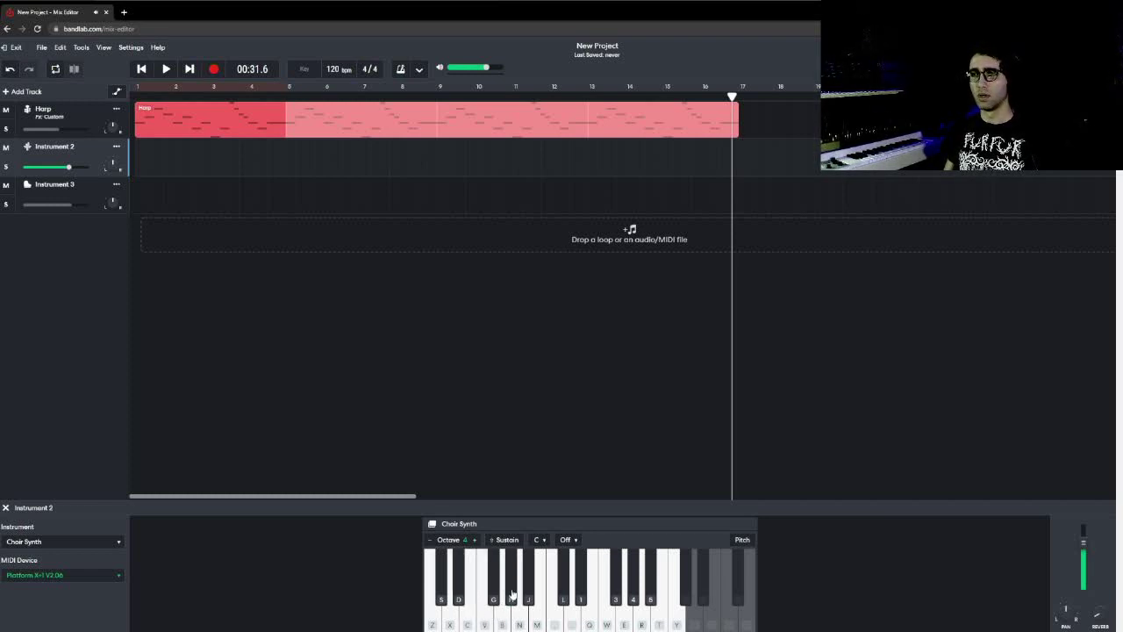
# Set the MIDI device to Focusrite USB MIDI and rename the Instrument 2 track as Choir
pyautogui.click(81, 577)
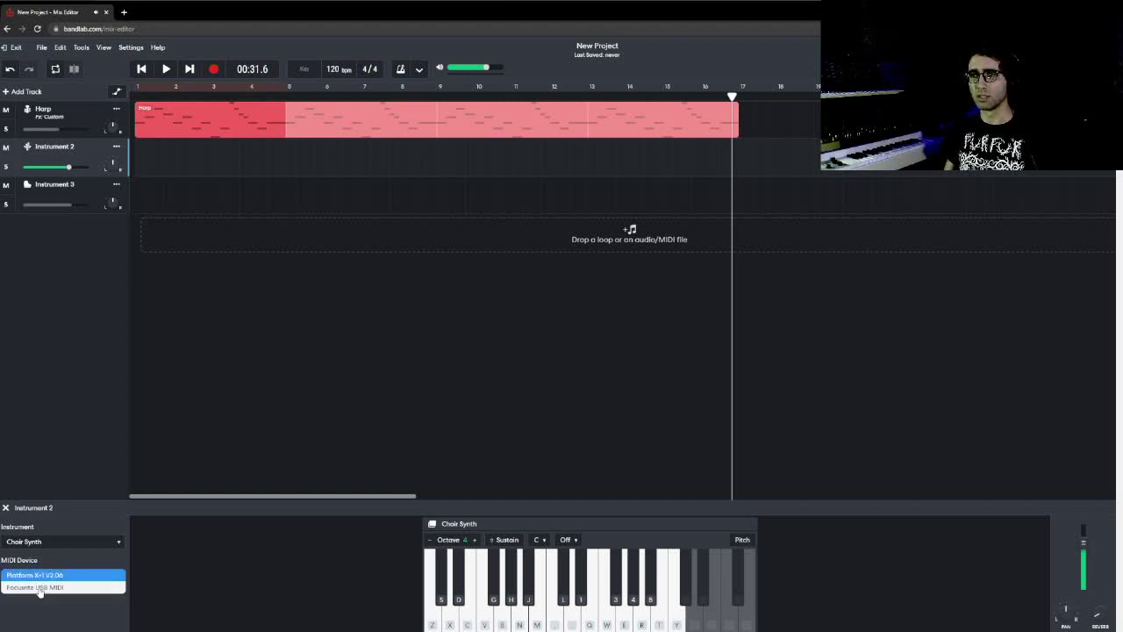
pyautogui.click(45, 587)
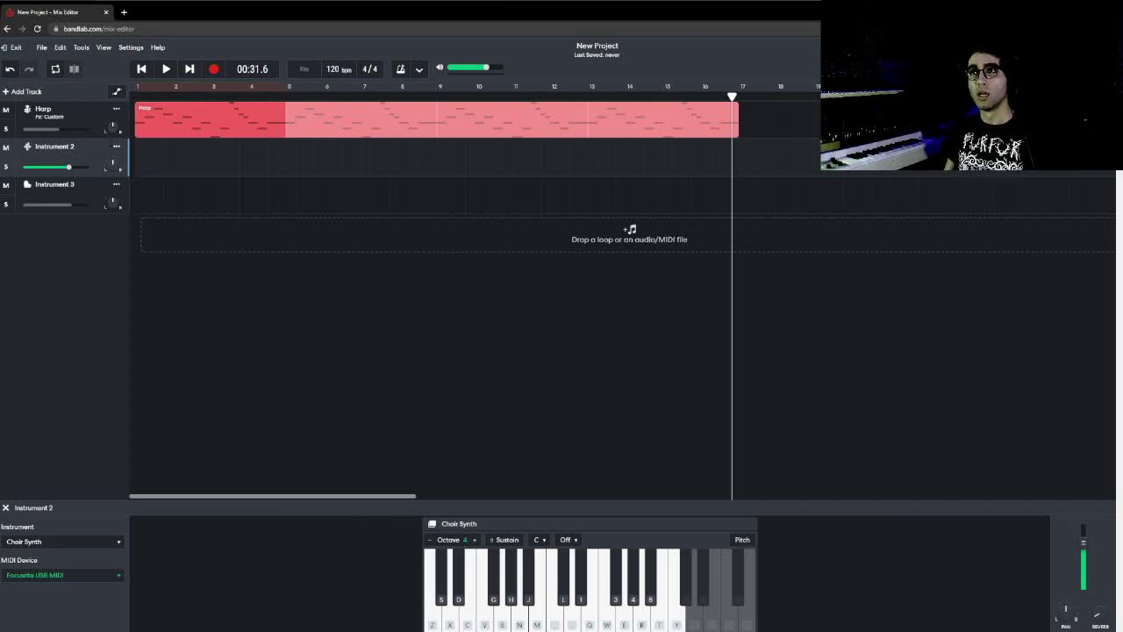
pyautogui.doubleClick(54, 146)
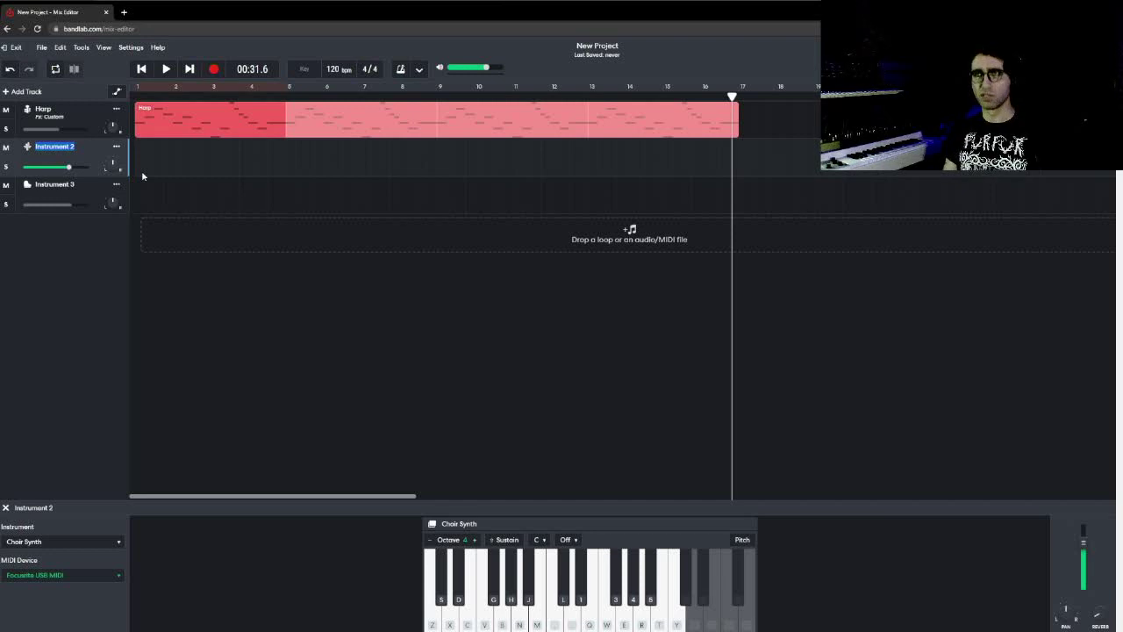
pyautogui.write('Choir')
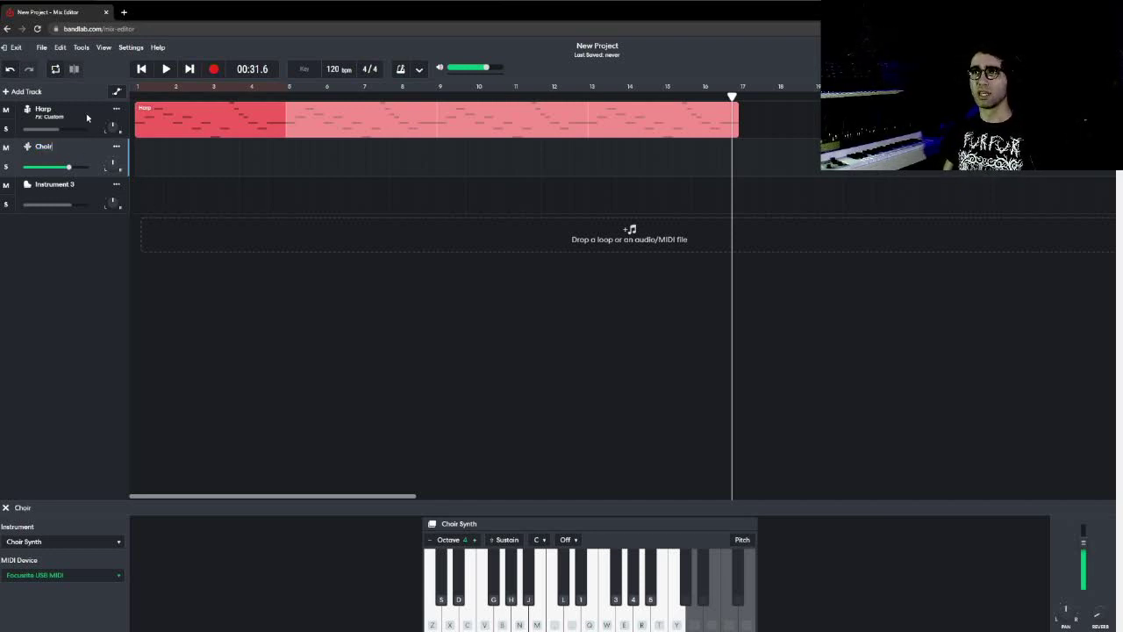
# Check the harp notes, then place a one-bar note at bar 1 on the Choir track matching the harp's first pitch
pyautogui.click(88, 142)
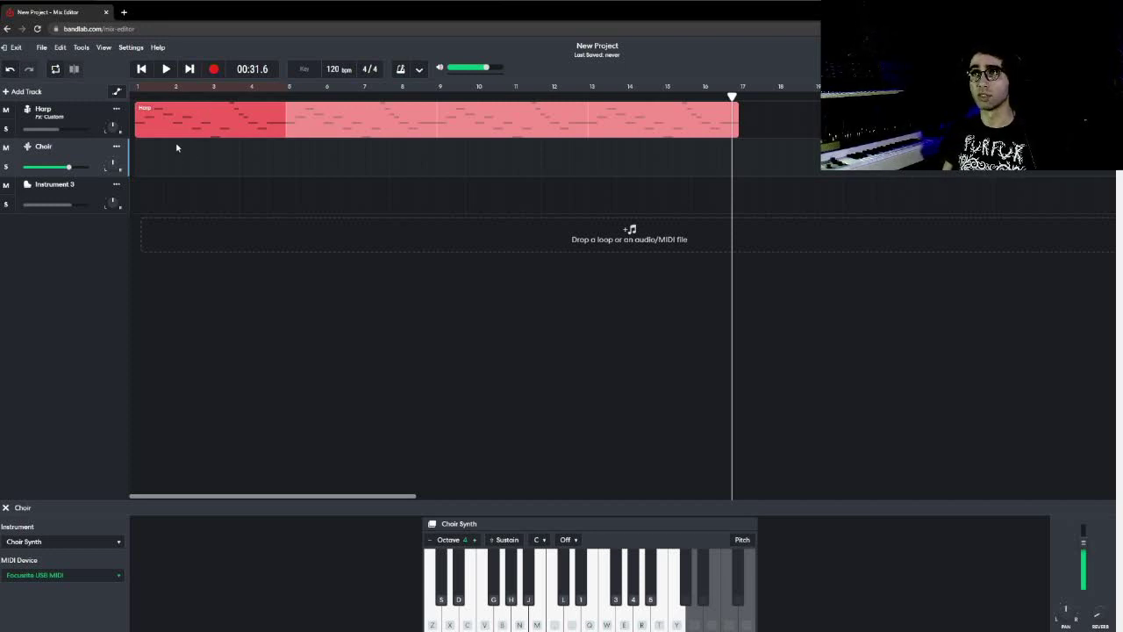
pyautogui.click(152, 123)
pyautogui.doubleClick(142, 117)
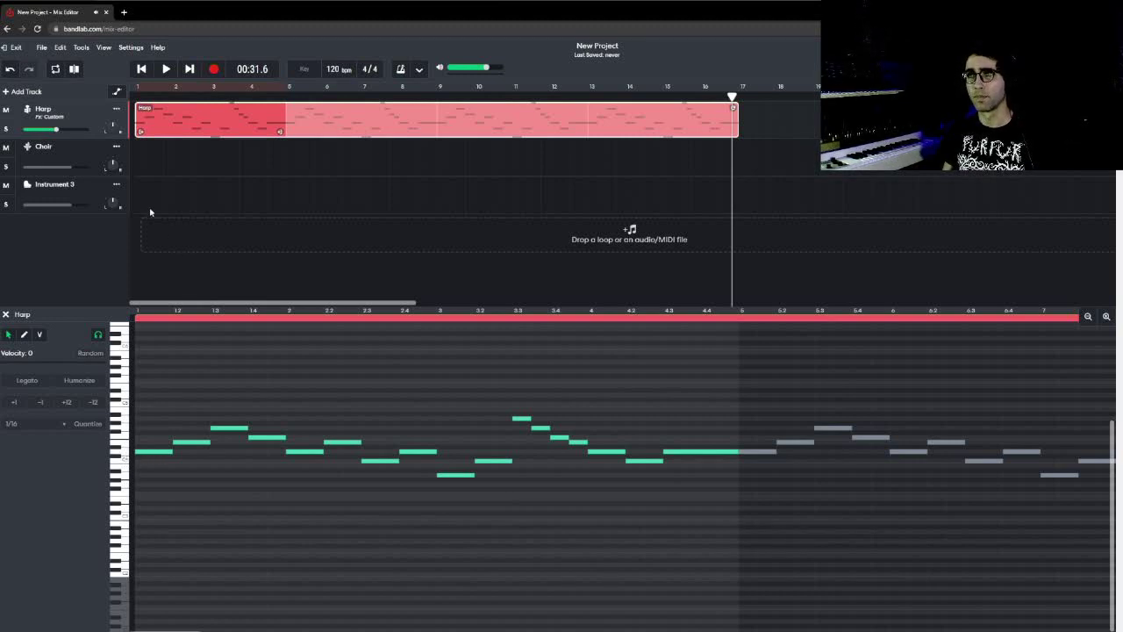
pyautogui.click(66, 147)
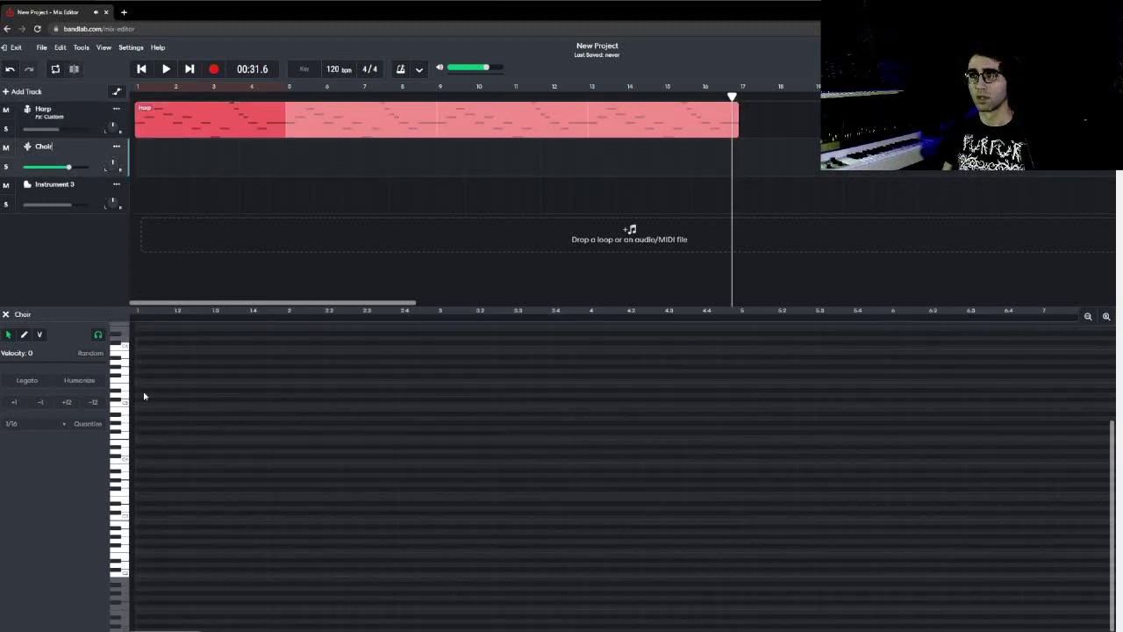
pyautogui.click(142, 455)
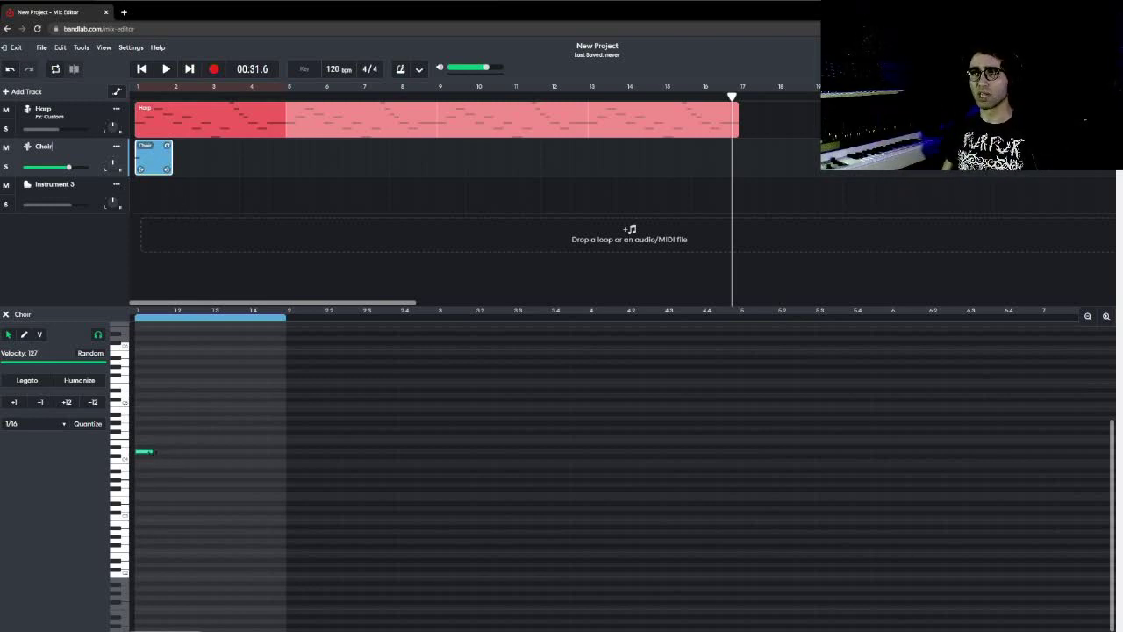
pyautogui.moveTo(153, 452); pyautogui.dragTo(285, 452)
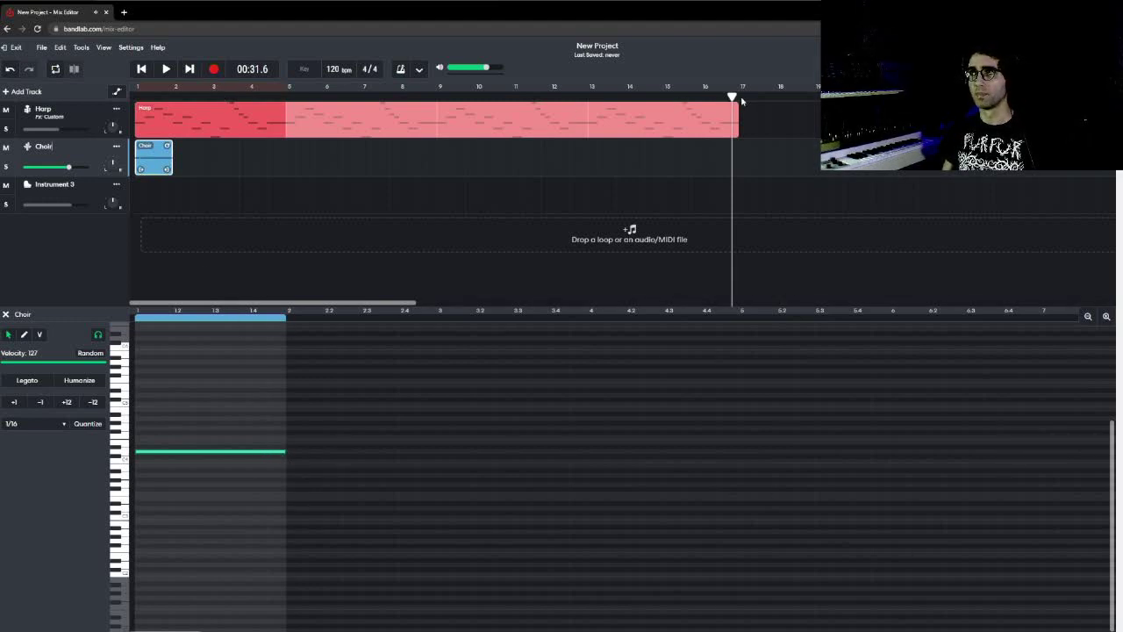
# Lower the Choir track's volume to about half, playing the song's opening before and after to check the balance
pyautogui.moveTo(733, 97); pyautogui.dragTo(136, 98)
pyautogui.press('space')
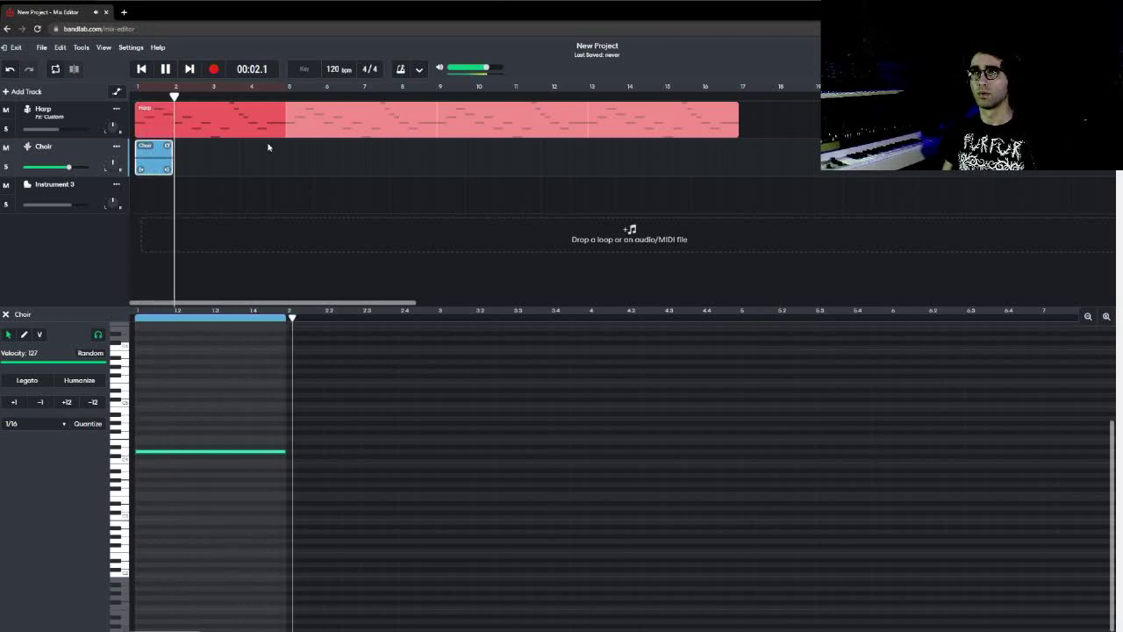
pyautogui.press('space')
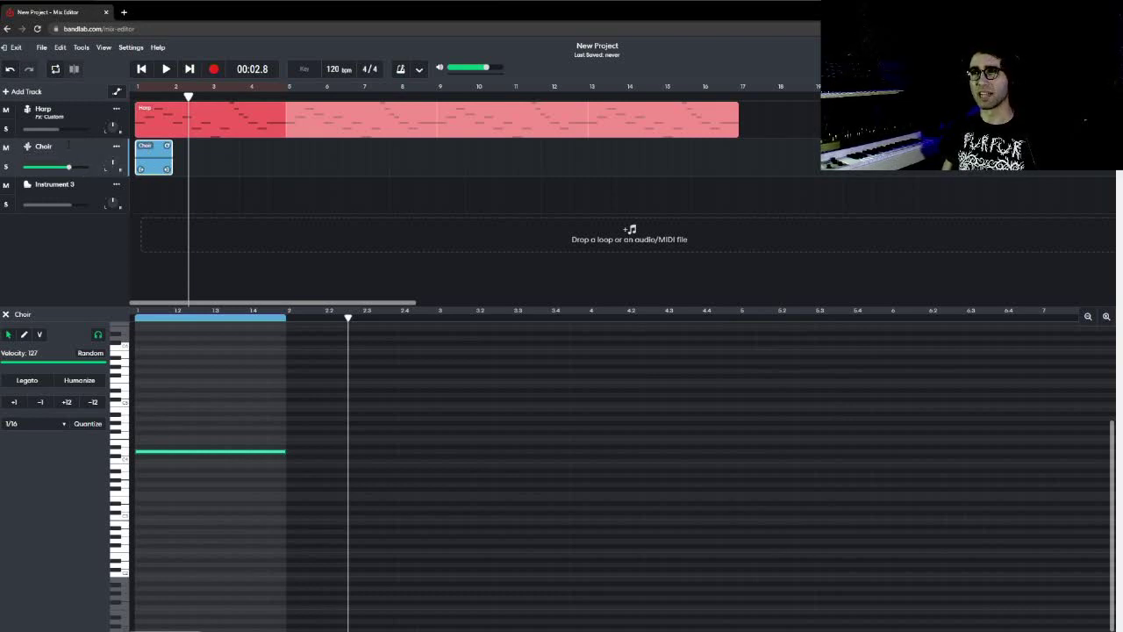
pyautogui.moveTo(61, 132)
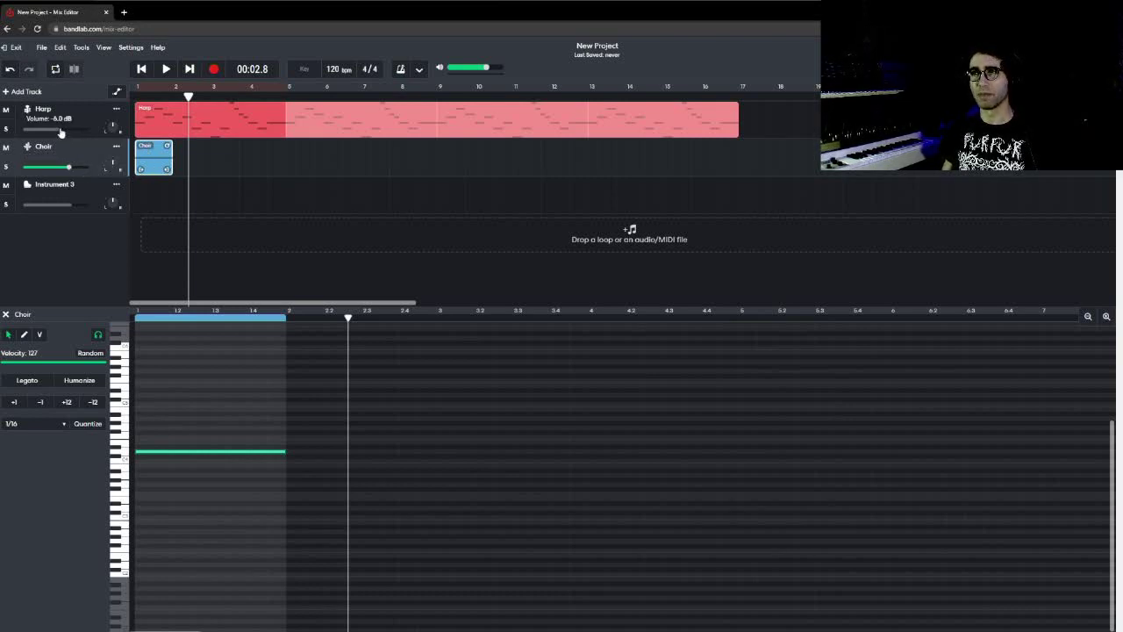
pyautogui.moveTo(68, 167); pyautogui.dragTo(51, 174)
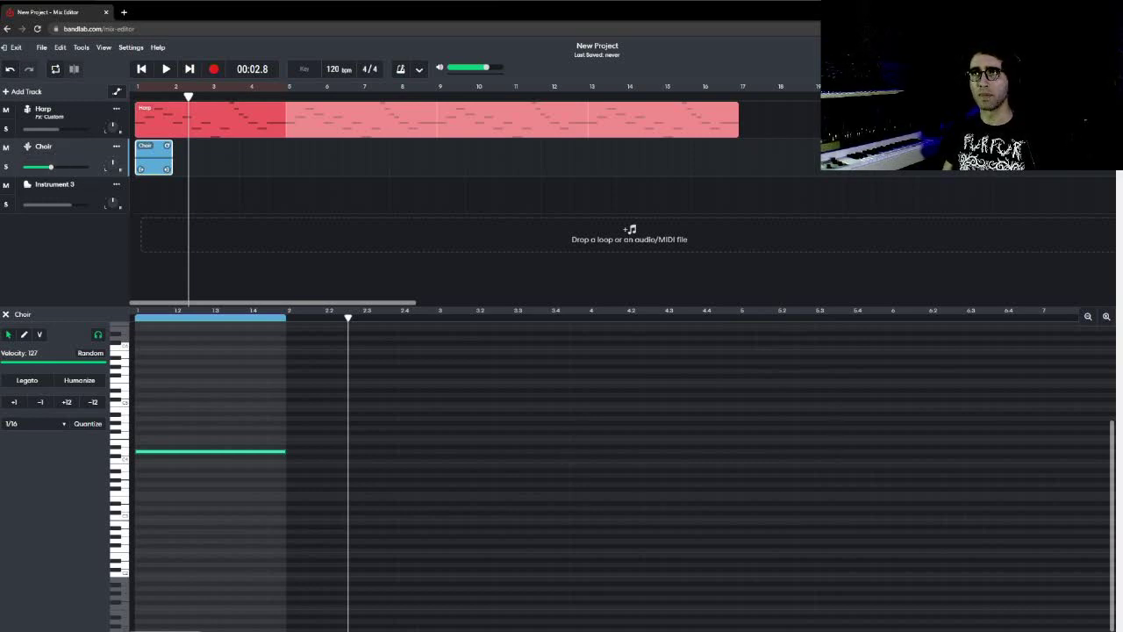
pyautogui.moveTo(188, 96); pyautogui.dragTo(112, 95)
pyautogui.press('space')
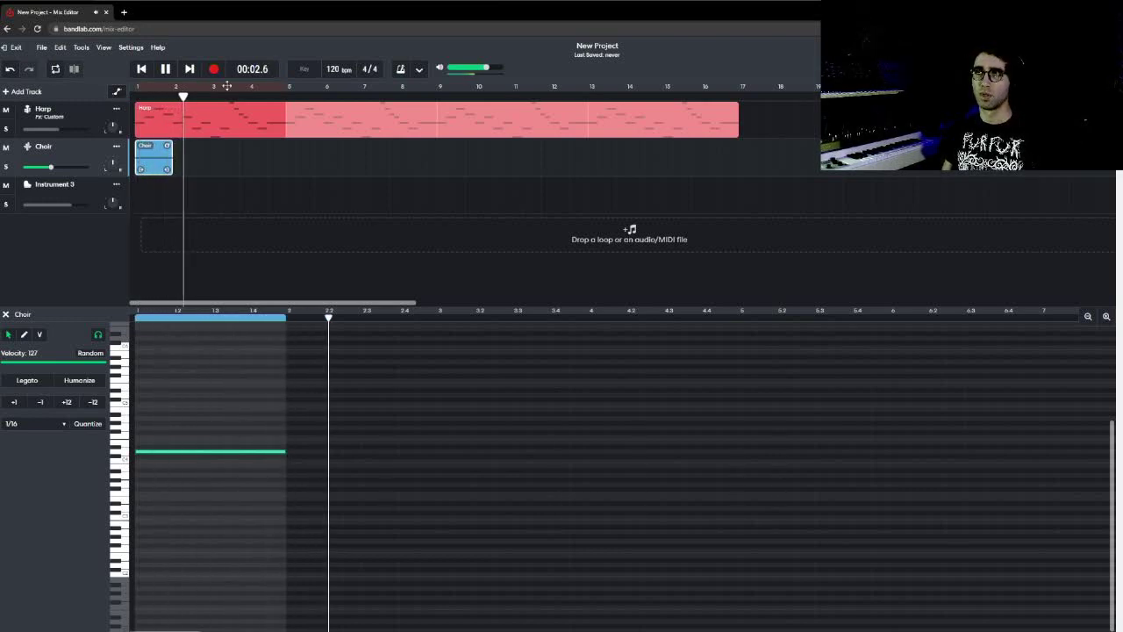
pyautogui.press('space')
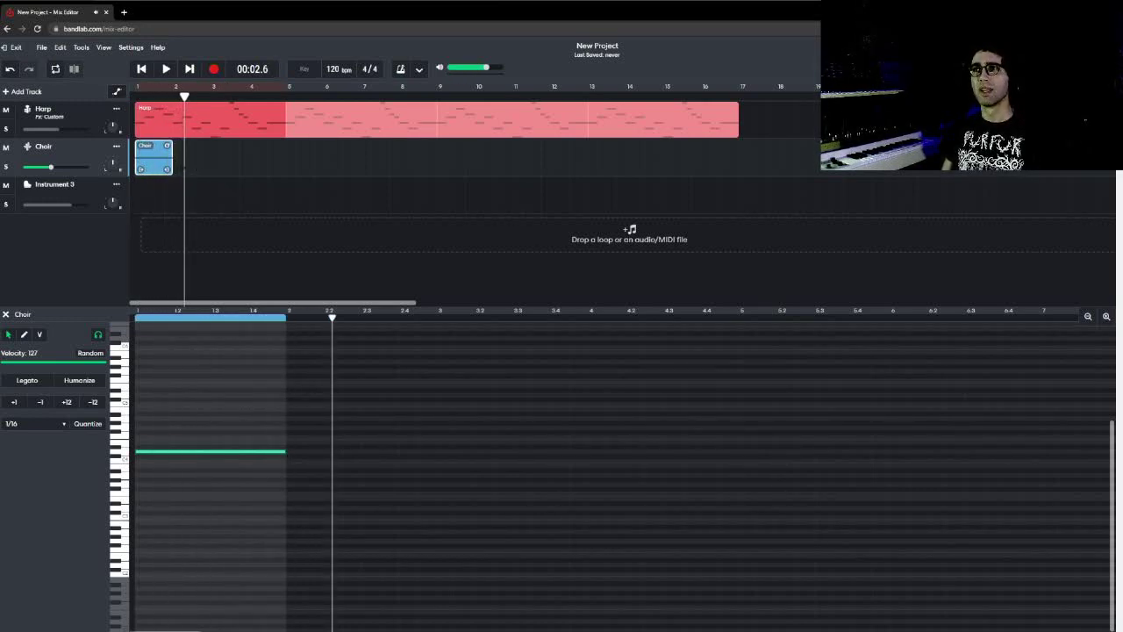
# Extend the Choir region to four bars, filling it with its first note stretched to two bars and a slightly lower two-bar note
pyautogui.moveTo(170, 169); pyautogui.dragTo(277, 181)
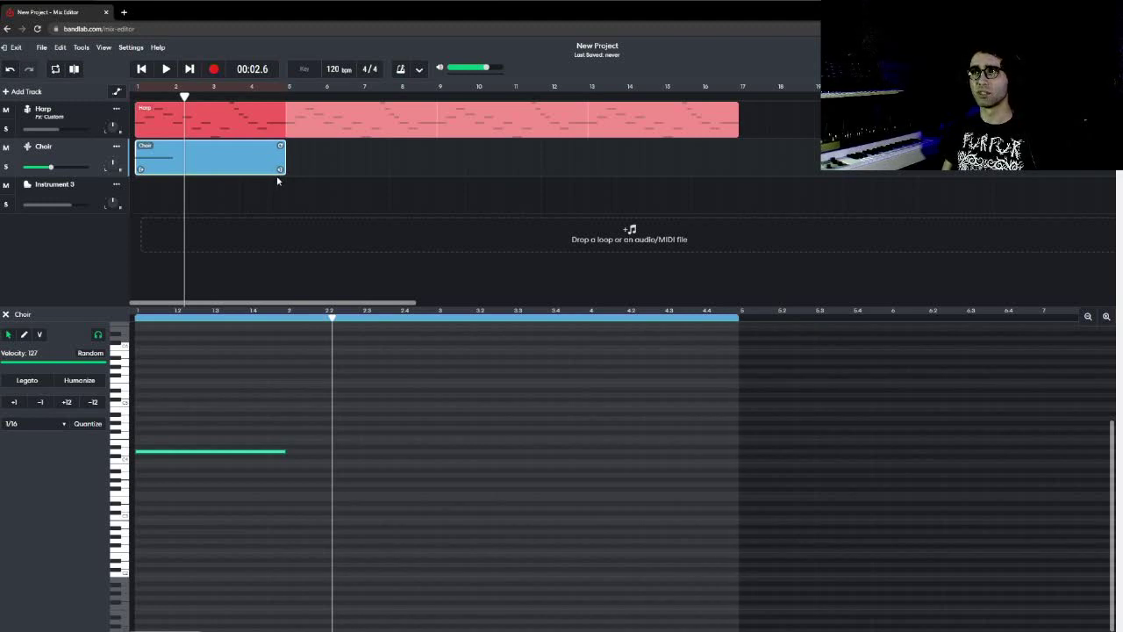
pyautogui.click(278, 181)
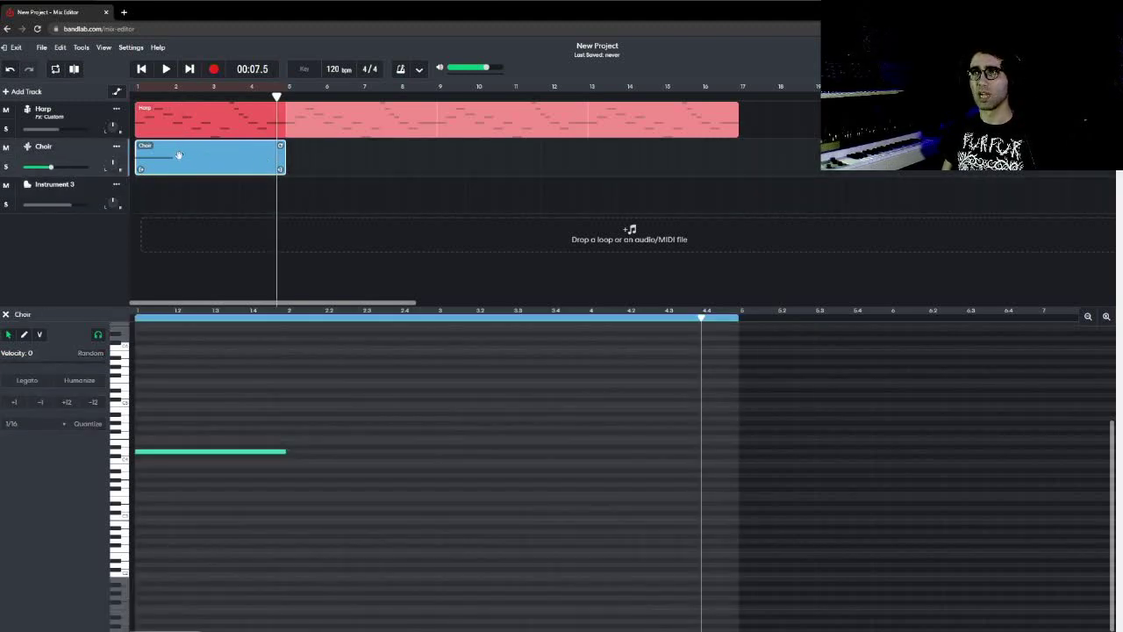
pyautogui.click(184, 155)
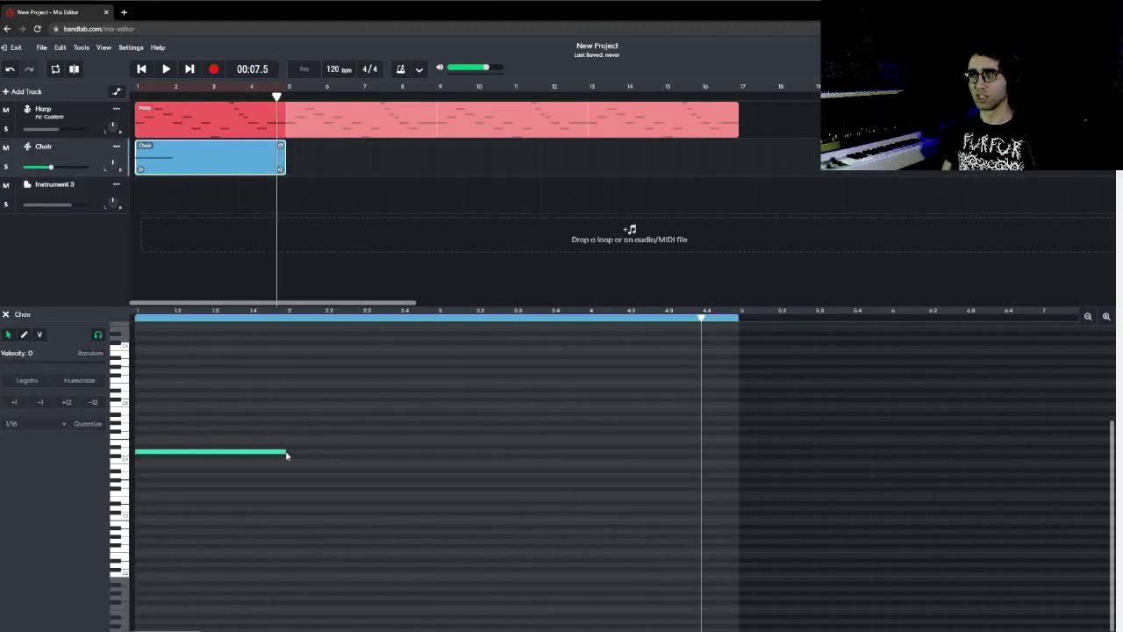
pyautogui.moveTo(286, 454); pyautogui.dragTo(433, 485)
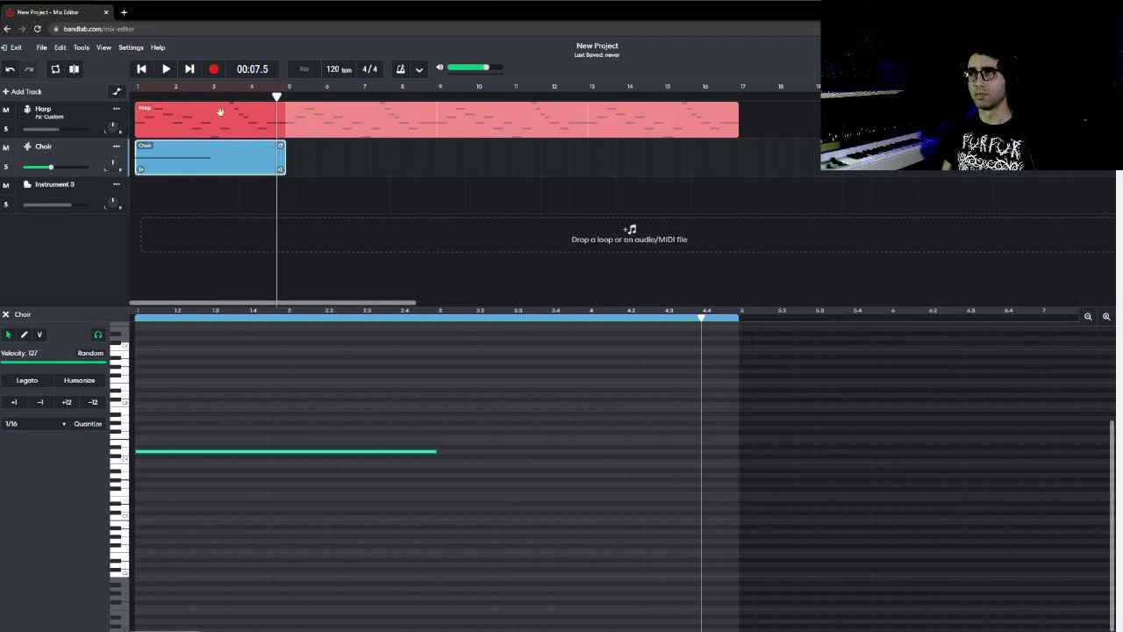
pyautogui.click(442, 460)
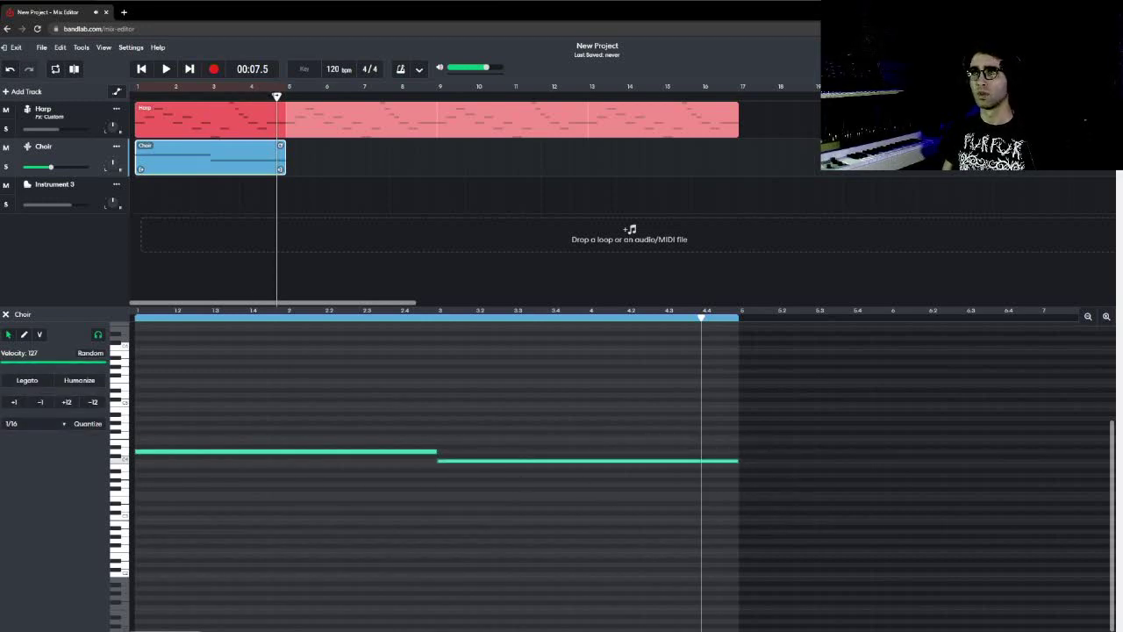
# Play the song from the start to hear the first four bars of harp and choir together
pyautogui.moveTo(277, 96); pyautogui.dragTo(40, 100)
pyautogui.press('space')
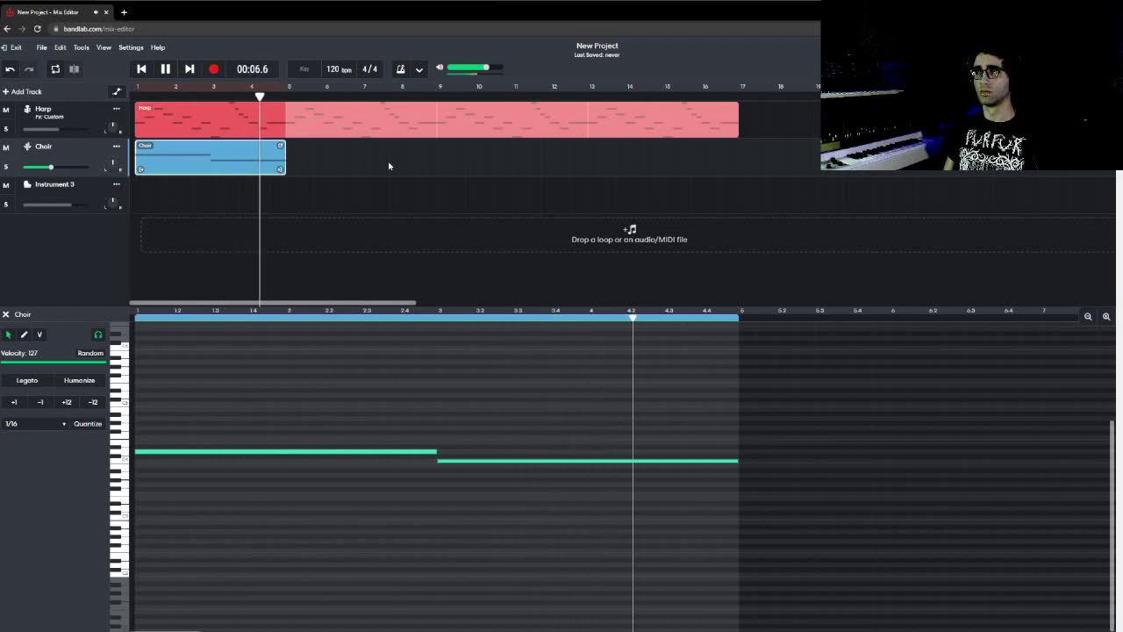
pyautogui.press('space')
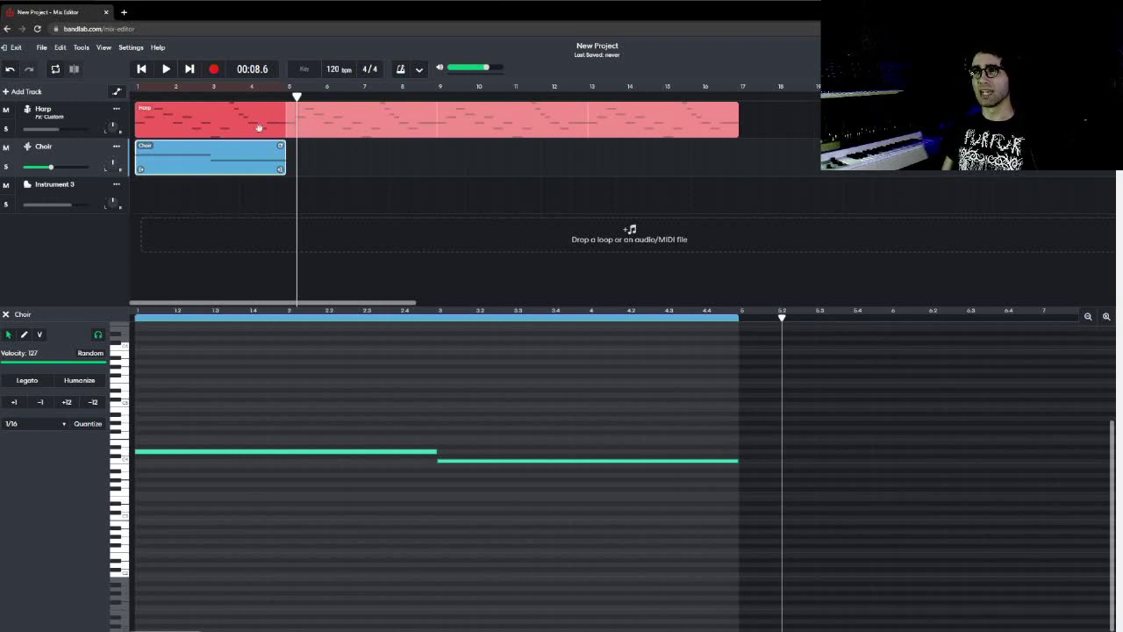
# Extend the Choir region to eight bars and add two more two-bar notes, one lower at bar 5 and one higher at bar 7
pyautogui.moveTo(281, 170); pyautogui.dragTo(431, 185)
pyautogui.click(431, 185)
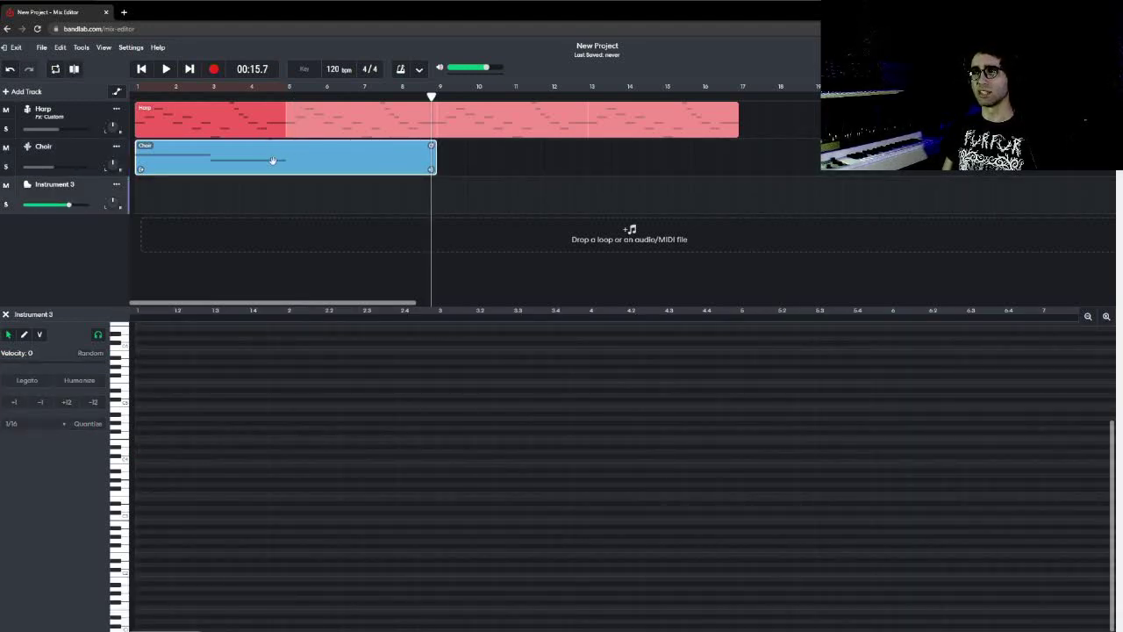
pyautogui.click(299, 153)
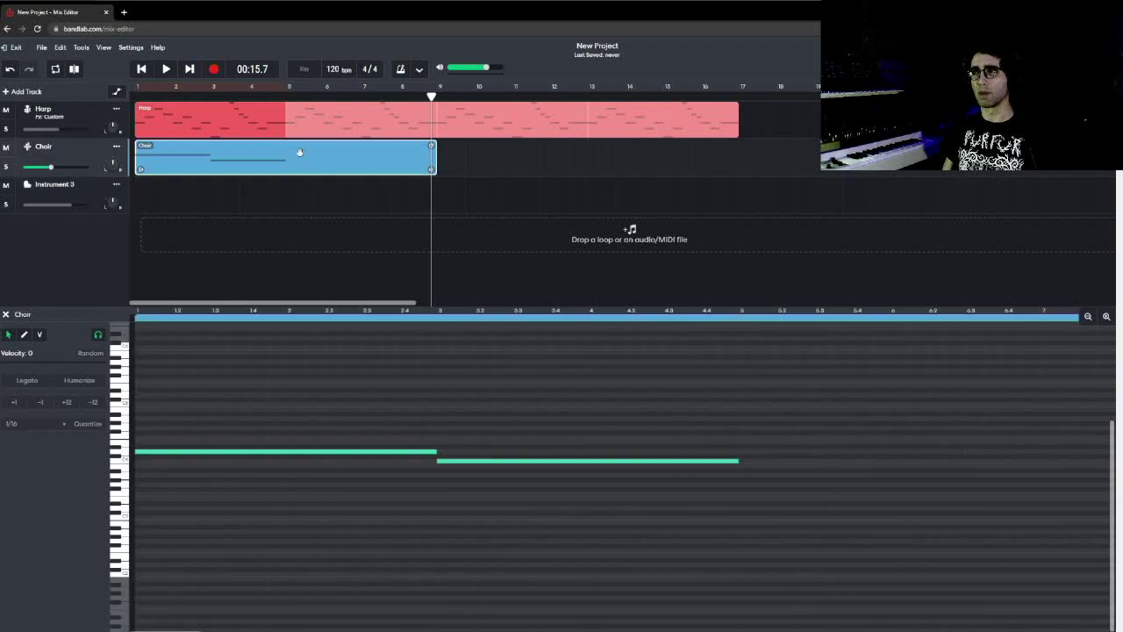
pyautogui.doubleClick(747, 472)
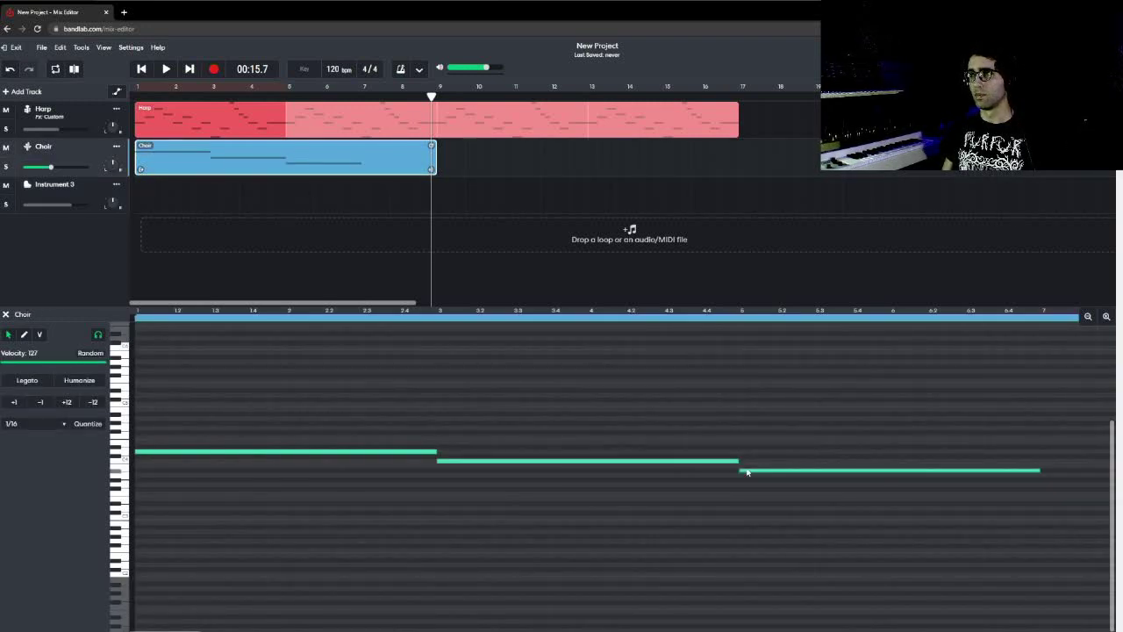
pyautogui.doubleClick(1050, 438)
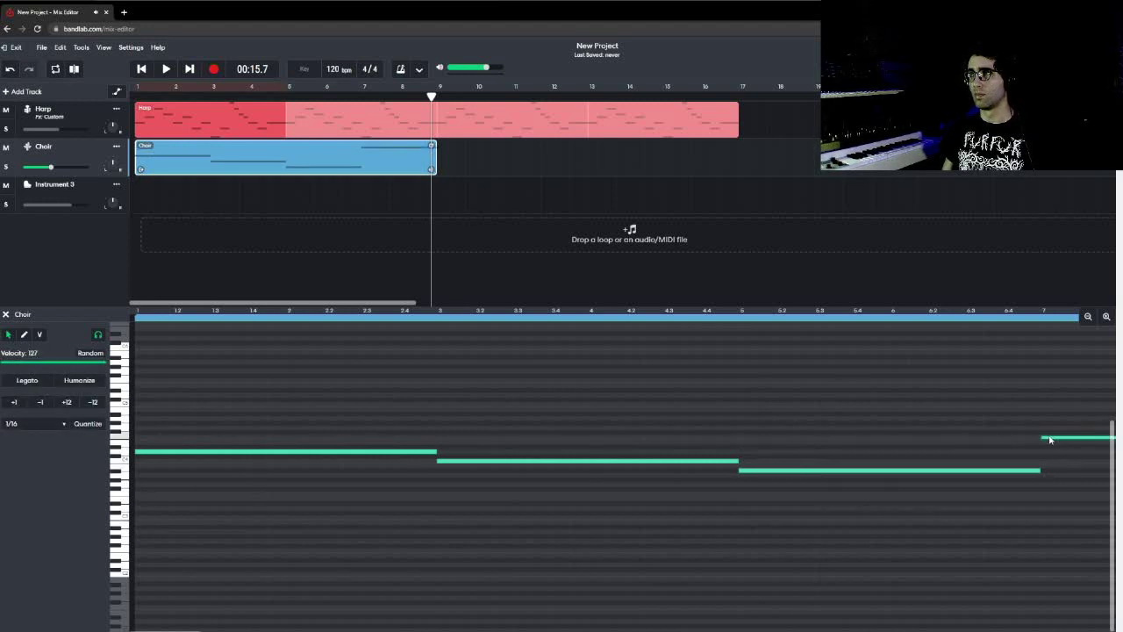
pyautogui.click(1047, 427)
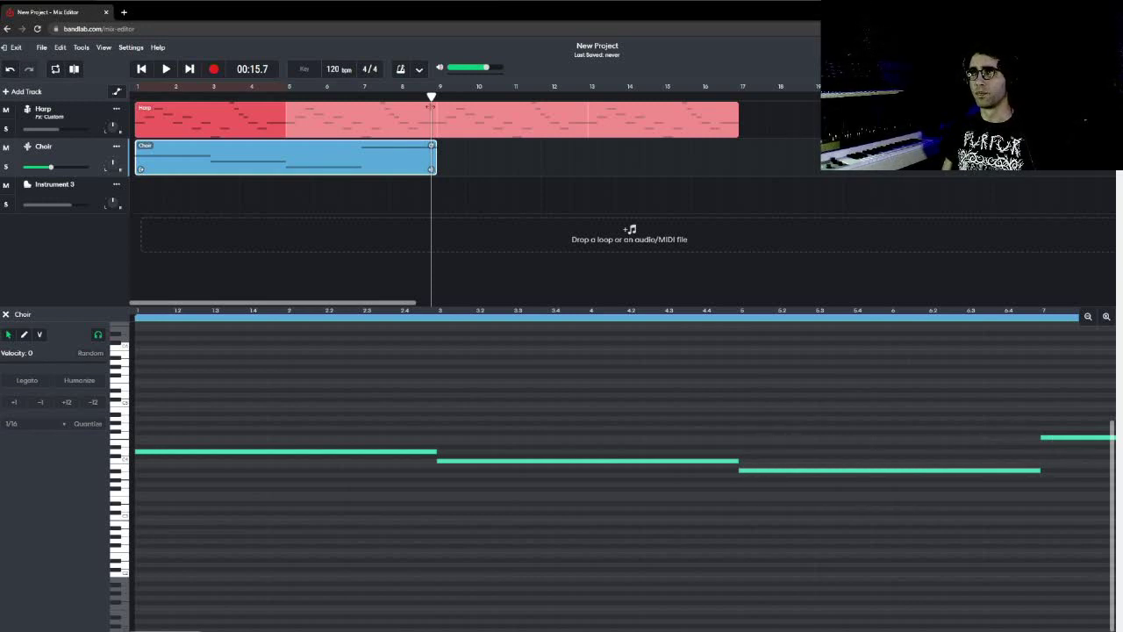
# Loop the eight-bar Choir region once to match the harp's sixteen bars, and return the playhead to the start
pyautogui.moveTo(432, 147); pyautogui.dragTo(551, 149)
pyautogui.moveTo(437, 145); pyautogui.dragTo(731, 164)
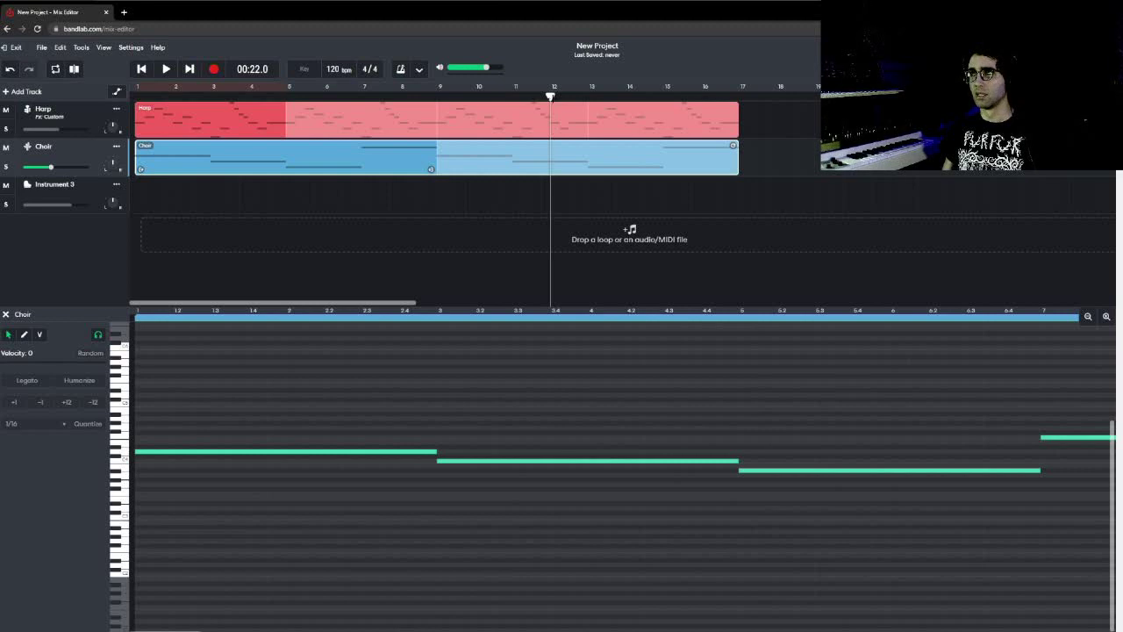
pyautogui.press('Home')
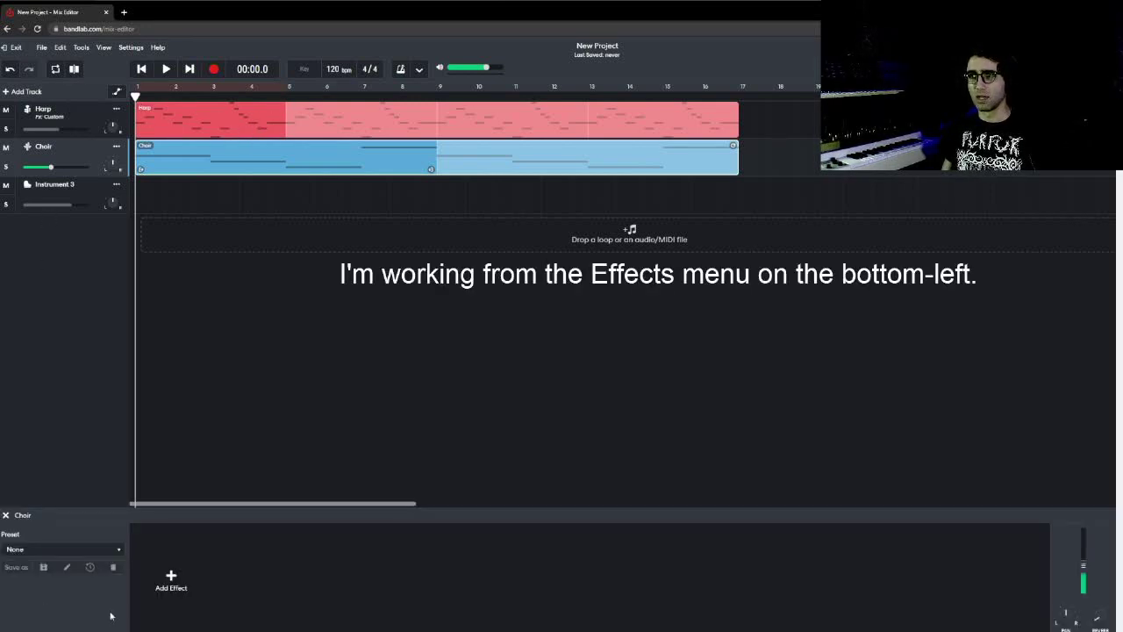
# Add a D-Delay effect to the Choir track
pyautogui.click(171, 579)
pyautogui.moveTo(198, 579)
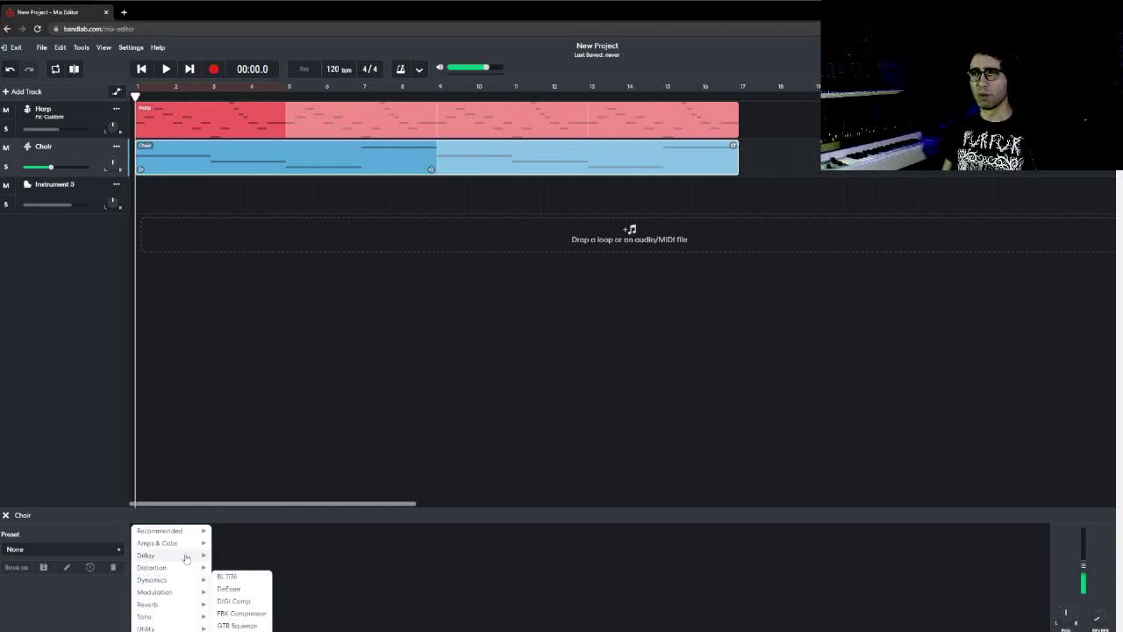
pyautogui.moveTo(185, 557)
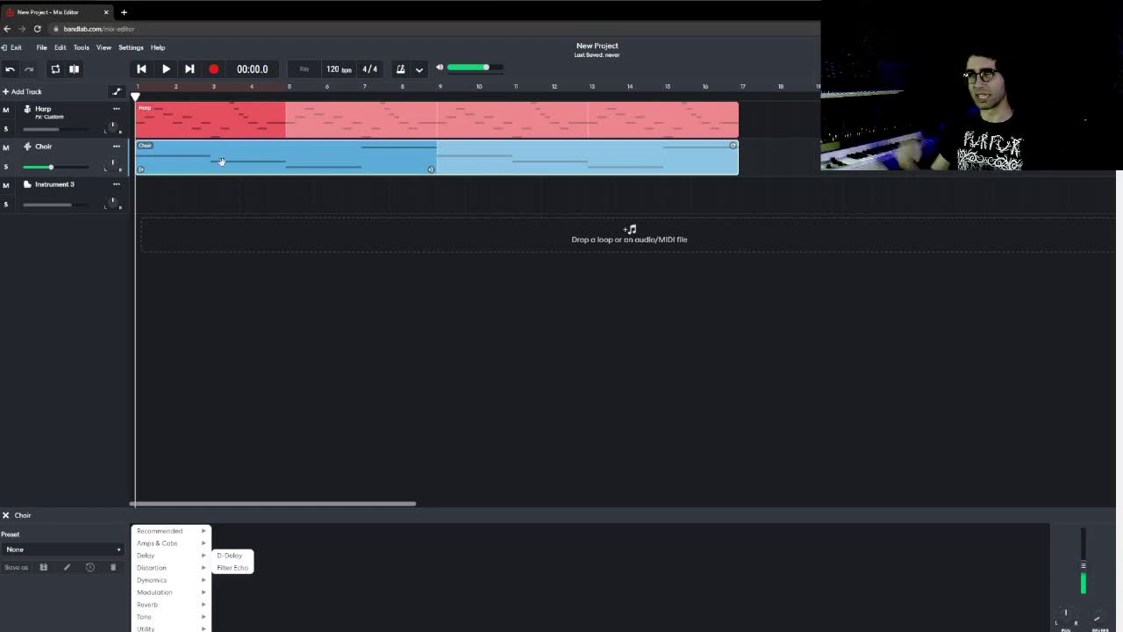
pyautogui.click(240, 555)
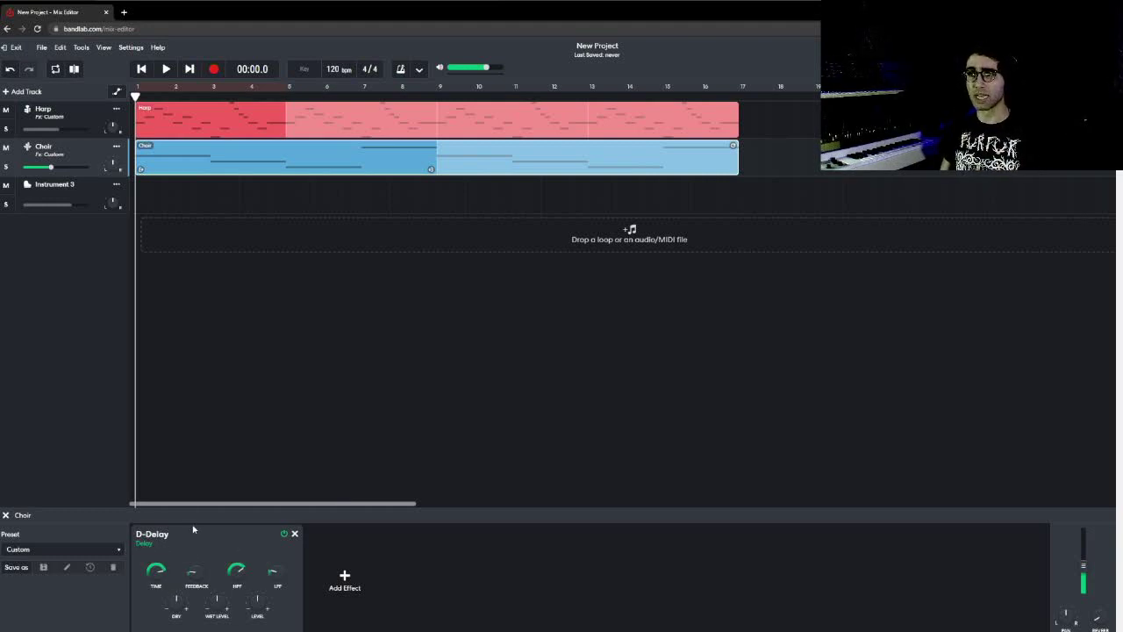
# Add a Space Maker reverb after the D-Delay on the Choir track and set its type to Church
pyautogui.click(347, 561)
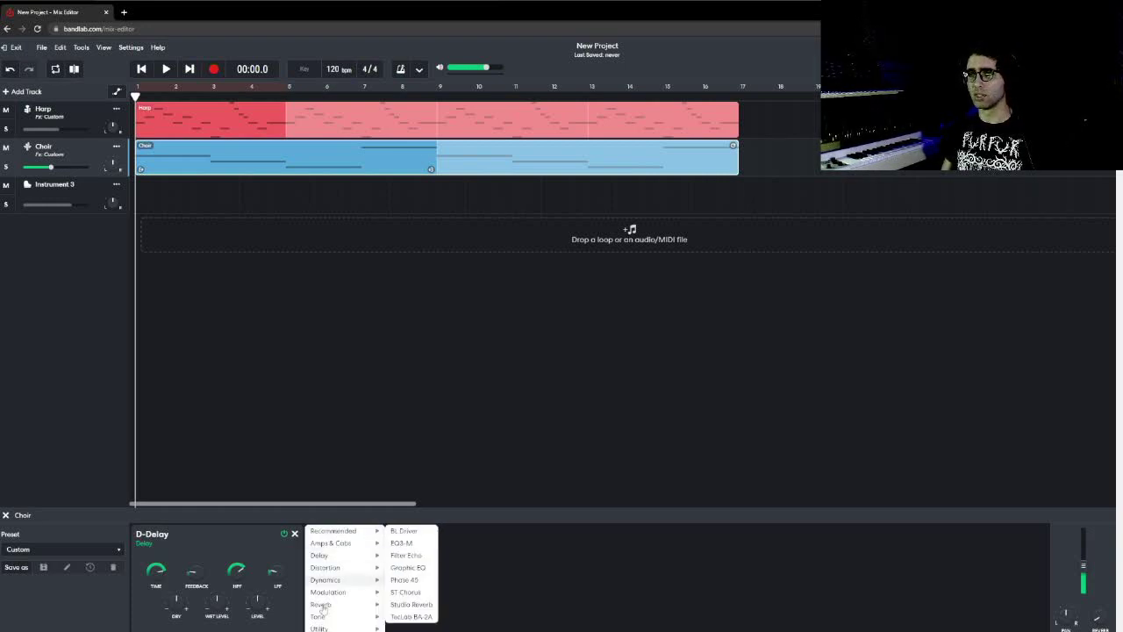
pyautogui.moveTo(359, 604)
pyautogui.click(411, 604)
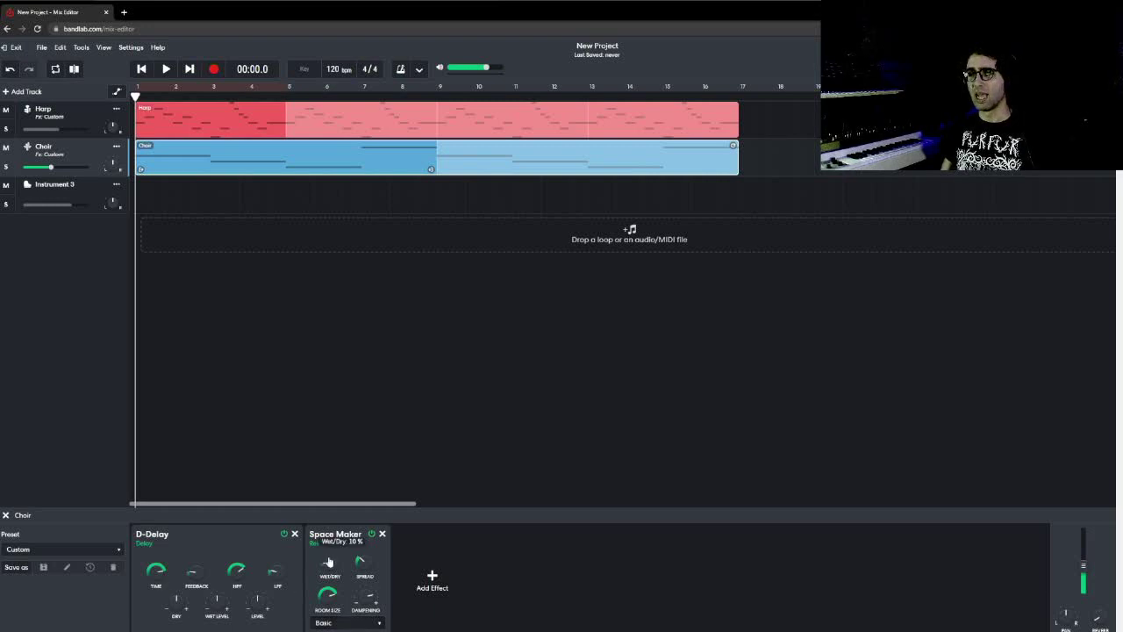
pyautogui.click(338, 622)
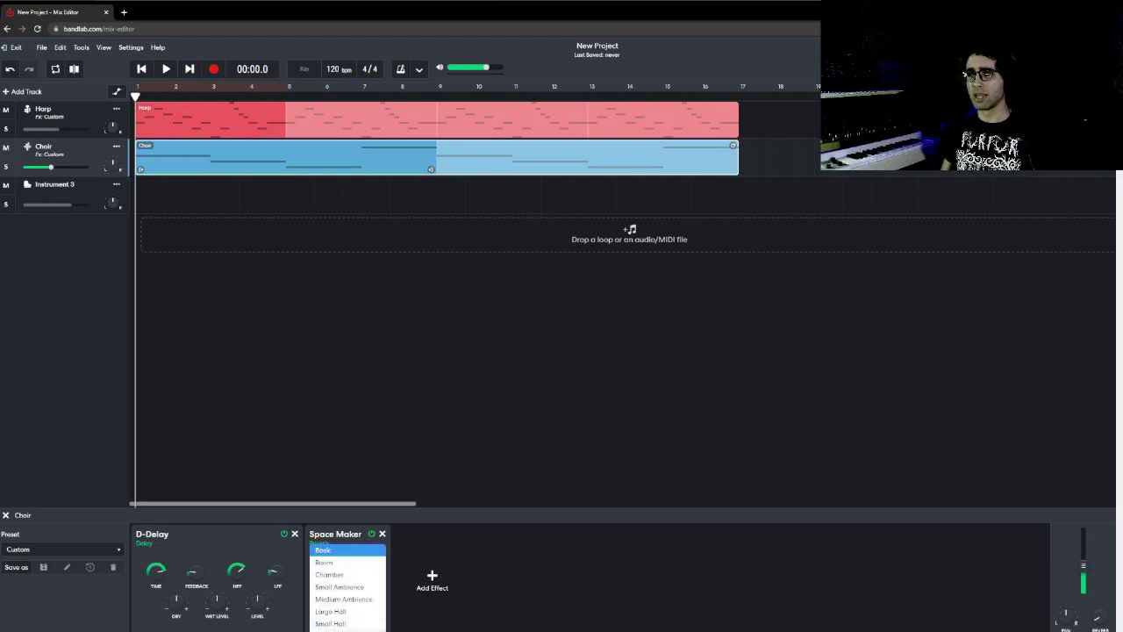
pyautogui.click(334, 630)
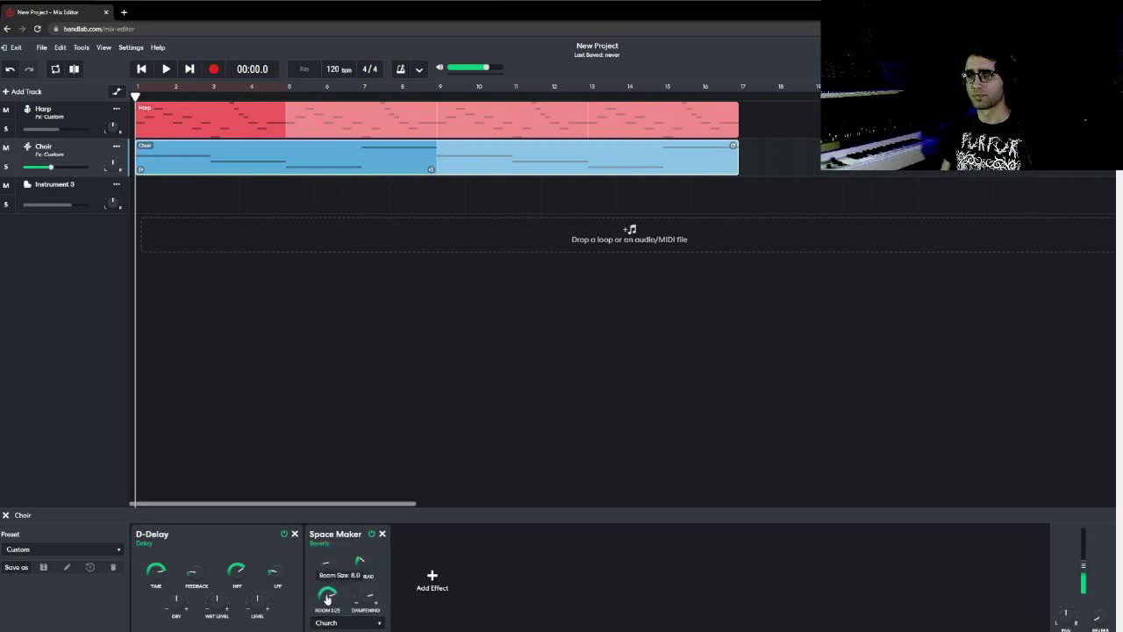
# Set the Room Size of the Choir track's Space Maker to 9.6
pyautogui.moveTo(330, 562)
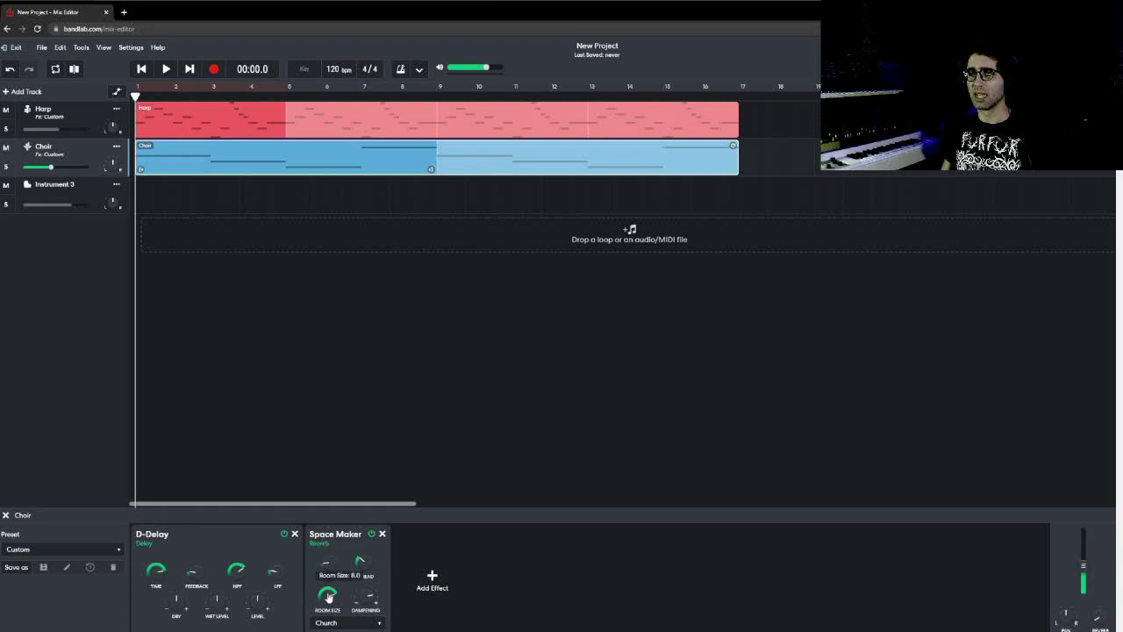
pyautogui.moveTo(327, 600)
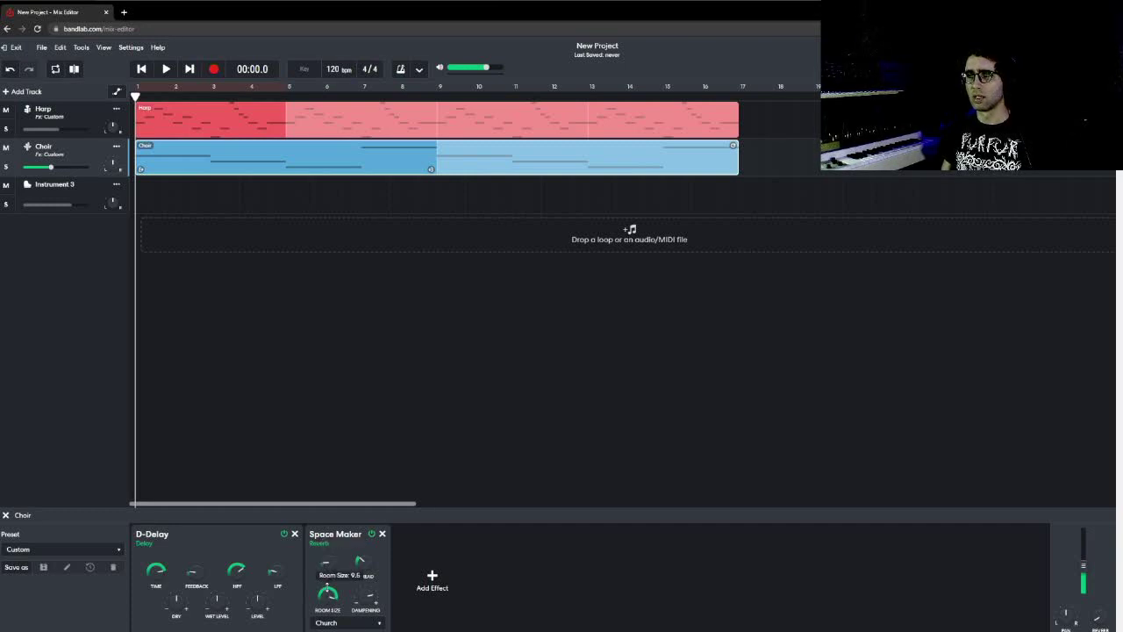
pyautogui.moveTo(327, 586); pyautogui.dragTo(329, 578)
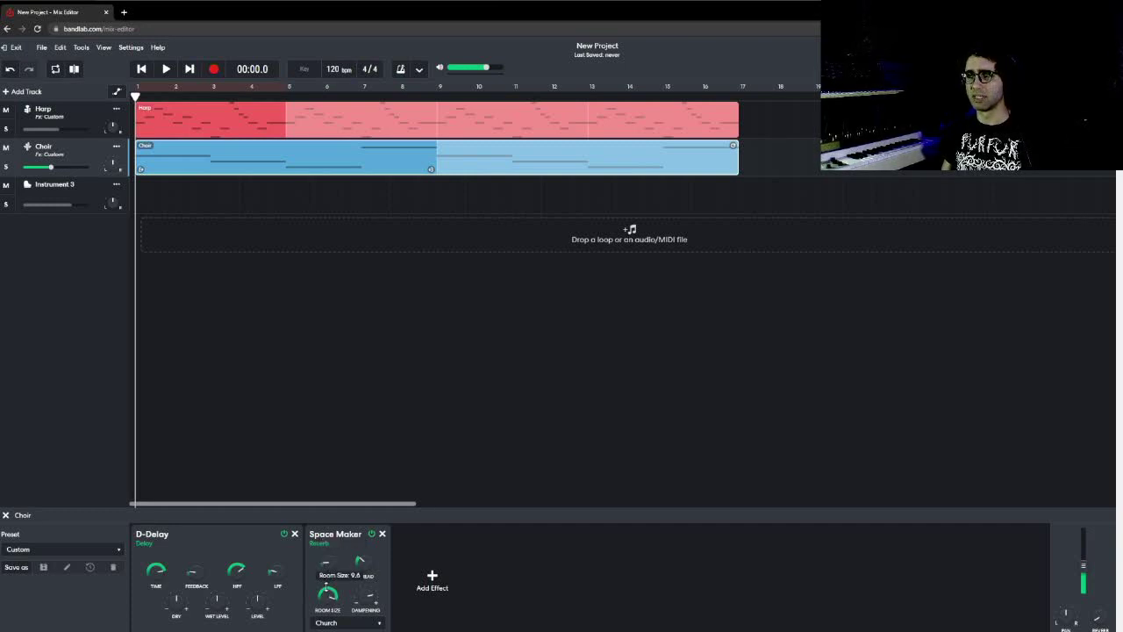
# Raise the Wet/Dry mix of the Choir track's Space Maker reverb and play the song from the start to hear it
pyautogui.moveTo(326, 568)
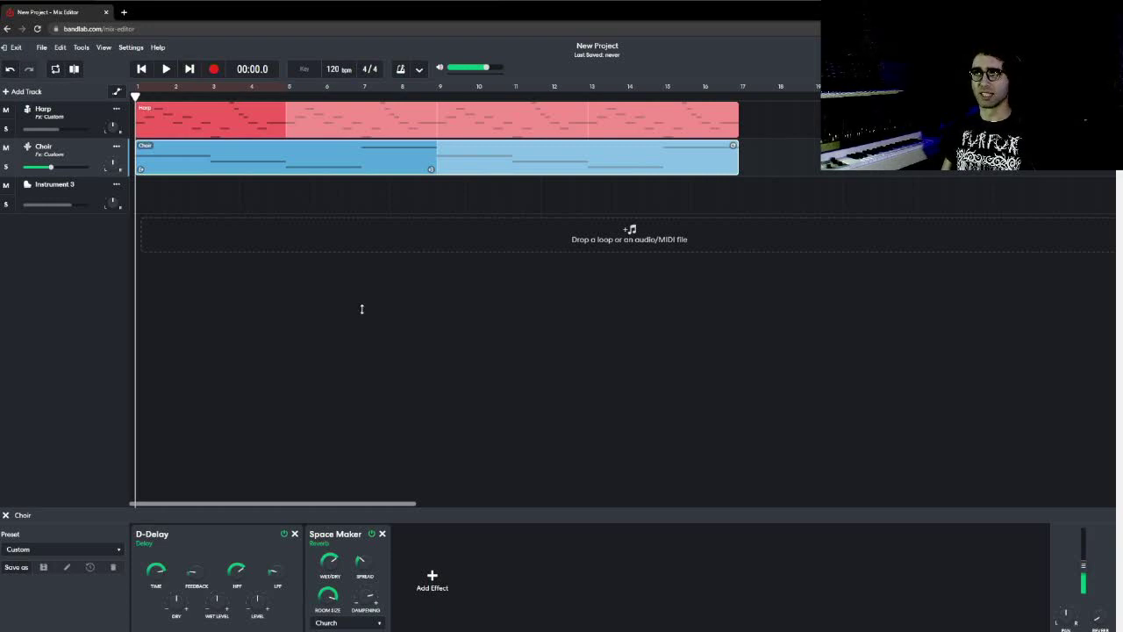
pyautogui.press('space')
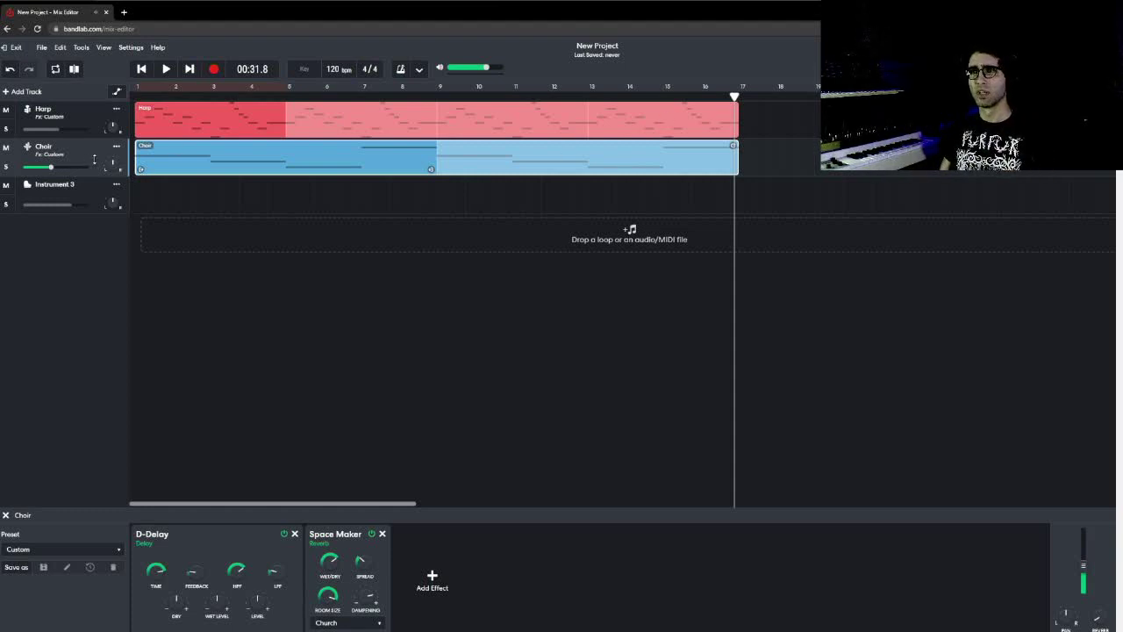
# Rename the Instrument 3 track as Bass
pyautogui.click(160, 190)
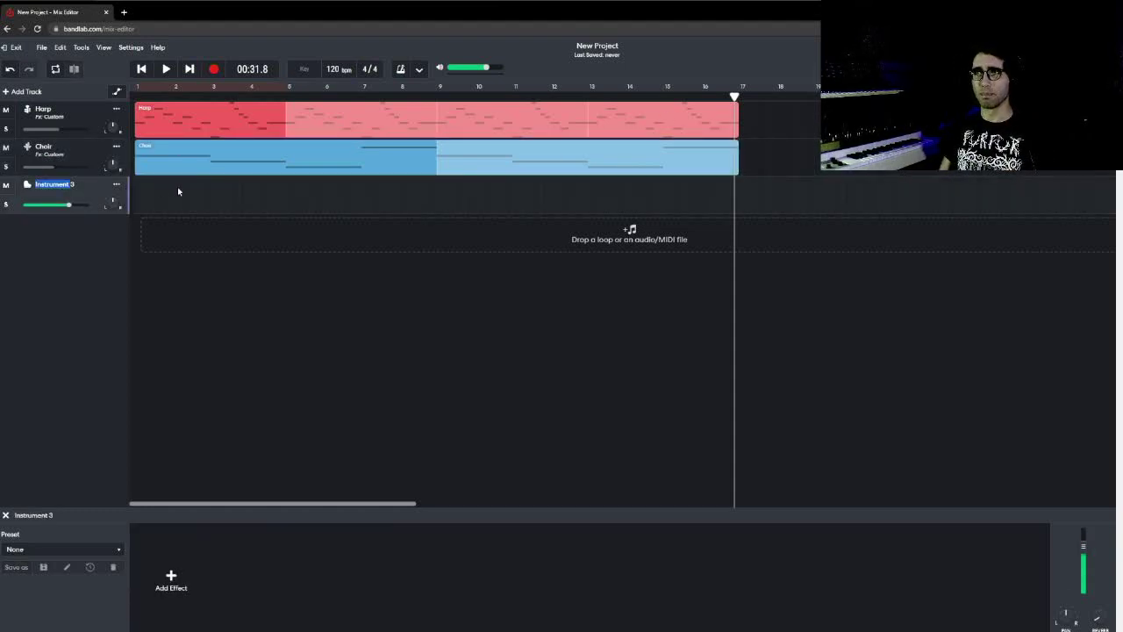
pyautogui.write('Bass')
pyautogui.press('Return')
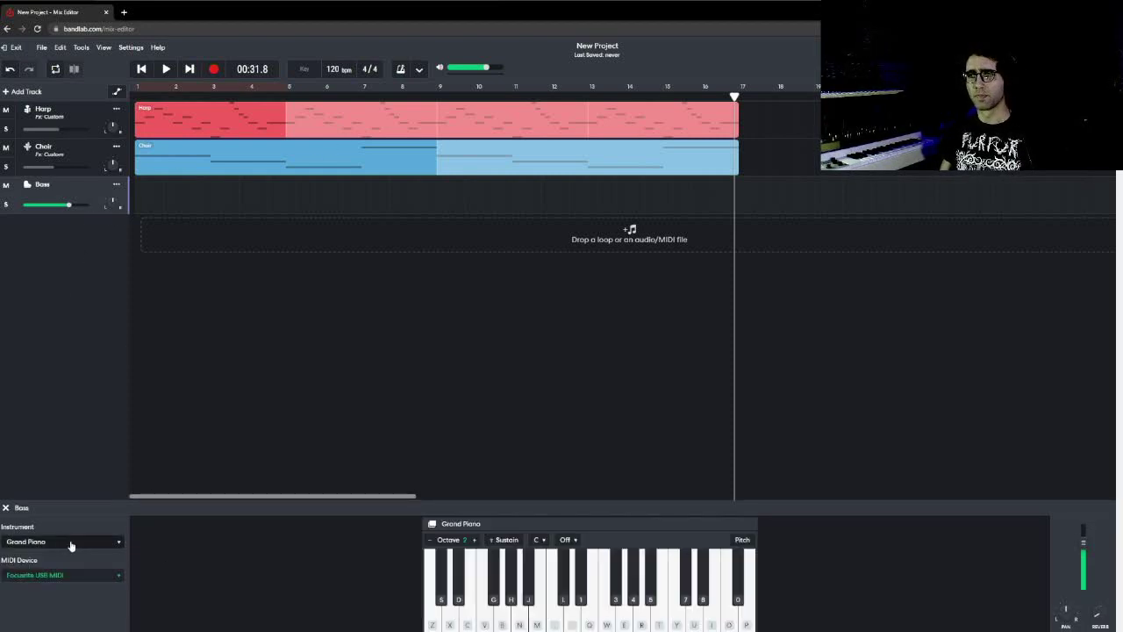
# Set the Bass track's instrument to the synth bass Moog Bass and try out a note
pyautogui.click(69, 541)
pyautogui.moveTo(78, 493)
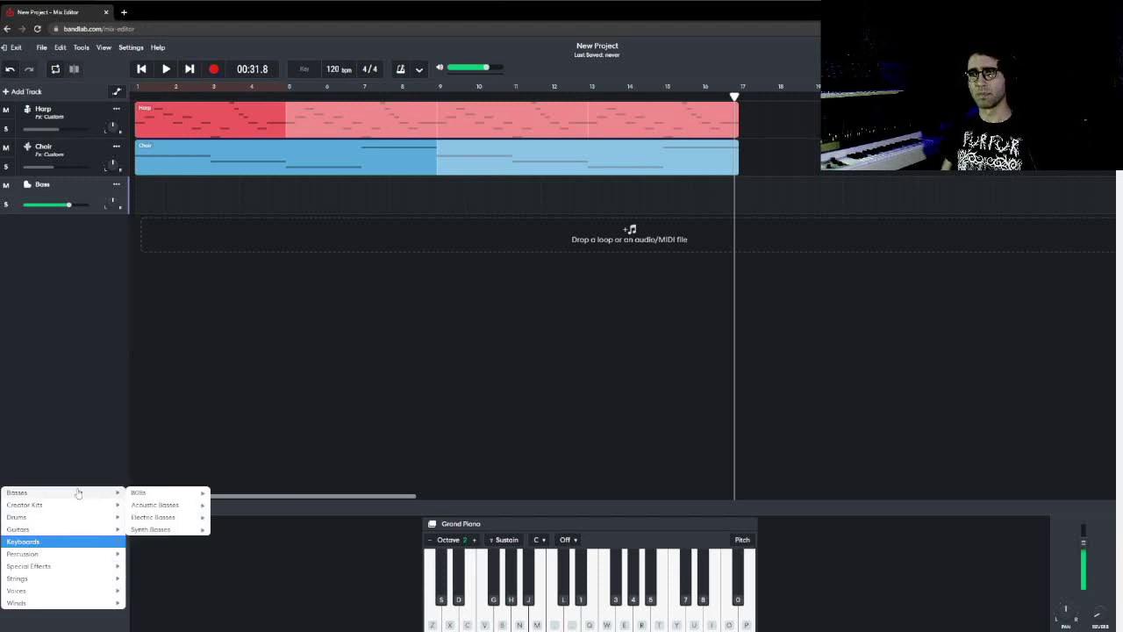
pyautogui.moveTo(161, 495)
pyautogui.moveTo(165, 530)
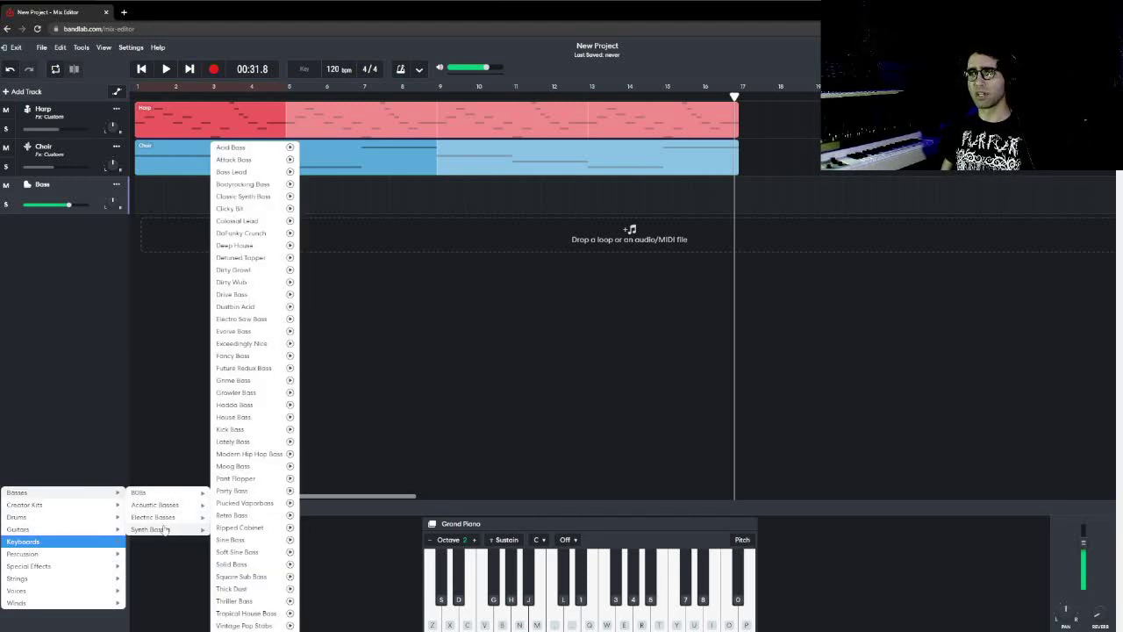
pyautogui.click(227, 469)
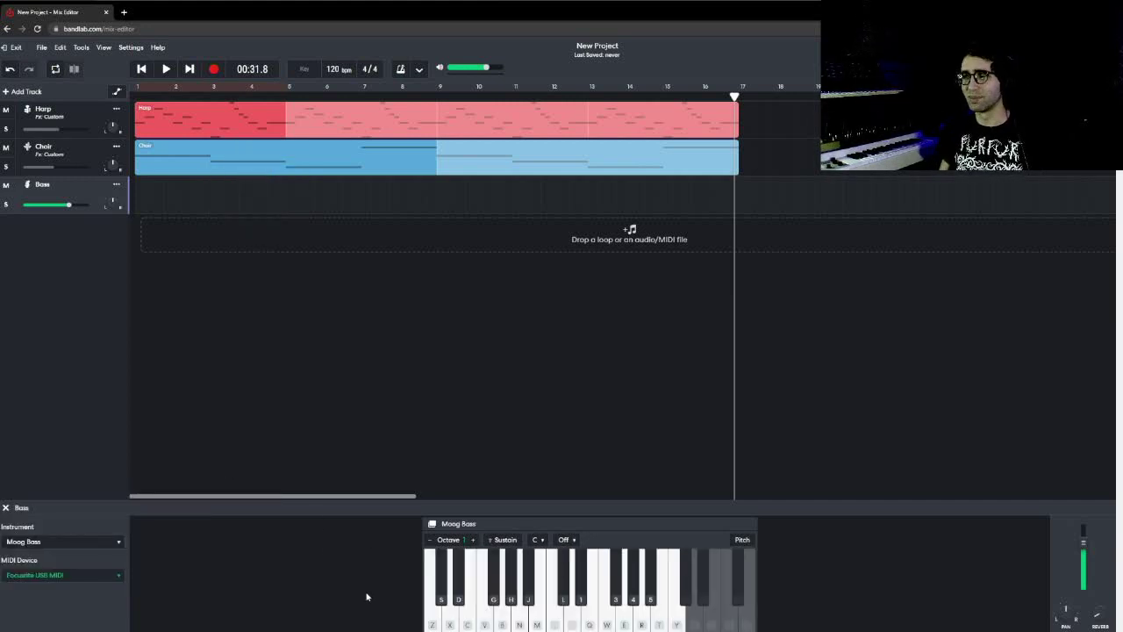
pyautogui.click(488, 616)
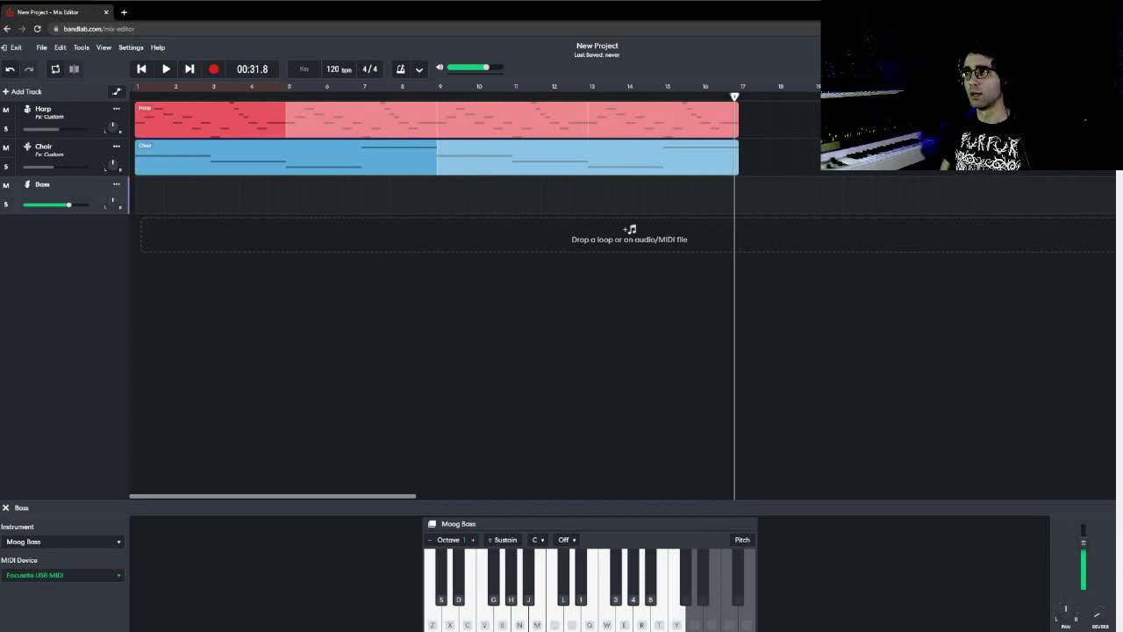
# Return the playhead to the start and enter a one-bar low note at bar 1 in the Bass track's piano roll
pyautogui.moveTo(734, 97); pyautogui.dragTo(135, 97)
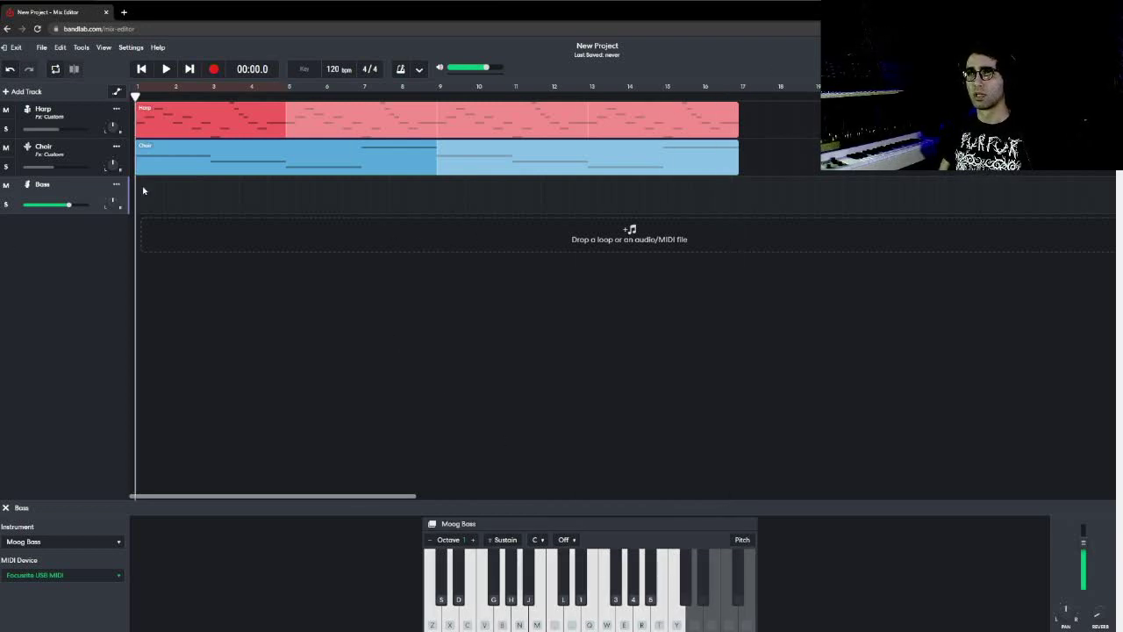
pyautogui.press('space')
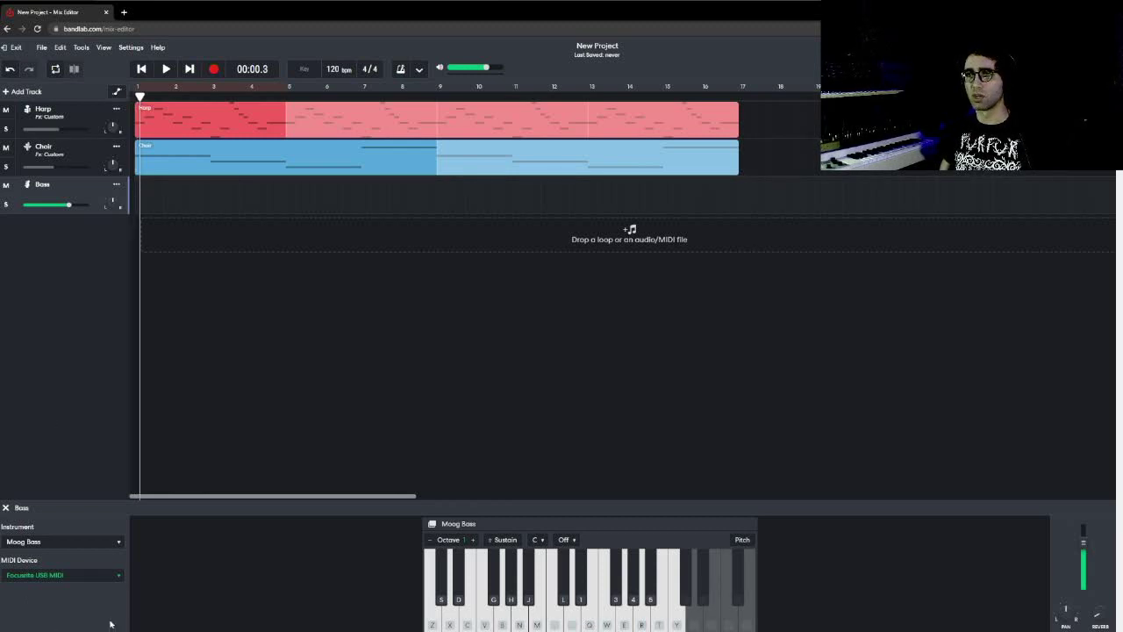
pyautogui.click(164, 629)
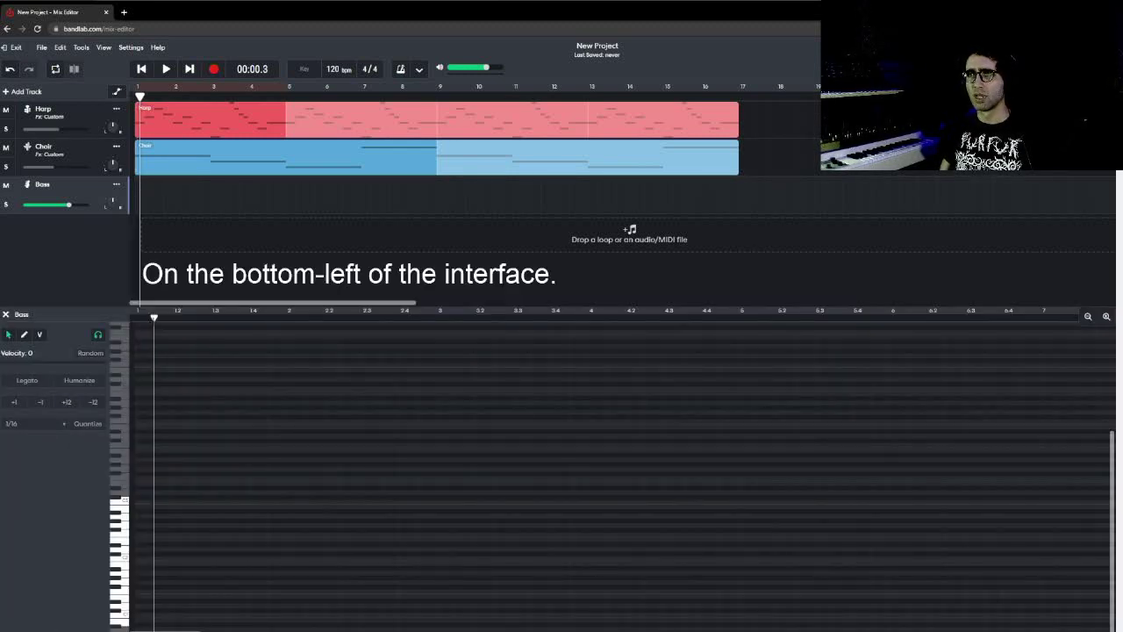
pyautogui.press('space')
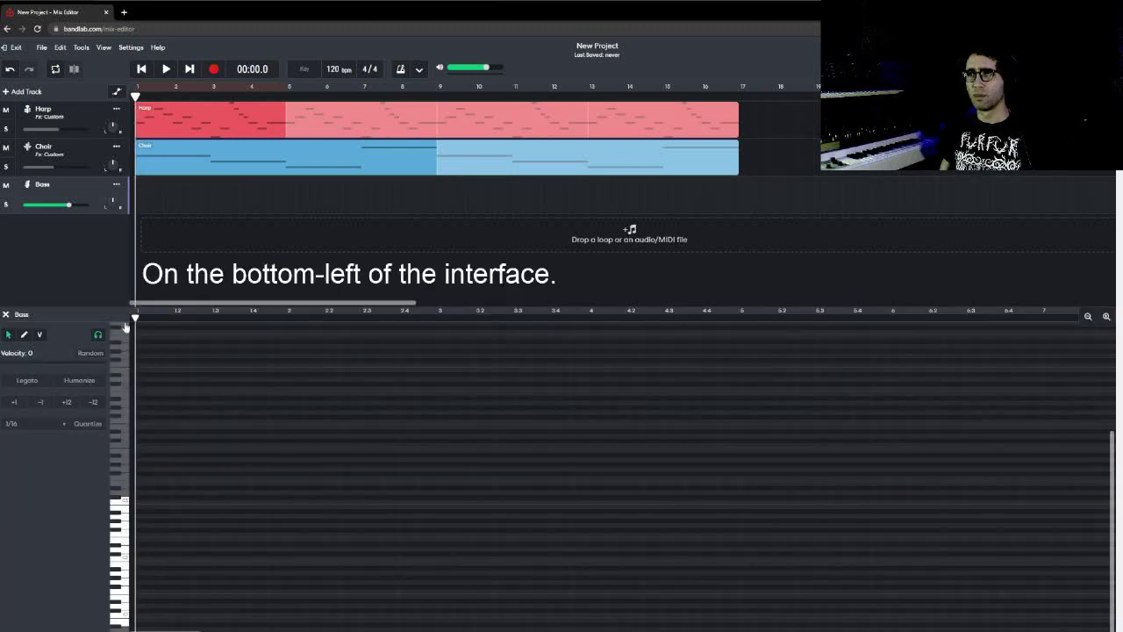
pyautogui.click(125, 552)
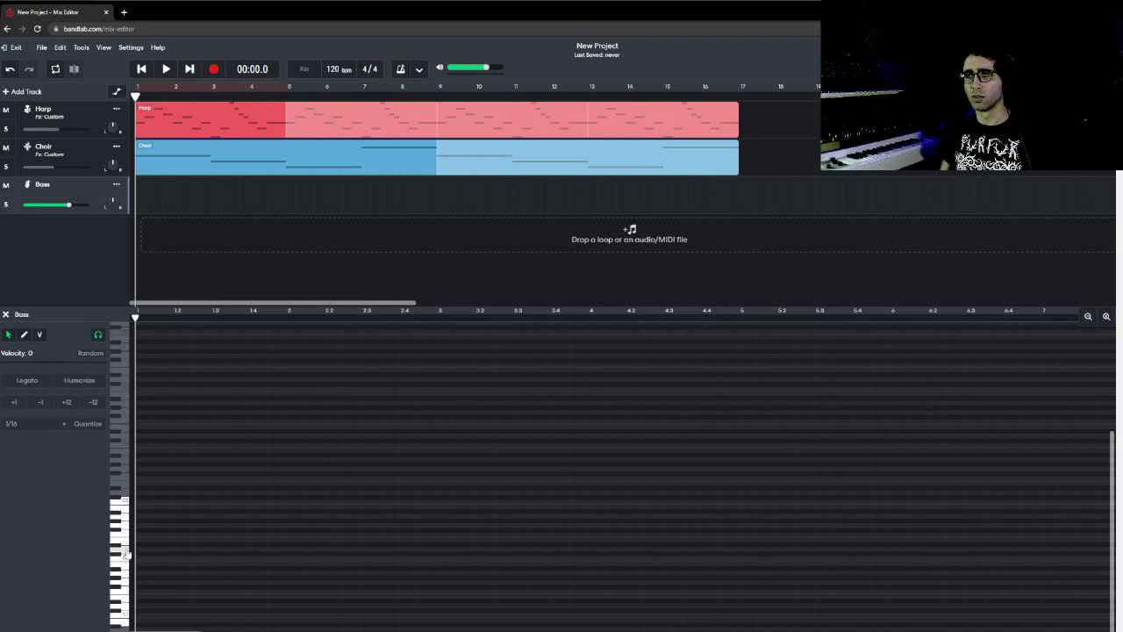
pyautogui.click(141, 607)
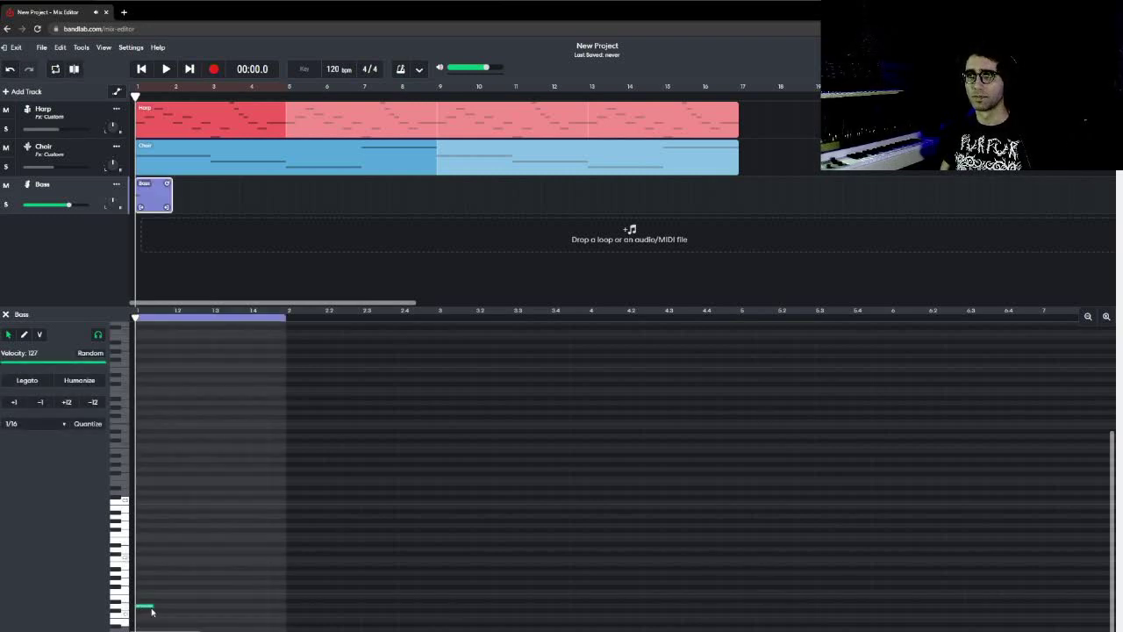
pyautogui.moveTo(153, 605); pyautogui.dragTo(285, 605)
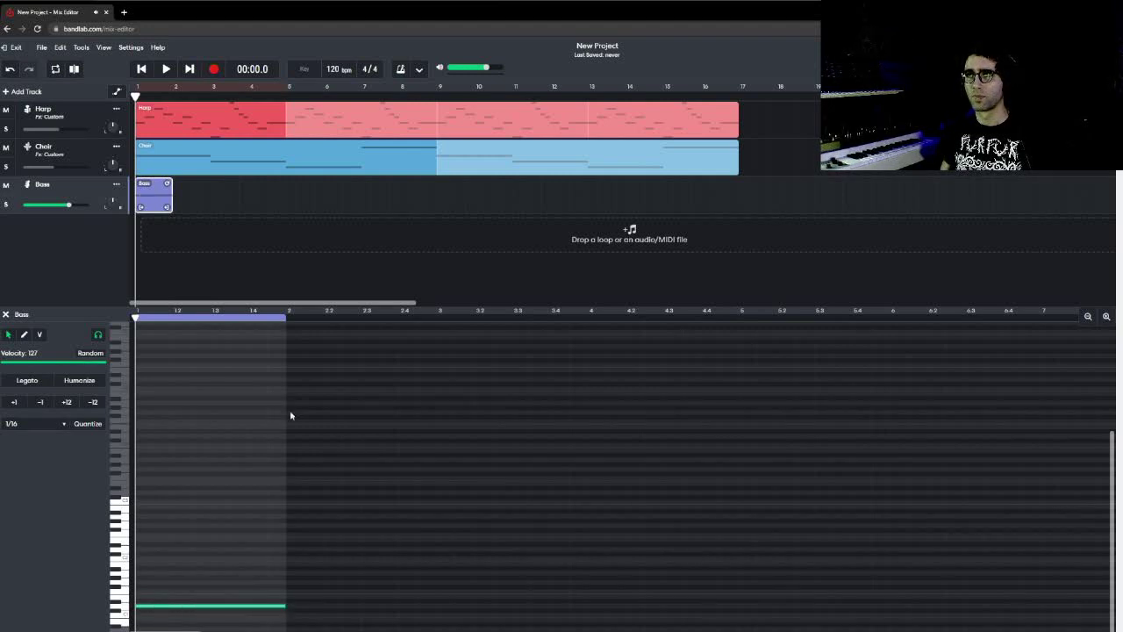
# Play the bass note against the other tracks and lower the Bass track's volume from its default level
pyautogui.press('space')
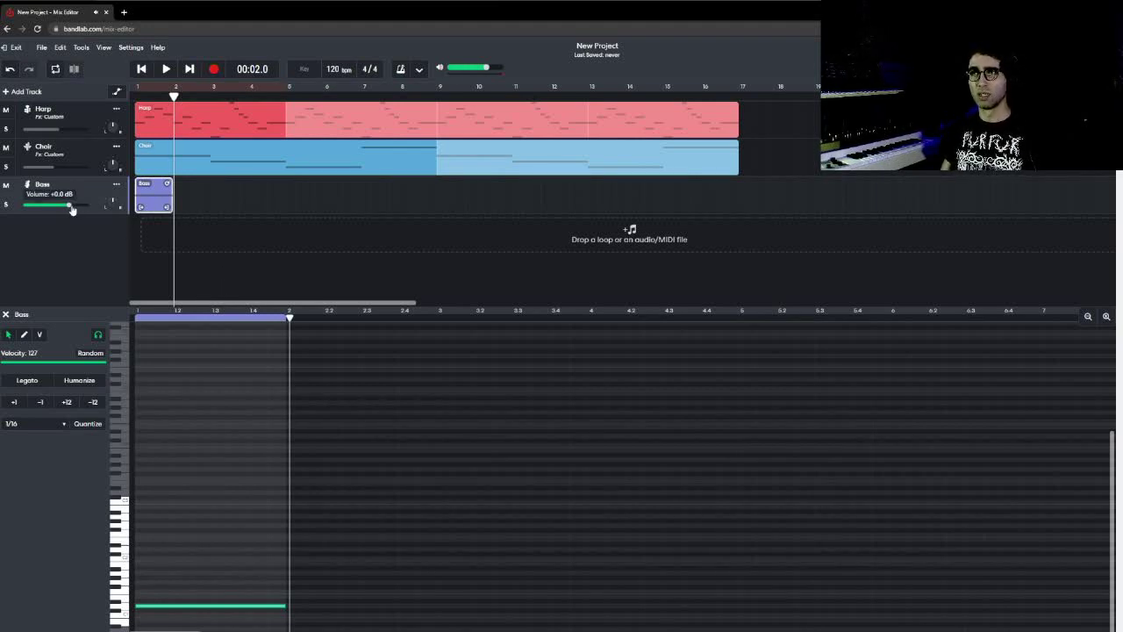
pyautogui.moveTo(69, 207); pyautogui.dragTo(48, 215)
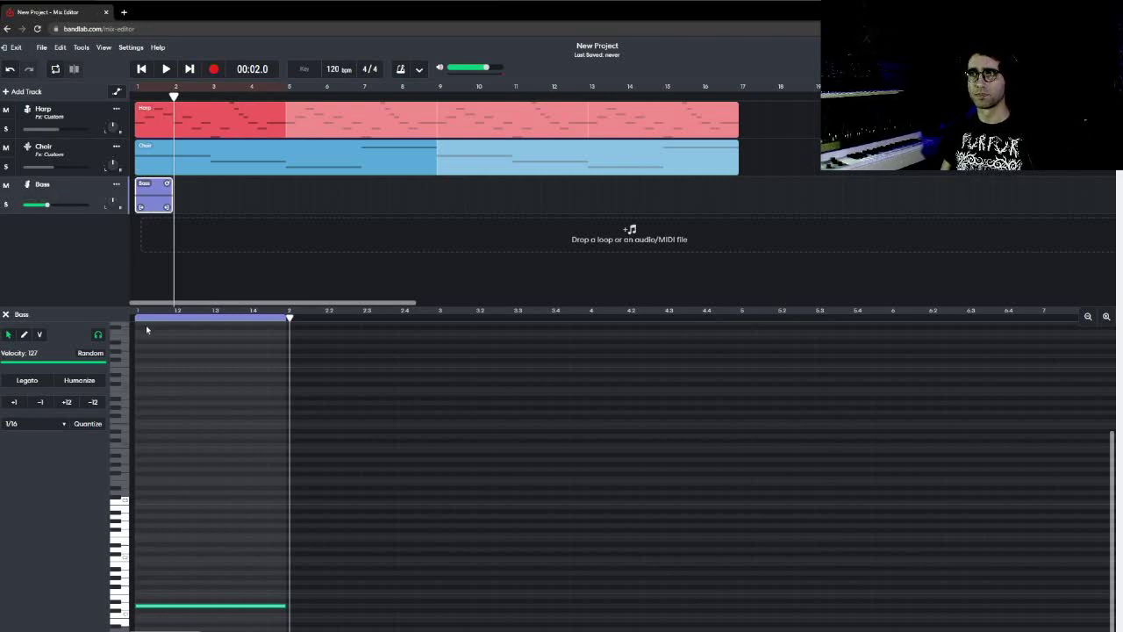
pyautogui.press('space')
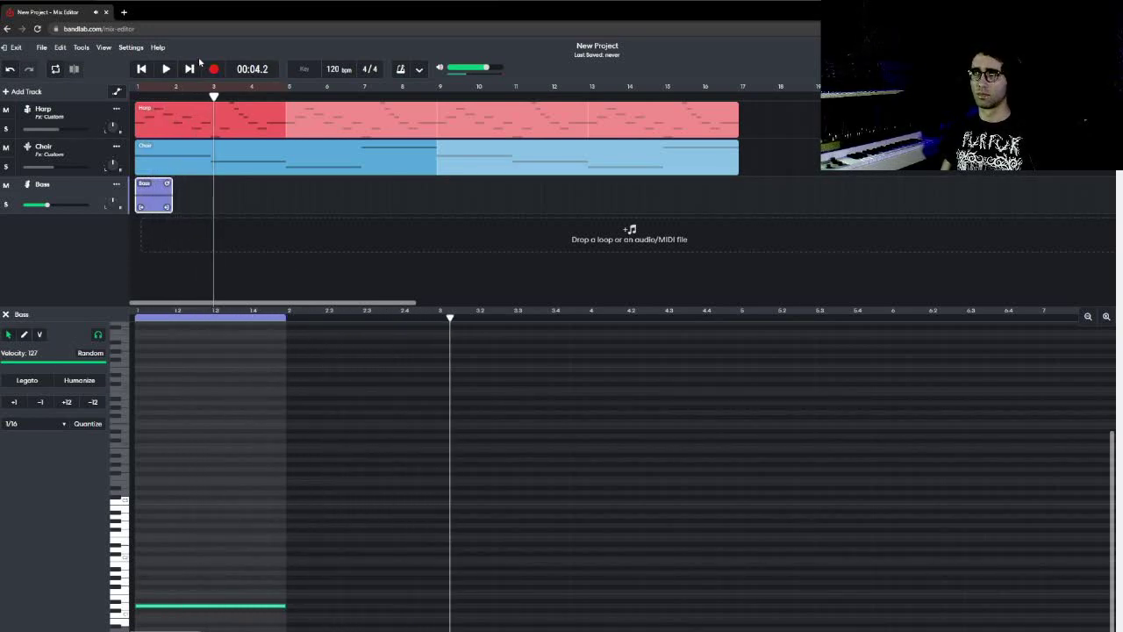
pyautogui.press('space')
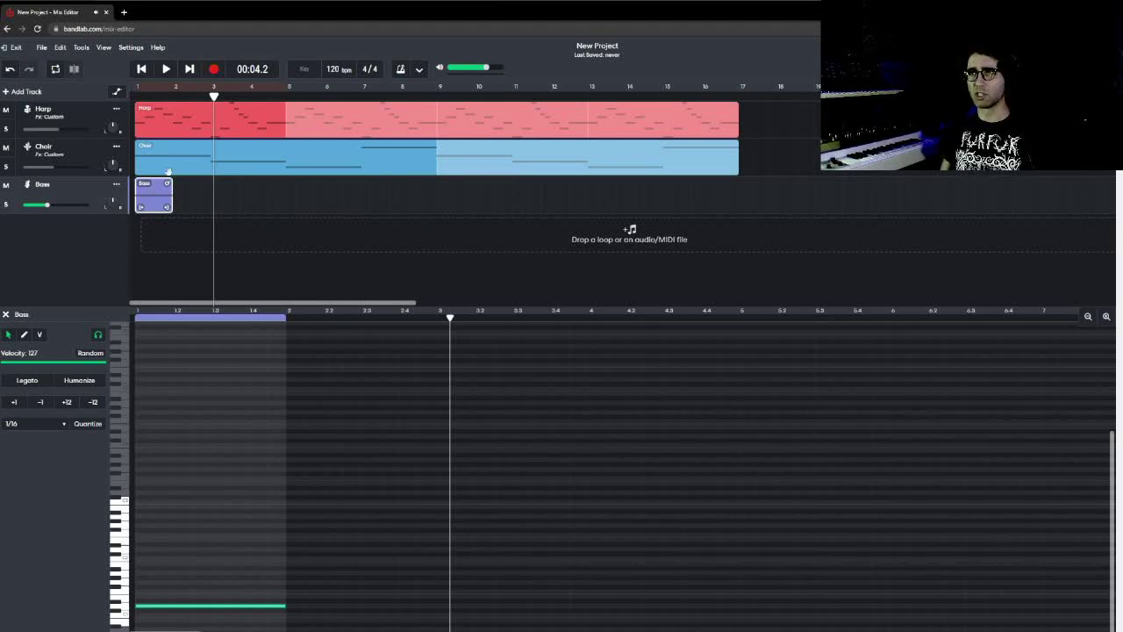
# Move the Bass region to bar 9 and extend it to the end of the Harp and Choir regions at bar 17
pyautogui.moveTo(149, 193); pyautogui.dragTo(735, 209)
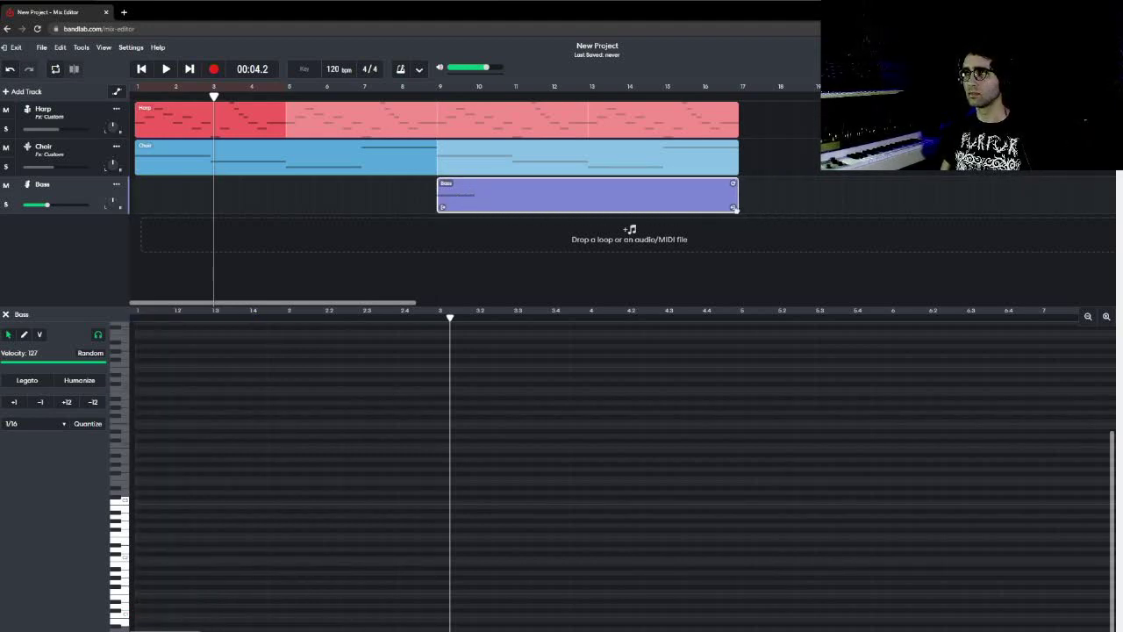
pyautogui.click(473, 201)
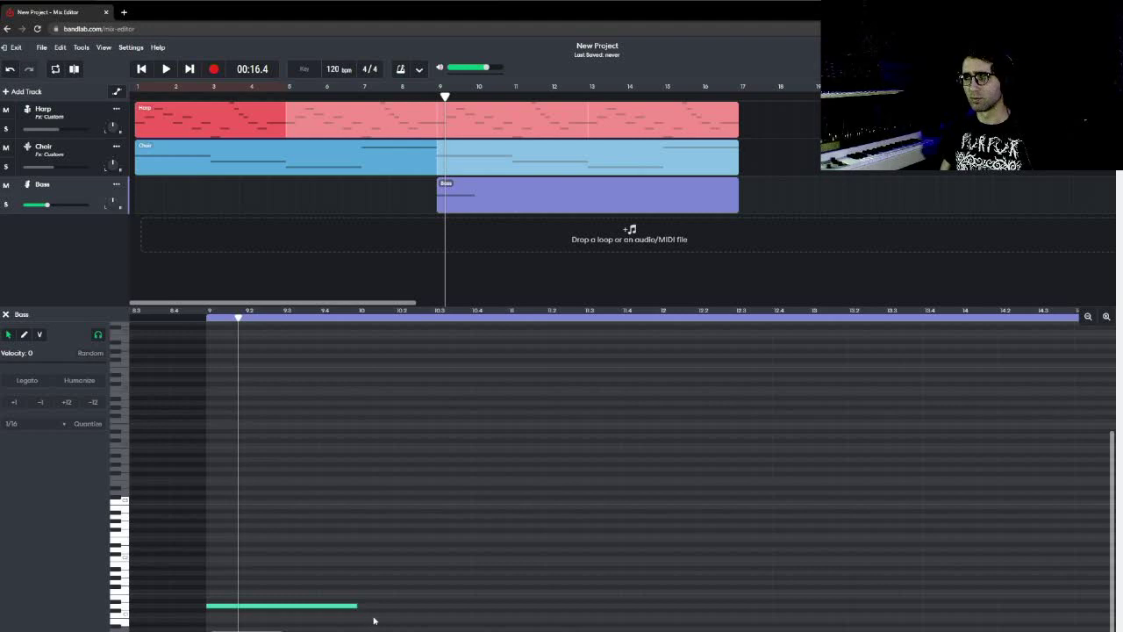
# Build a bass line of four two-bar notes starting at bars 9, 11, 13 and 15, raising the bar 13 note one octave
pyautogui.moveTo(356, 606); pyautogui.dragTo(509, 614)
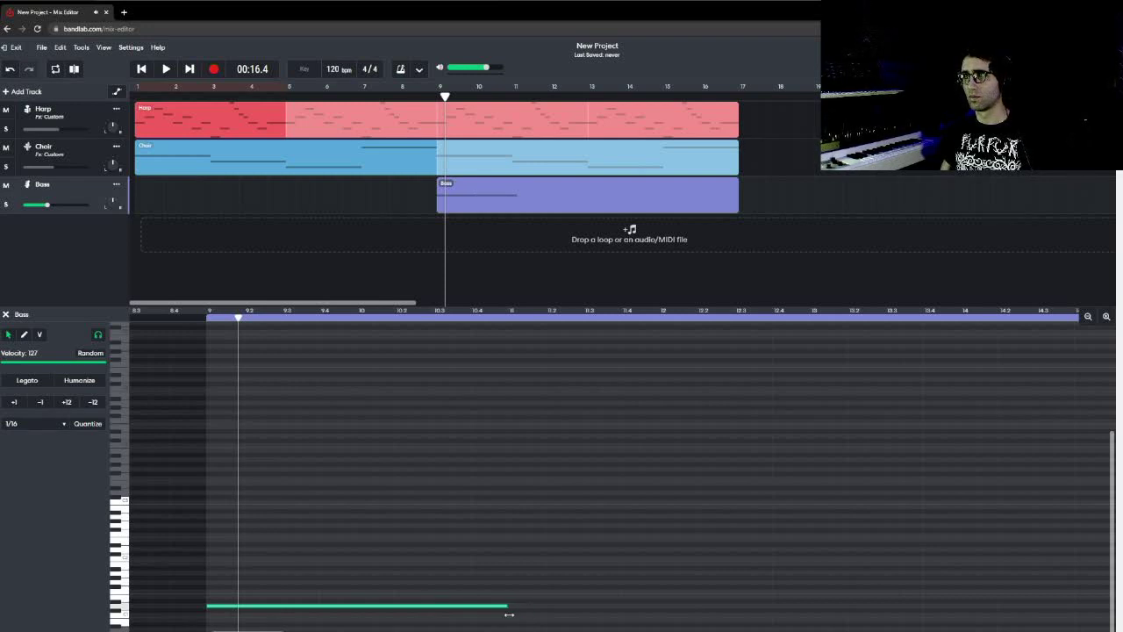
pyautogui.click(512, 616)
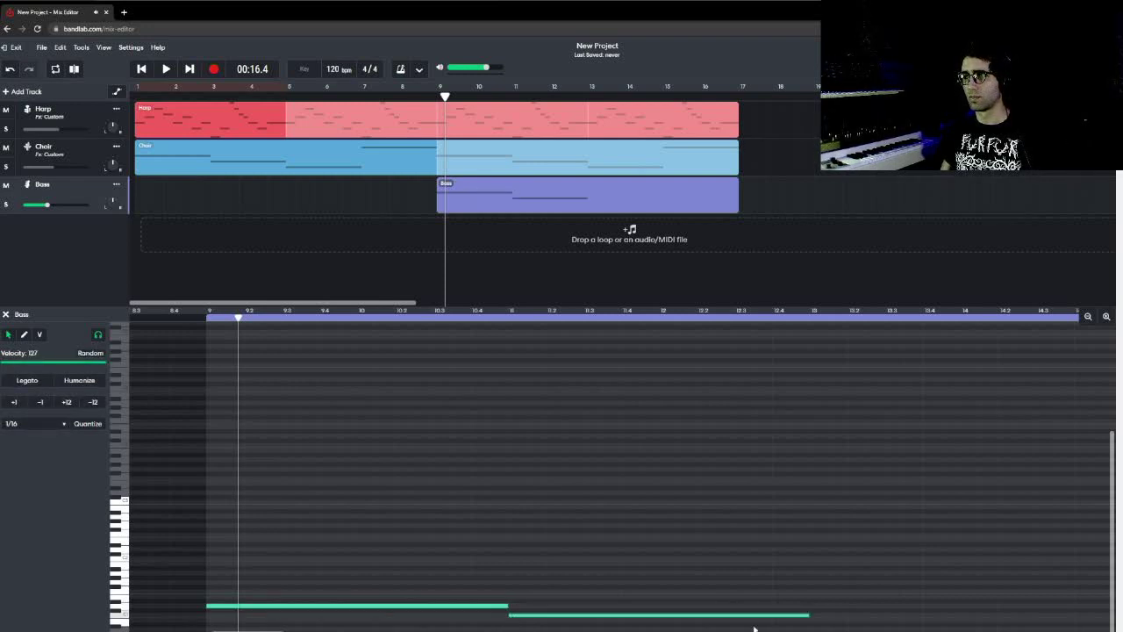
pyautogui.click(822, 625)
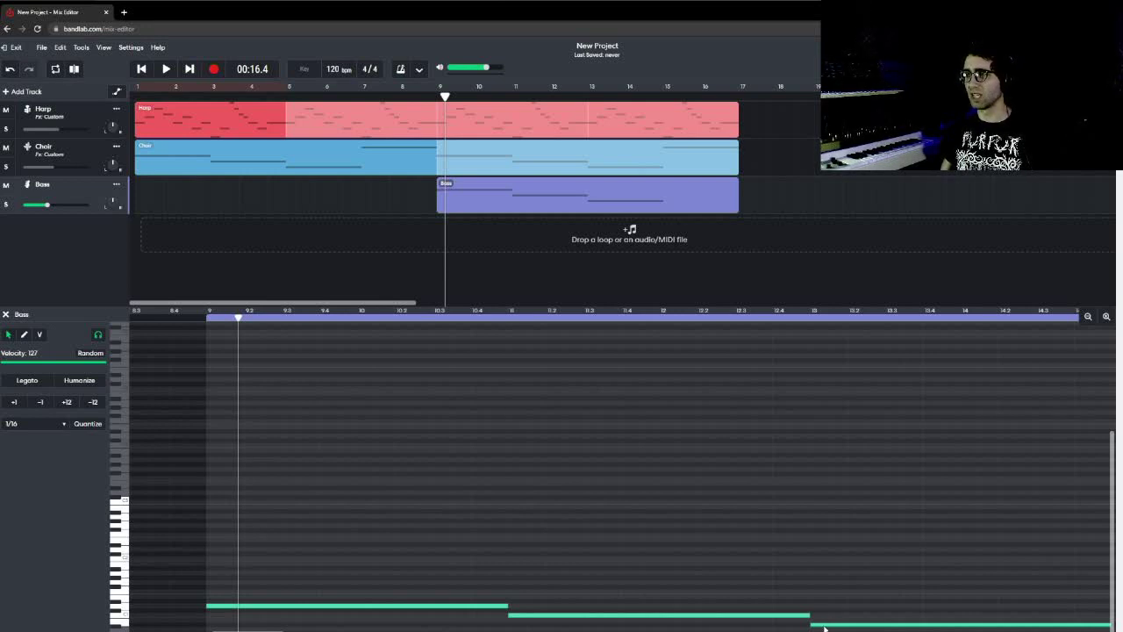
pyautogui.moveTo(823, 625); pyautogui.dragTo(814, 567)
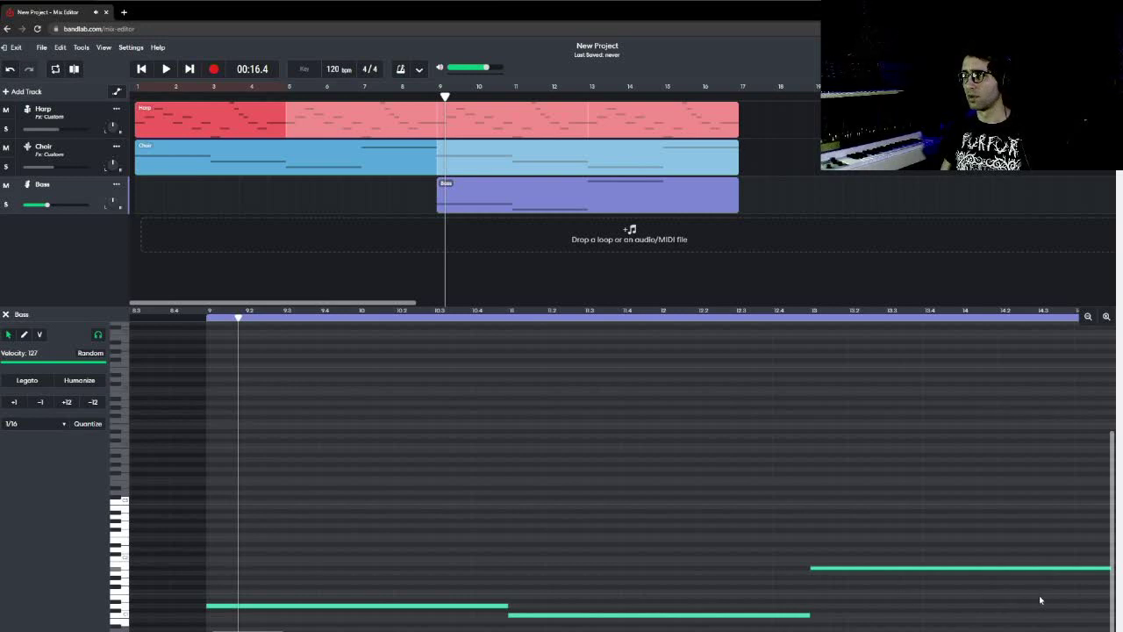
pyautogui.hscroll(5, 504, 593)
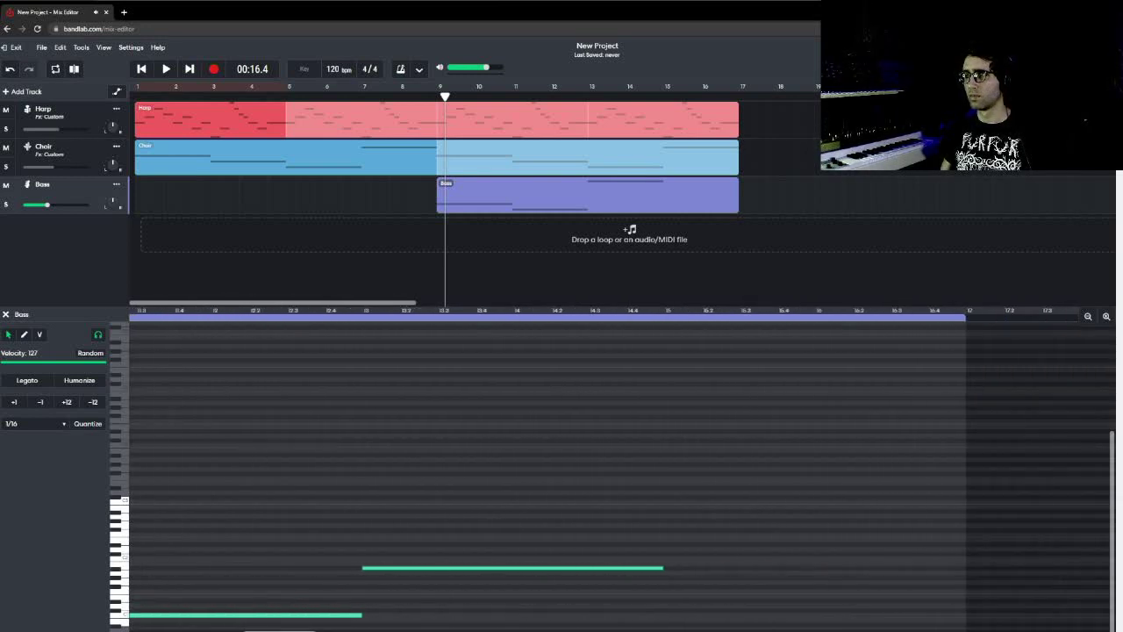
pyautogui.doubleClick(519, 593)
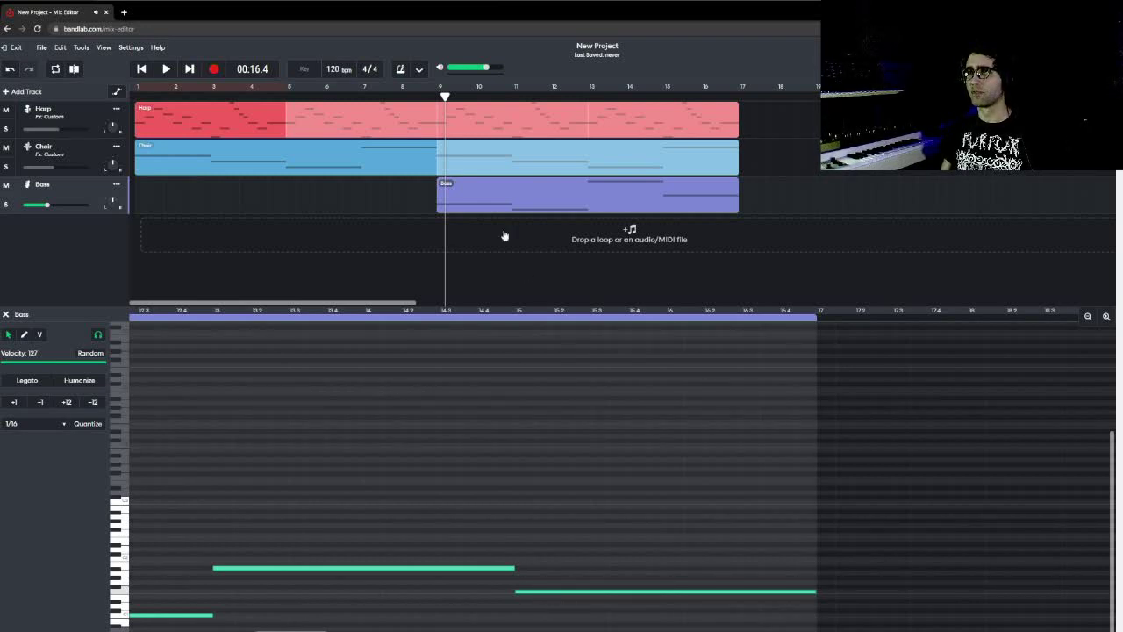
pyautogui.click(463, 418)
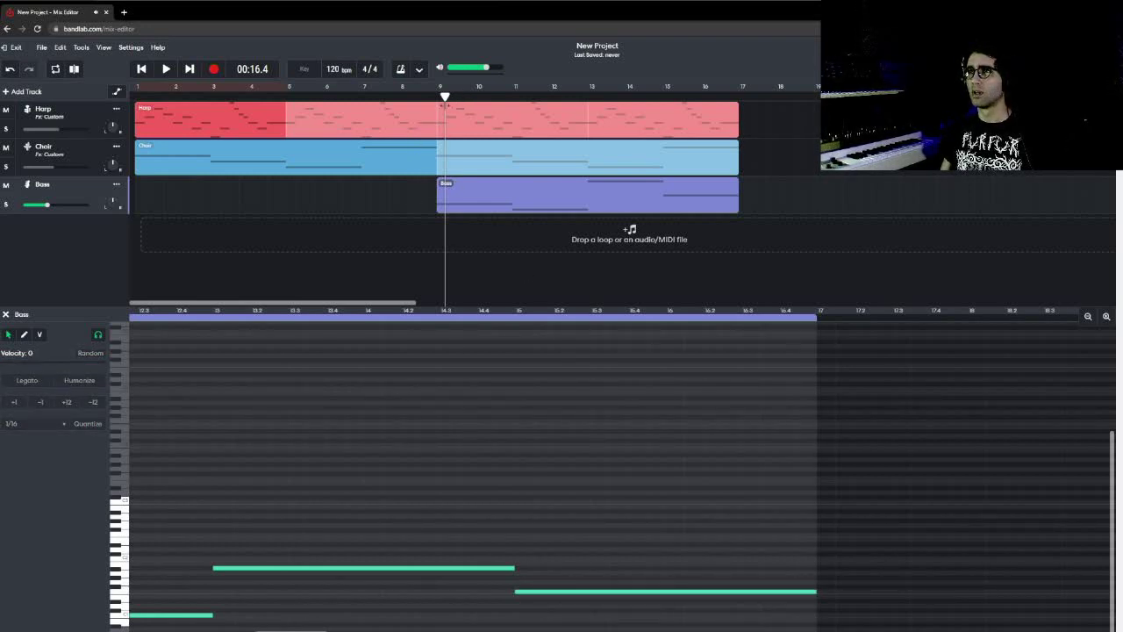
# Play the arrangement from bar 9 to hear the new bass line
pyautogui.moveTo(444, 98); pyautogui.dragTo(437, 98)
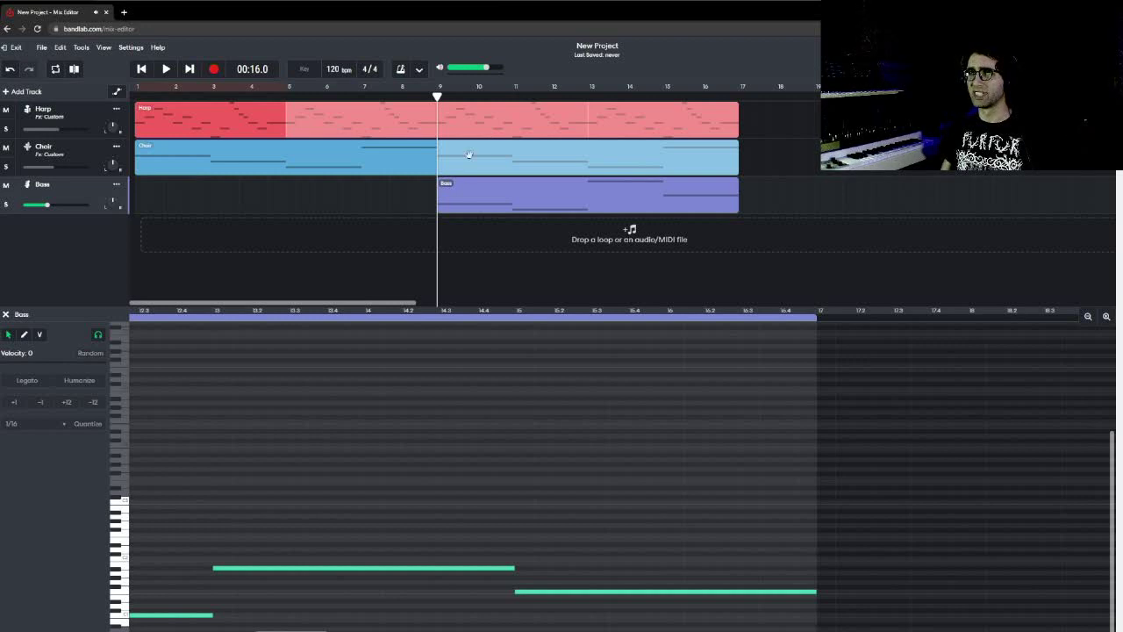
pyautogui.press('space')
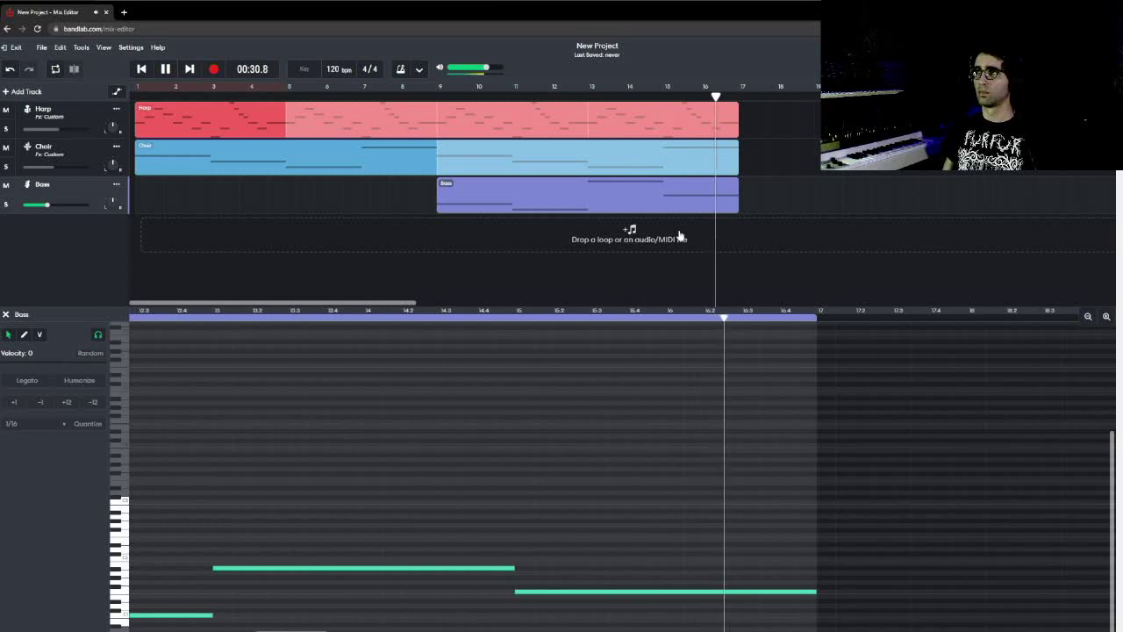
# Raise the first two bass notes, at bars 9 and 11, by one octave
pyautogui.click(553, 198)
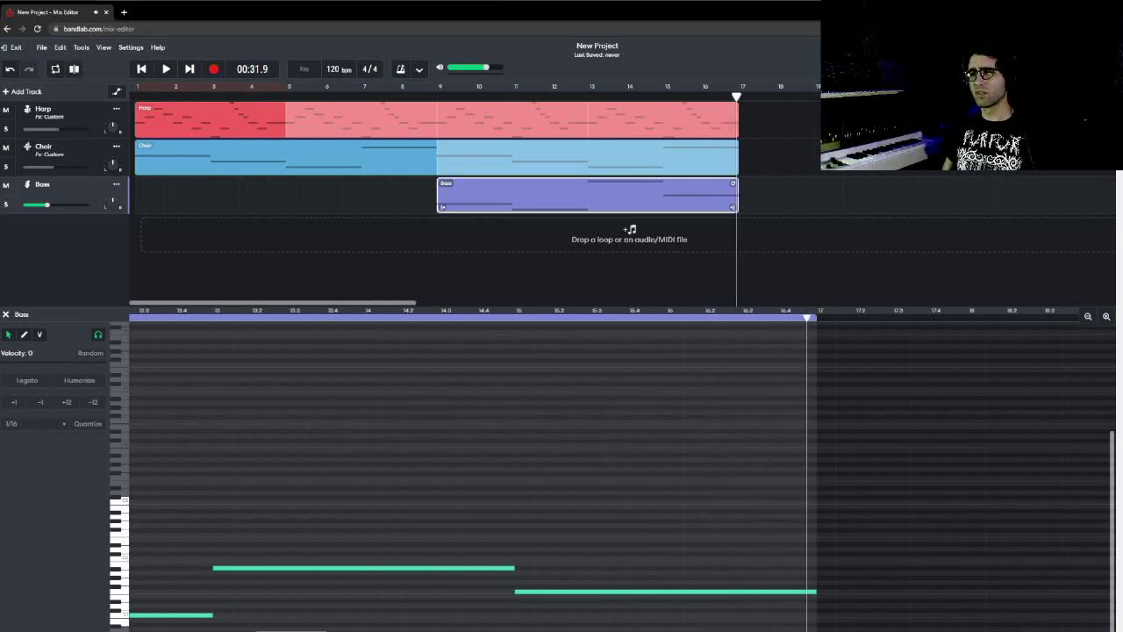
pyautogui.moveTo(291, 630); pyautogui.dragTo(242, 630)
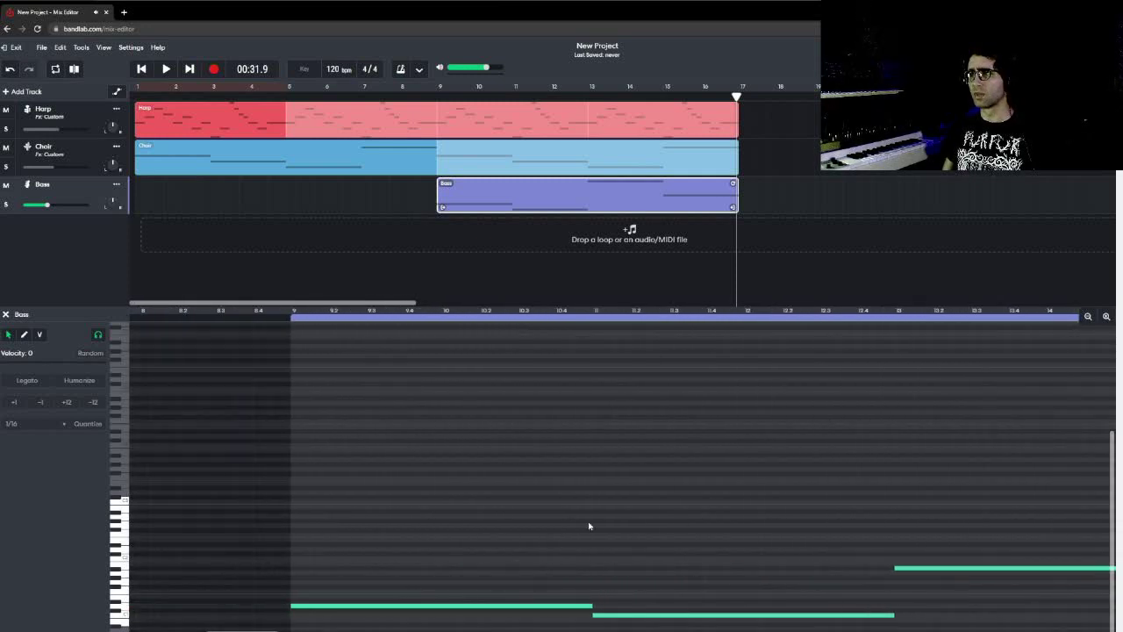
pyautogui.moveTo(647, 522)
pyautogui.mouseDown()
pyautogui.moveTo(615, 579)
pyautogui.moveTo(544, 611)
pyautogui.mouseUp()
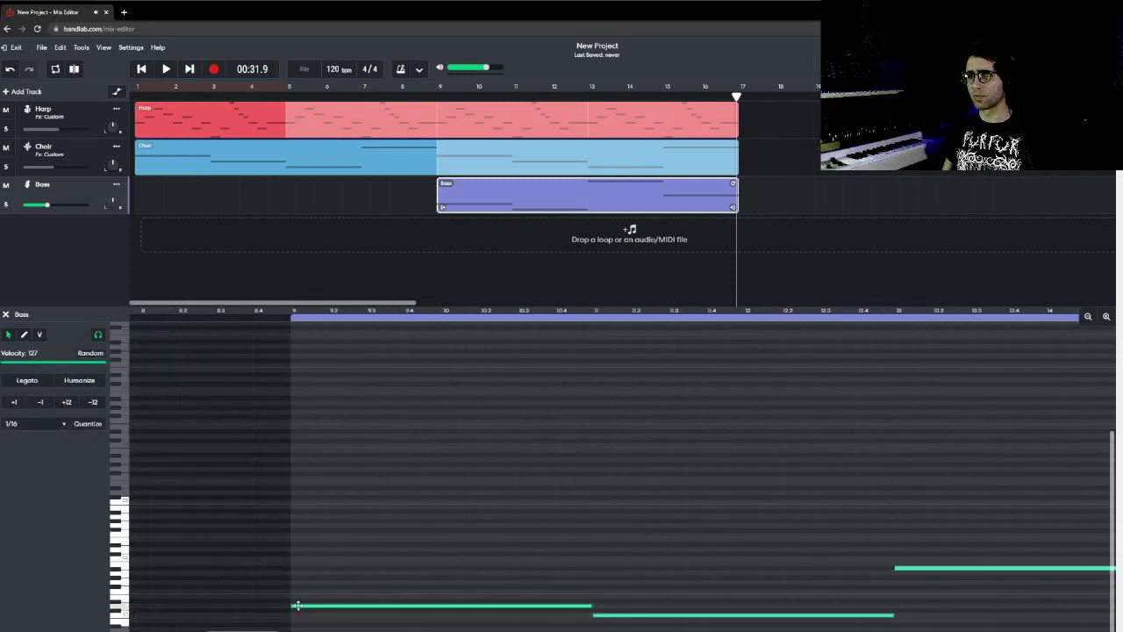
pyautogui.moveTo(298, 608); pyautogui.dragTo(309, 553)
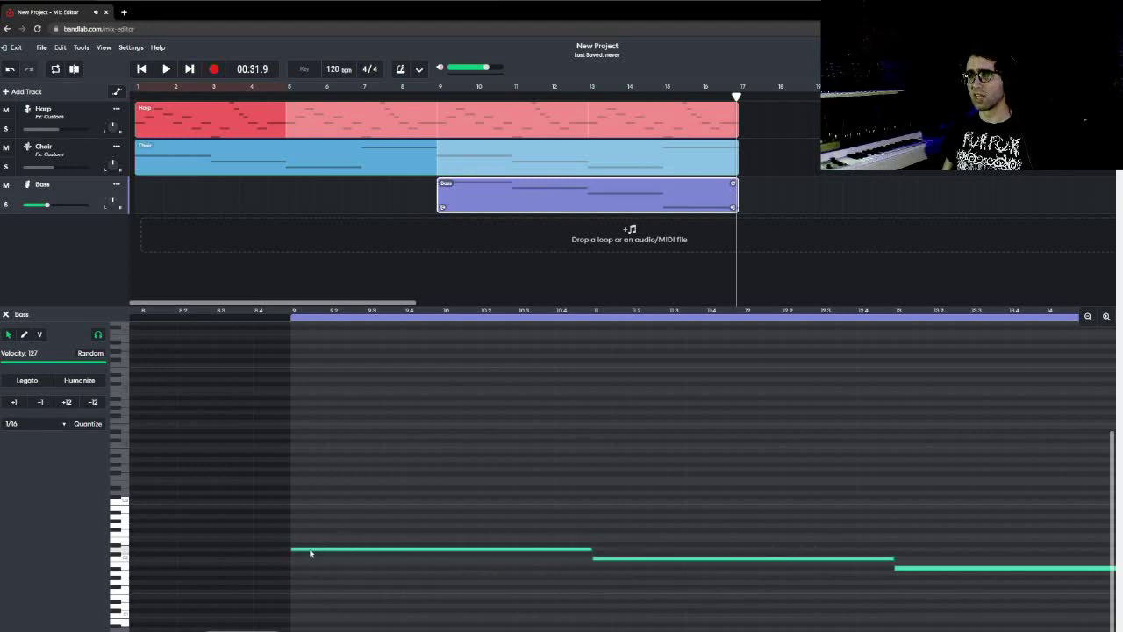
pyautogui.click(371, 344)
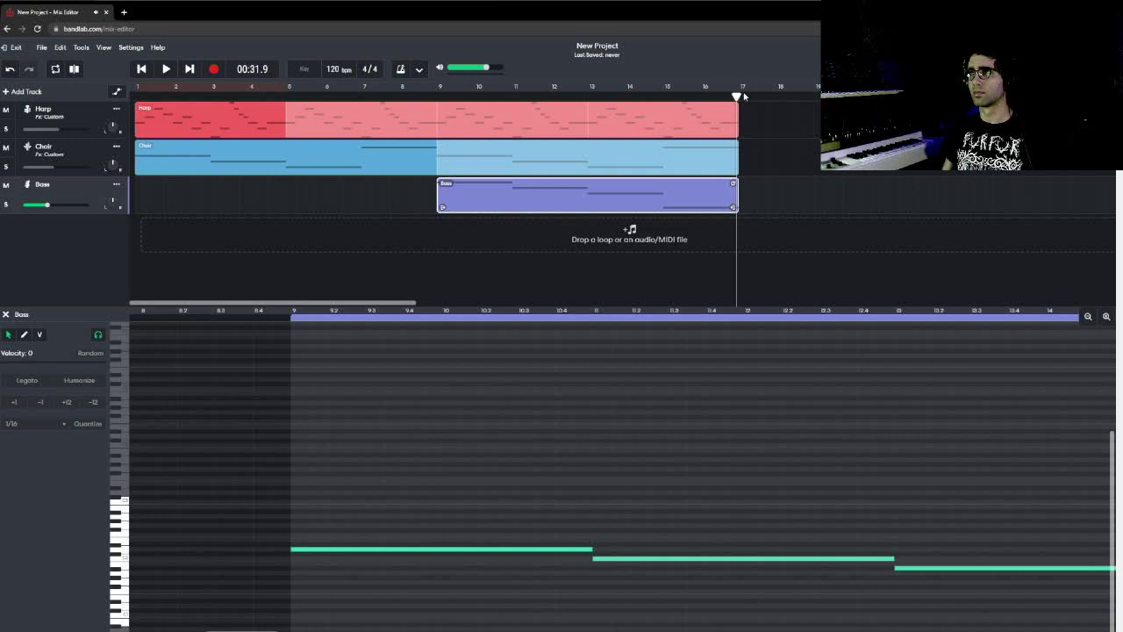
# Play the arrangement from bar 9 to hear the raised bass notes
pyautogui.moveTo(743, 96); pyautogui.dragTo(435, 125)
pyautogui.press('space')
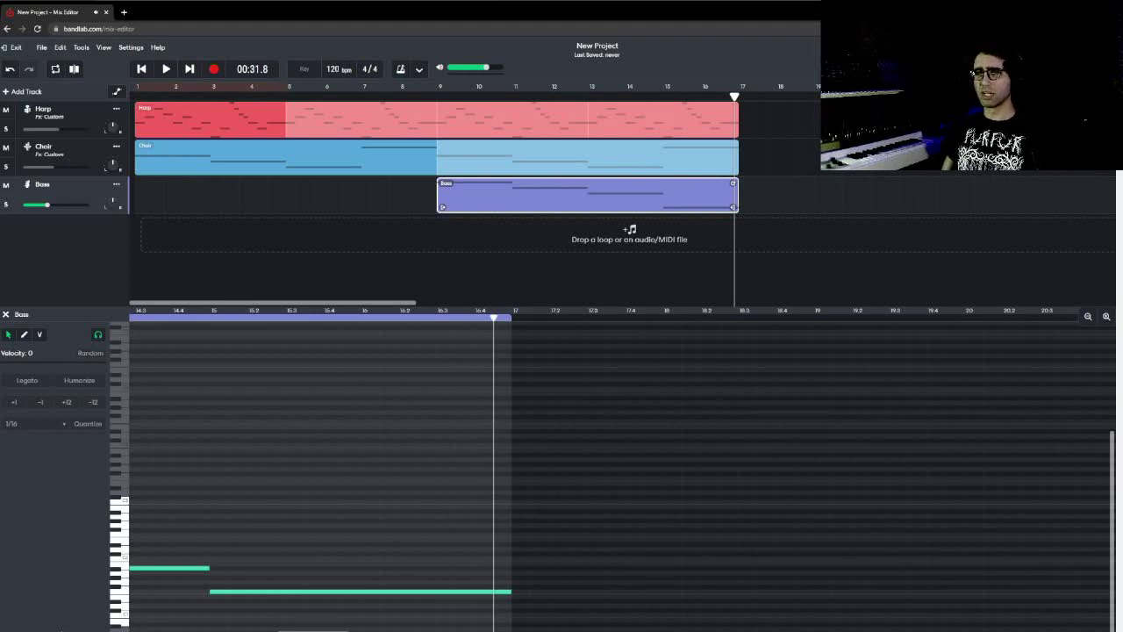
# Add a Multi Filter effect to the Bass track
pyautogui.press('e')
pyautogui.click(150, 576)
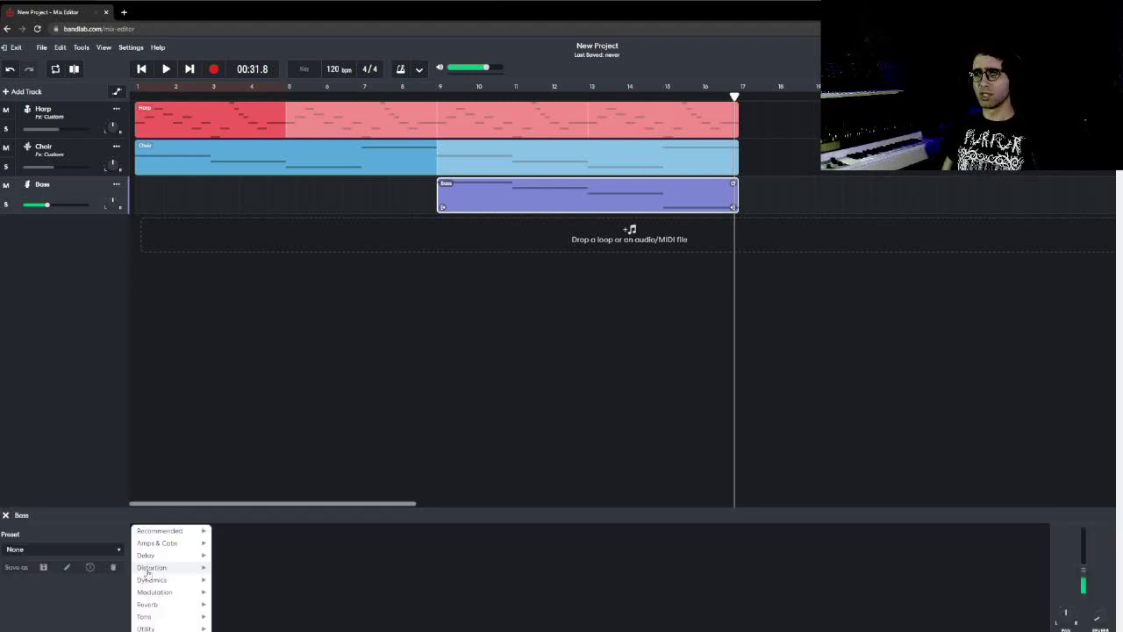
pyautogui.moveTo(148, 570)
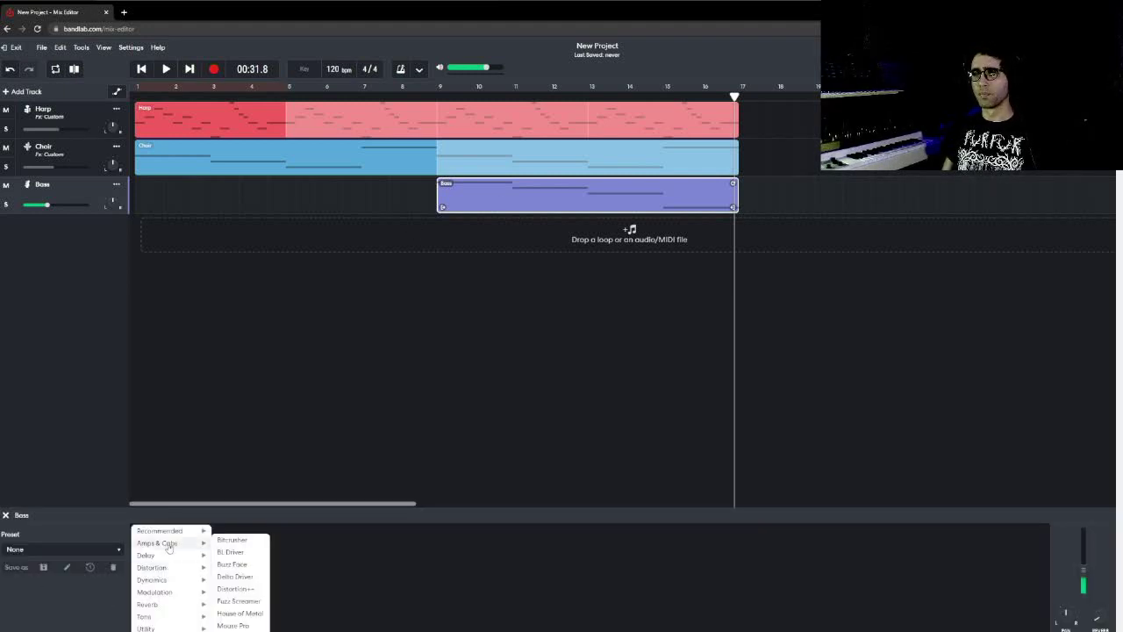
pyautogui.moveTo(148, 616)
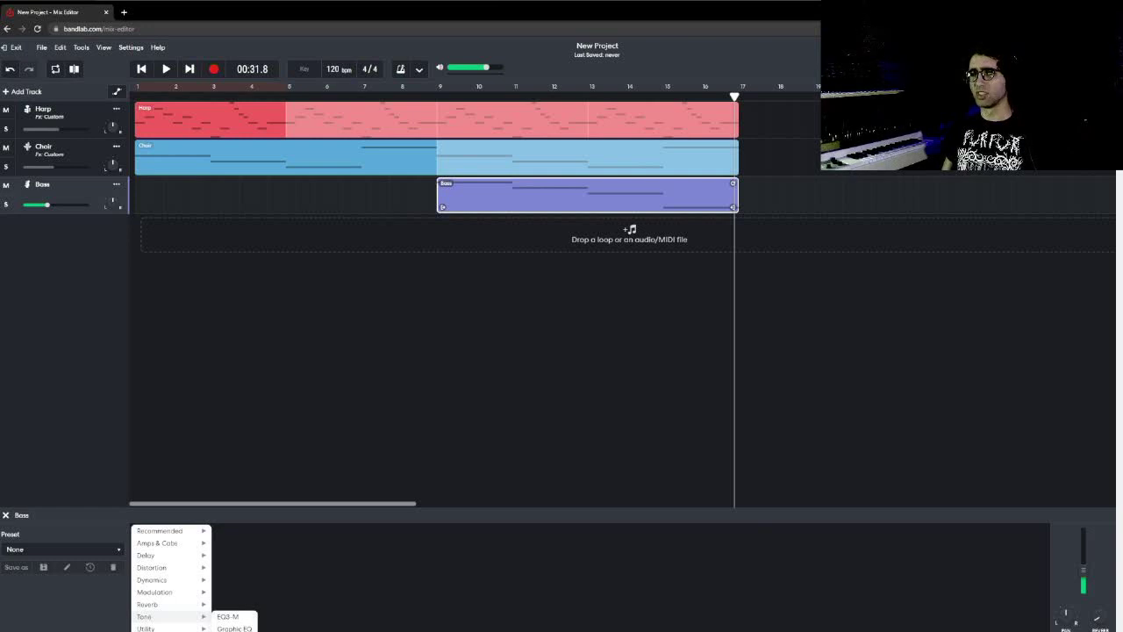
pyautogui.click(234, 631)
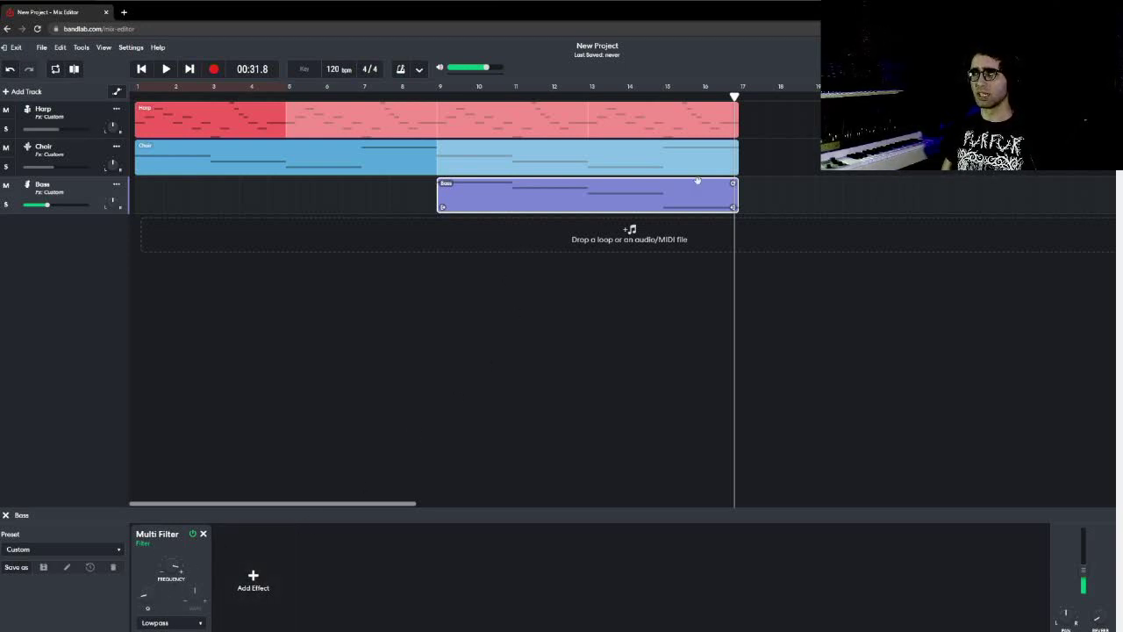
# Play from bar 9 and lower the Bass Multi Filter's lowpass frequency to about the middle of its range
pyautogui.moveTo(742, 91); pyautogui.dragTo(438, 95)
pyautogui.press('space')
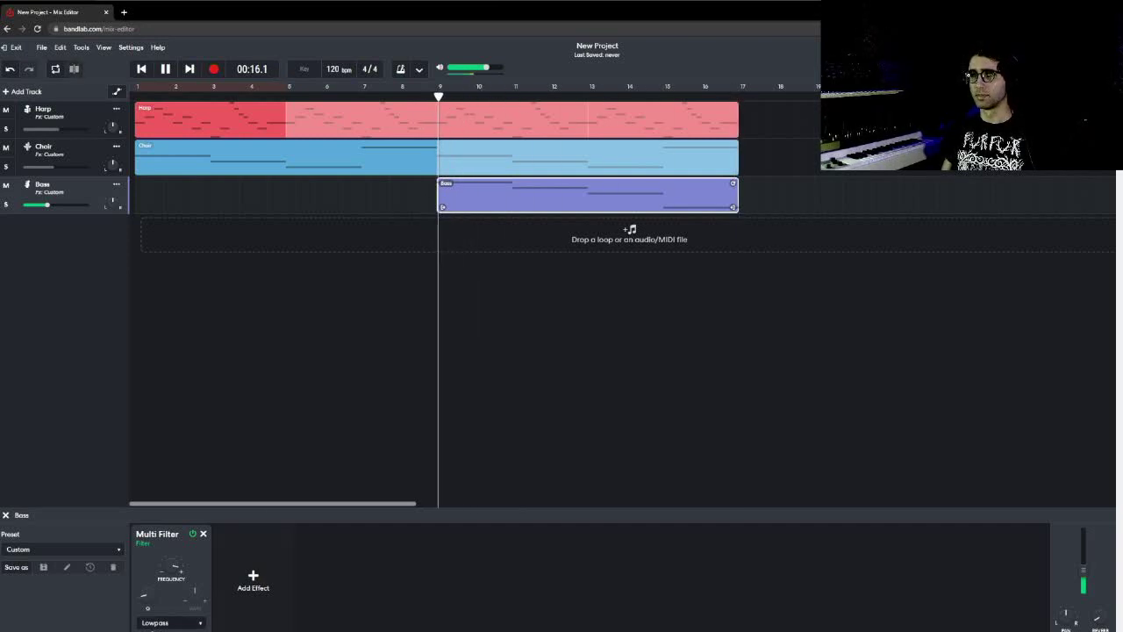
pyautogui.moveTo(169, 581); pyautogui.dragTo(161, 627)
pyautogui.moveTo(175, 563)
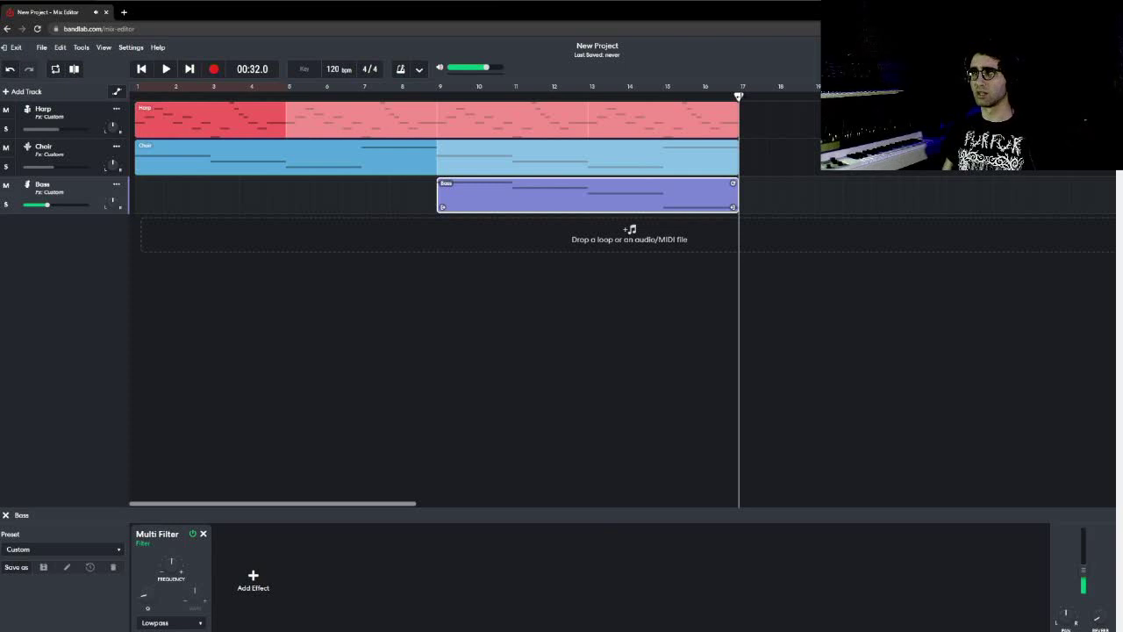
# Loop the Bass and Choir regions out to bar 25 and extend the Harp loop past bar 30
pyautogui.moveTo(739, 96); pyautogui.dragTo(135, 97)
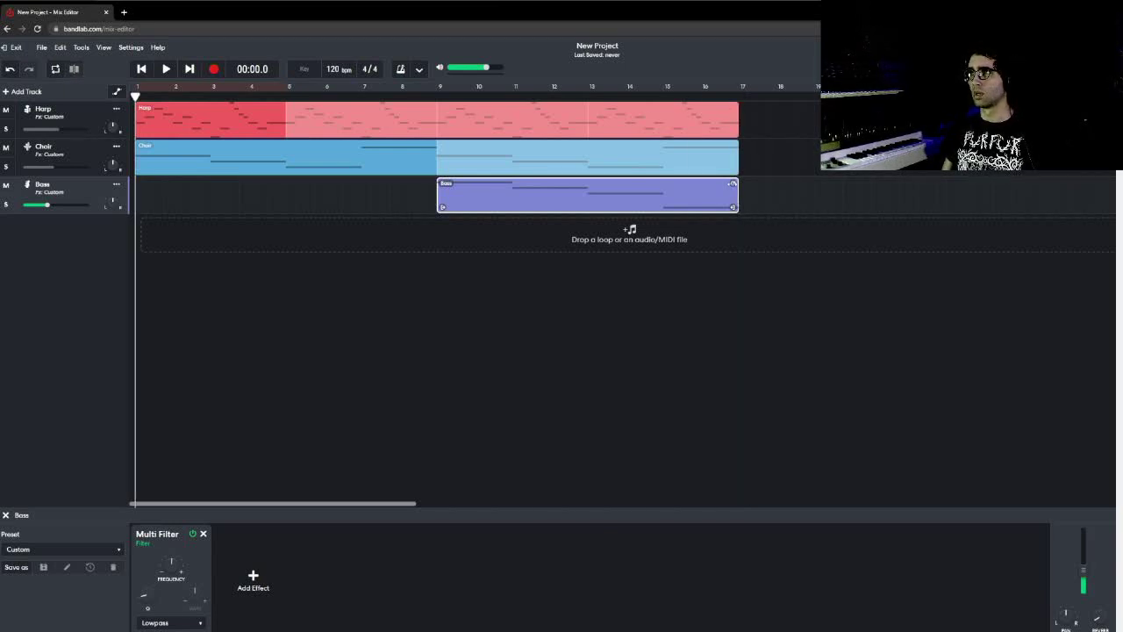
pyautogui.moveTo(732, 184); pyautogui.dragTo(1069, 188)
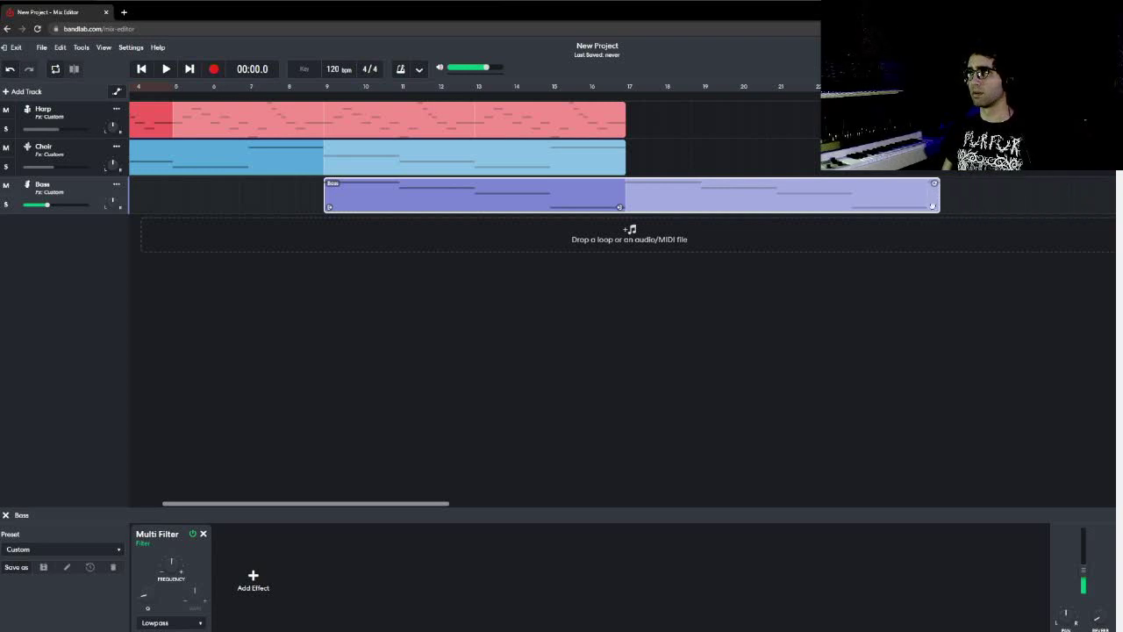
pyautogui.moveTo(619, 144); pyautogui.dragTo(981, 145)
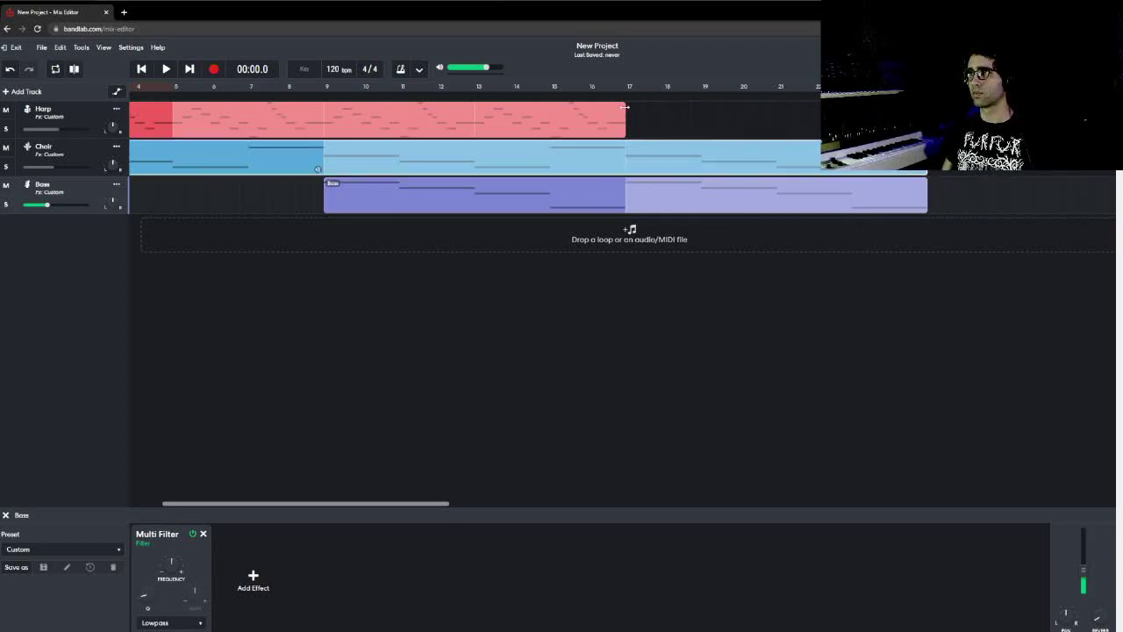
pyautogui.moveTo(625, 106); pyautogui.dragTo(878, 107)
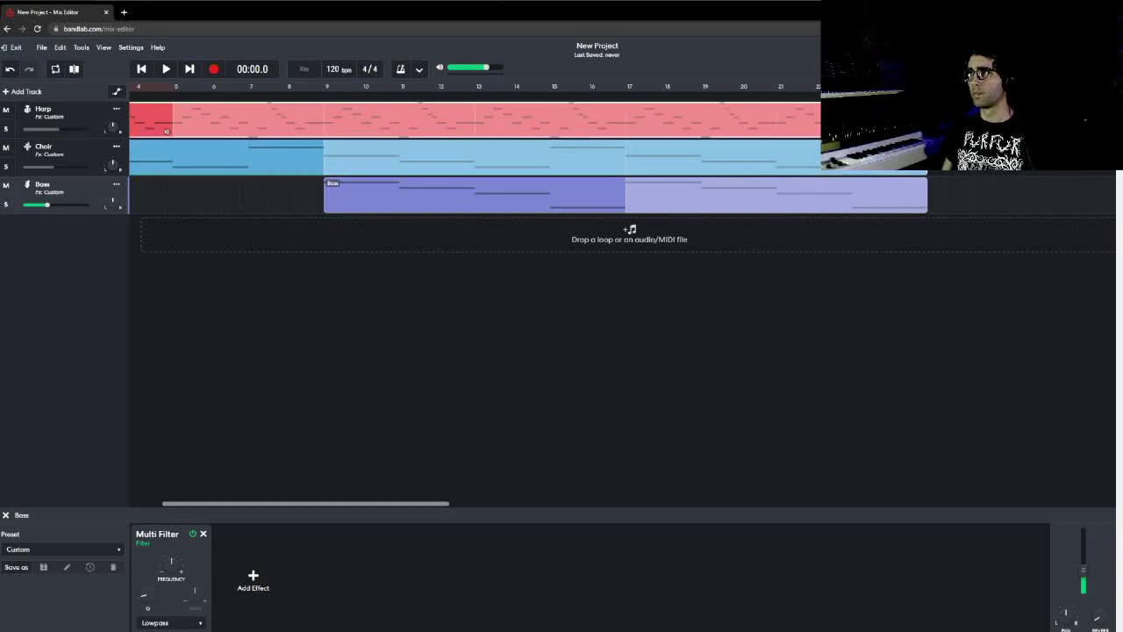
# Play the arrangement from bar 23 to hear how the Choir and Bass loops end
pyautogui.hscroll(5, 167, 131)
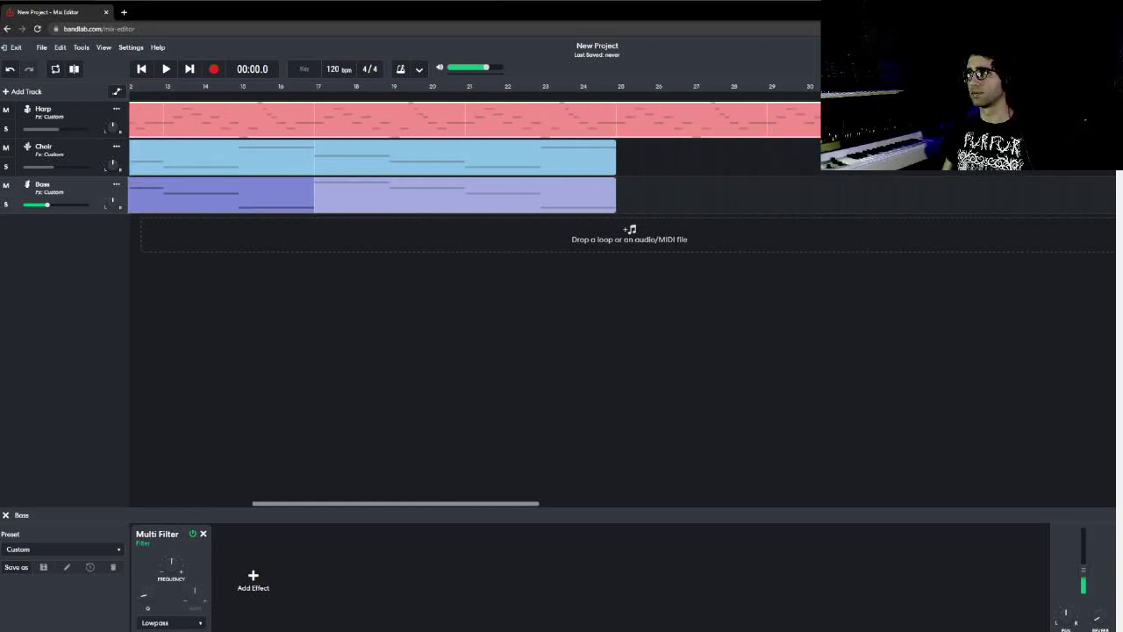
pyautogui.click(908, 157)
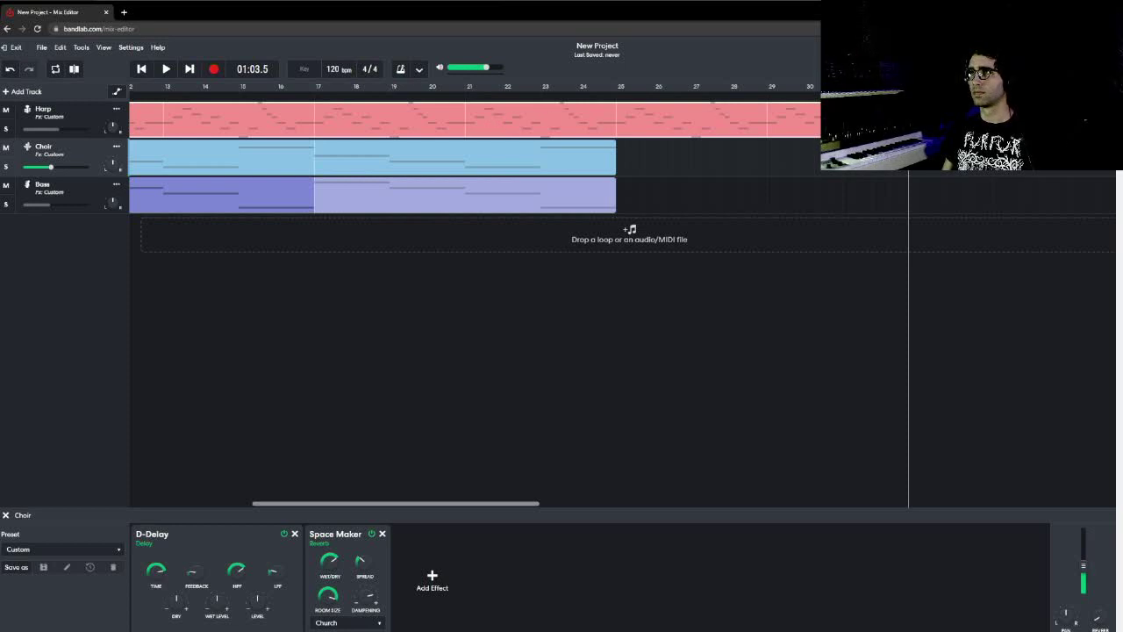
pyautogui.moveTo(908, 96); pyautogui.dragTo(541, 97)
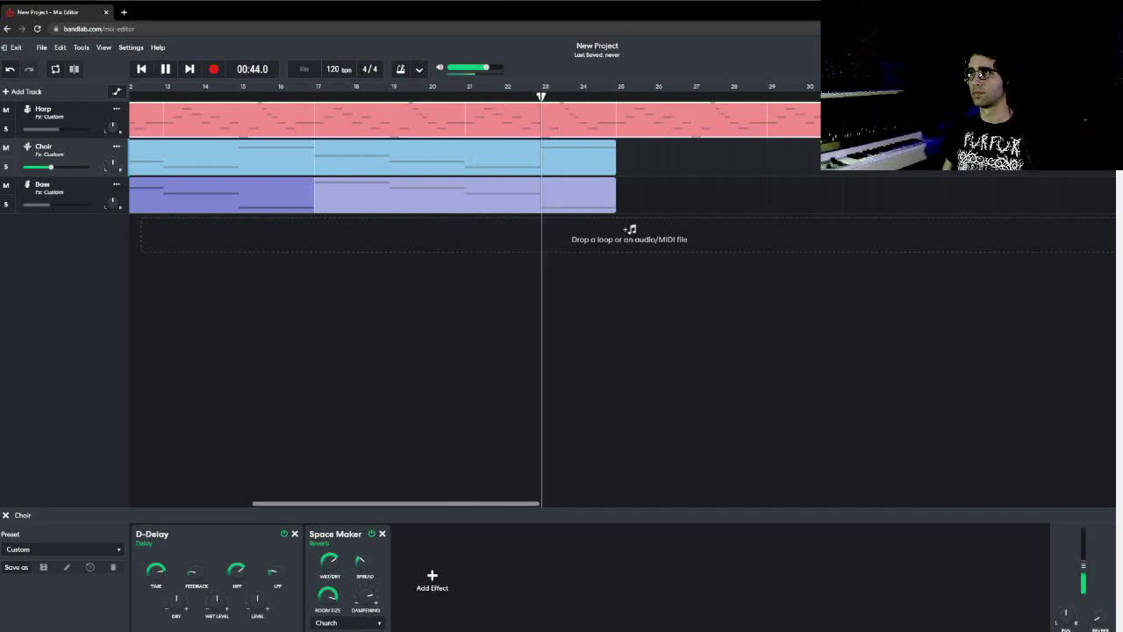